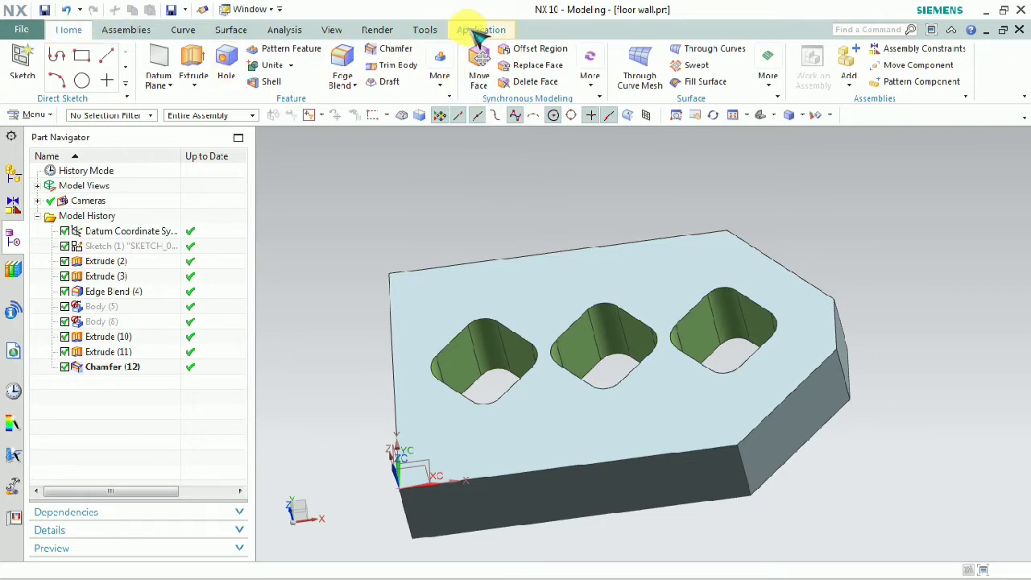
- Switch to the Manufacturing application and display the operation navigator in the geometry view
left_click(480, 30)
left_click(237, 66)
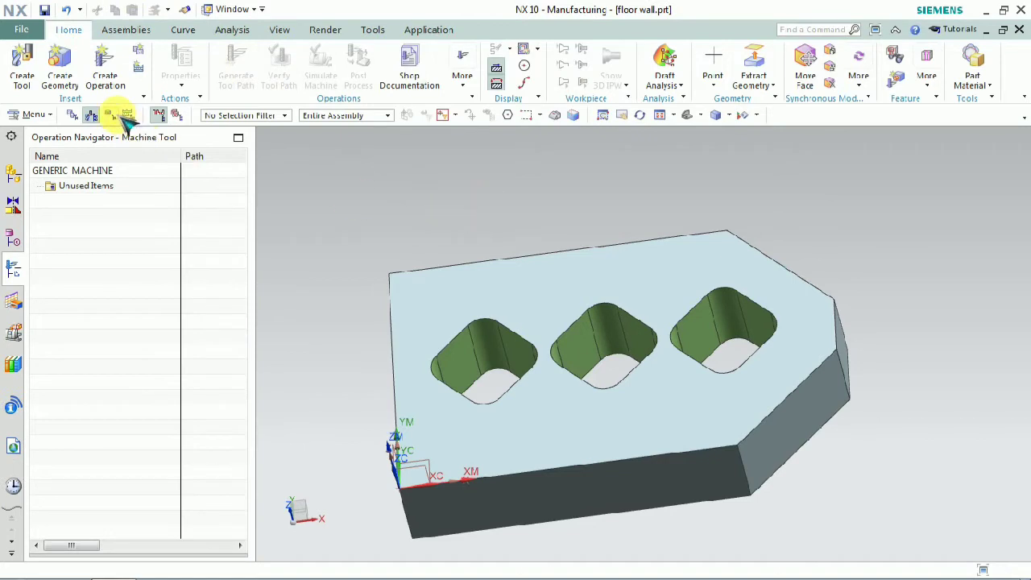
left_click(121, 113)
middle_click_drag(378, 213, 375, 269)
- Open the MCS_MILL coordinate system for editing
left_click(103, 200)
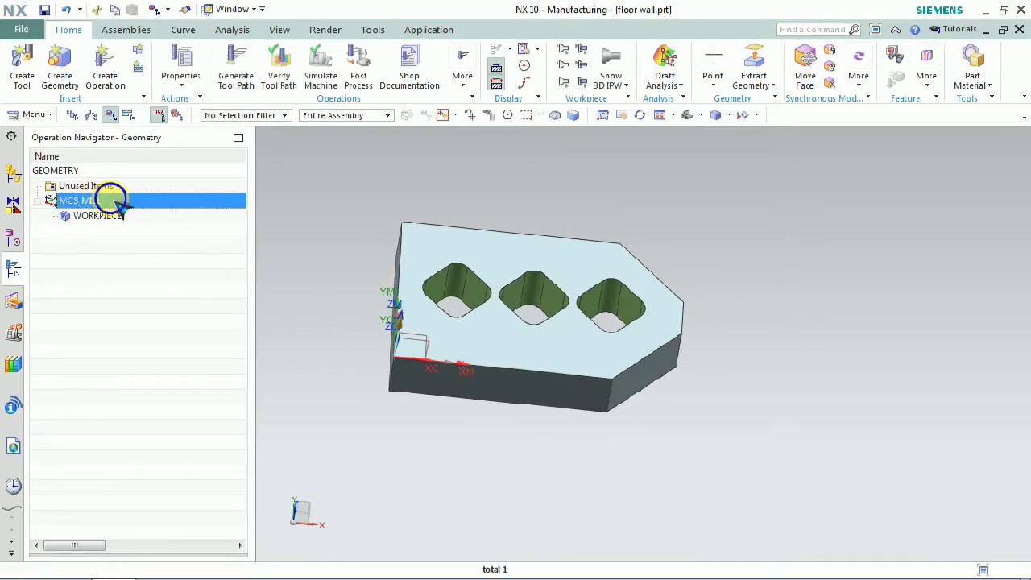
right_click(112, 201)
left_click(143, 204)
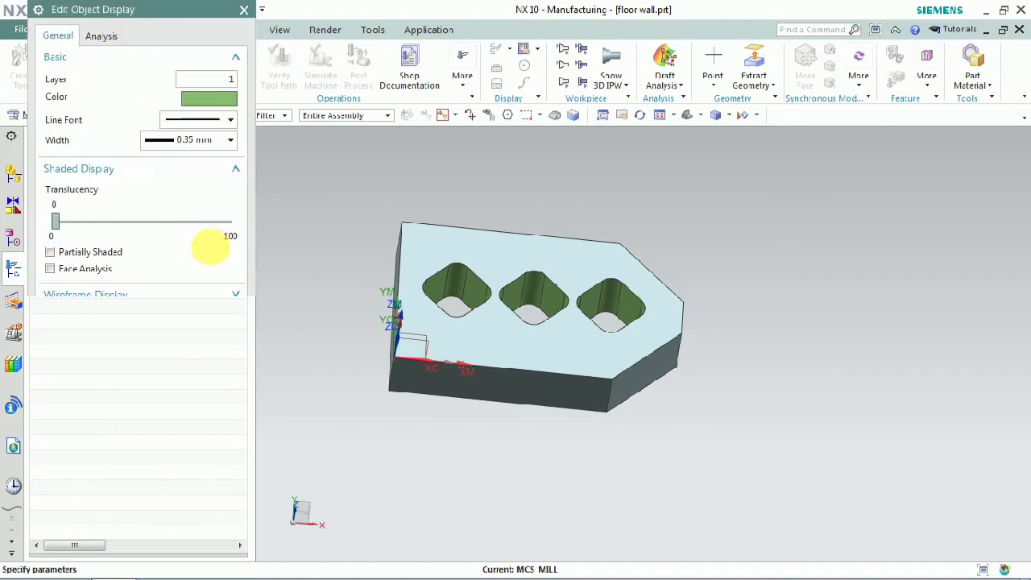
scroll(491, 345, "down", 1)
scroll(485, 323, "up", 3)
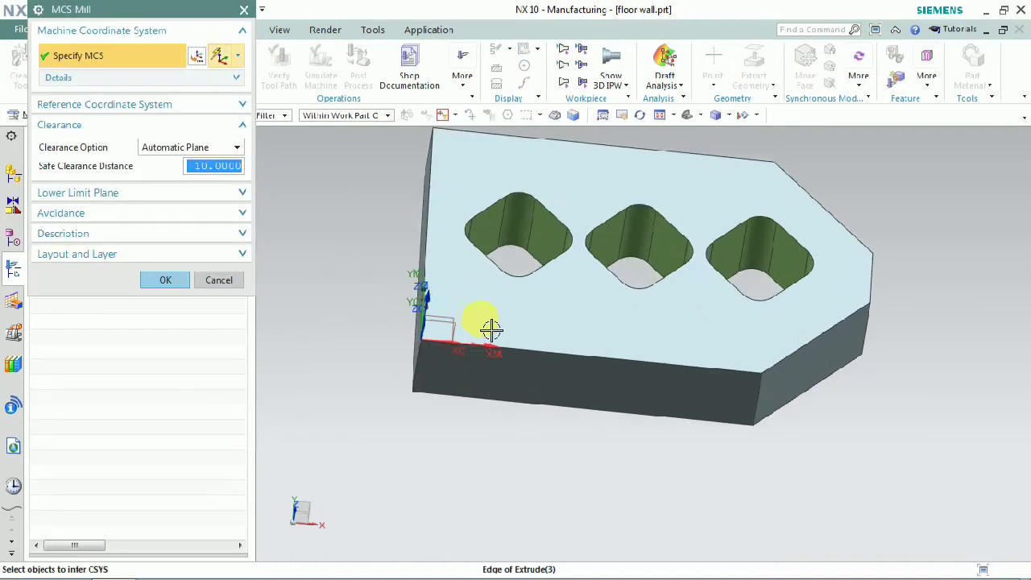
scroll(467, 239, "down", 1)
scroll(471, 196, "up", 3)
left_click(460, 182)
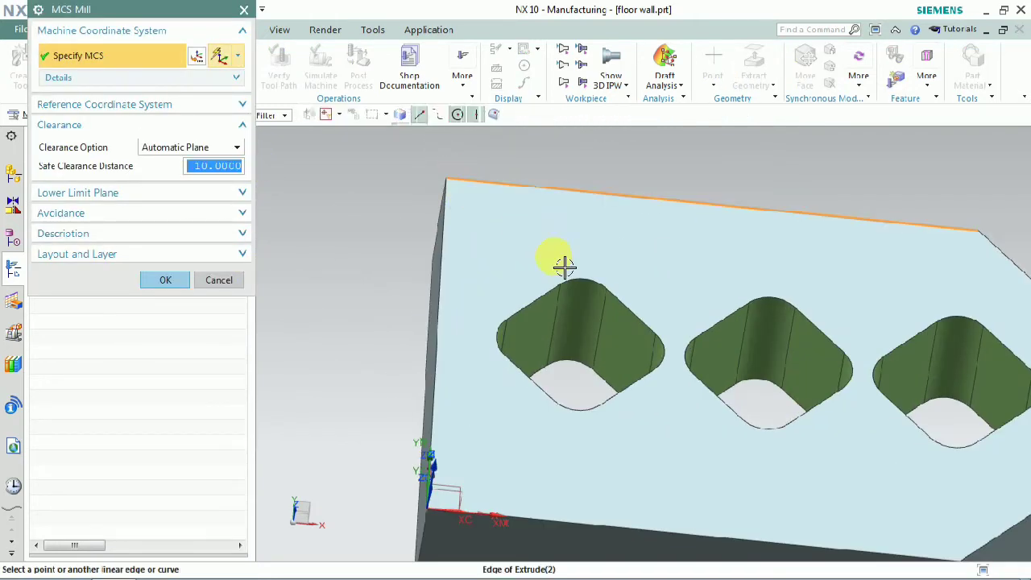
scroll(575, 290, "down", 2)
- Place the machine coordinate system's origin on the plate's top-face corner at X 0, Y 65, Z 0 using a Dynamic CSYS
left_click(219, 56)
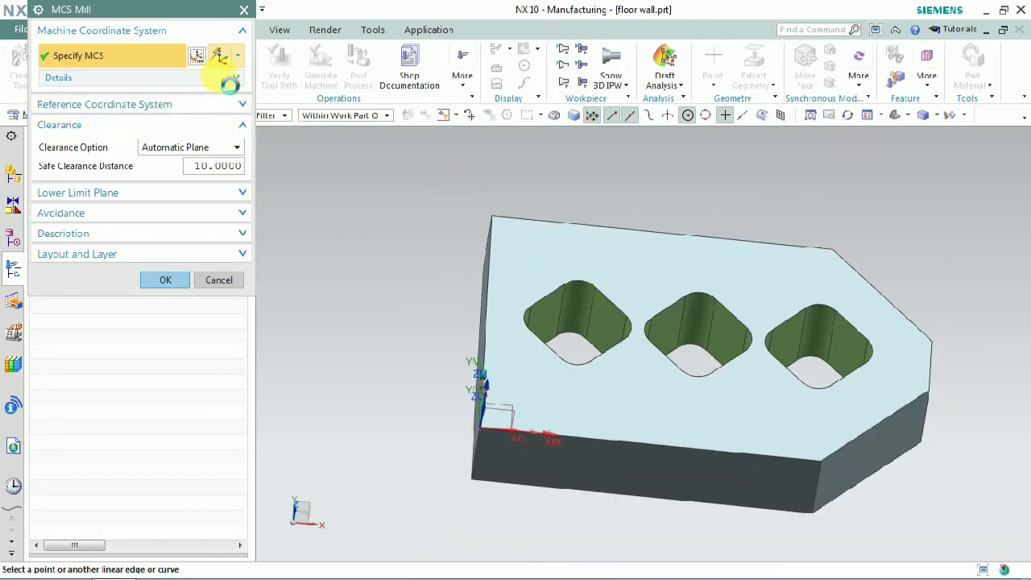
left_click(500, 218)
scroll(528, 320, "down", 2)
scroll(511, 271, "up", 2)
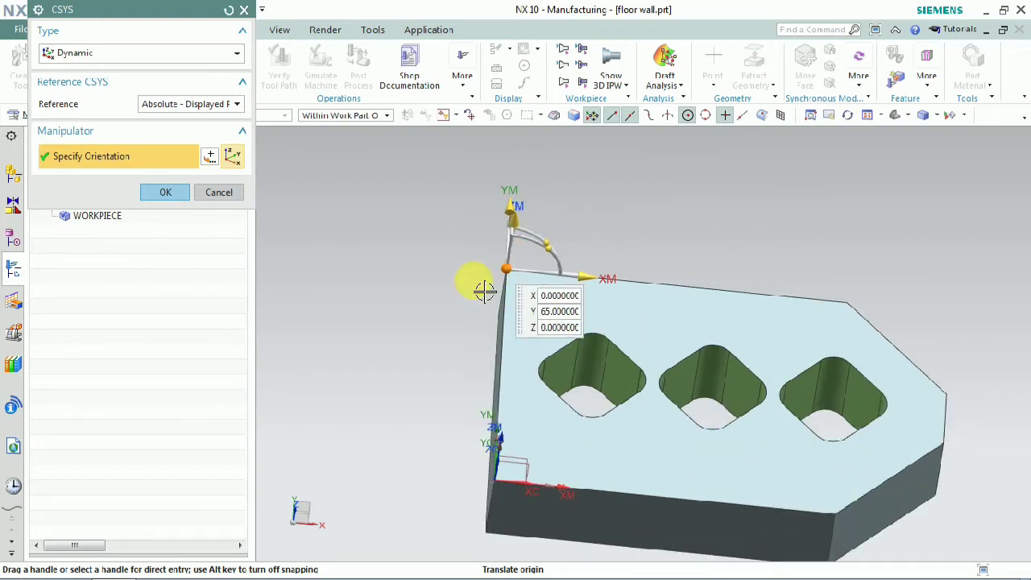
left_click(175, 194)
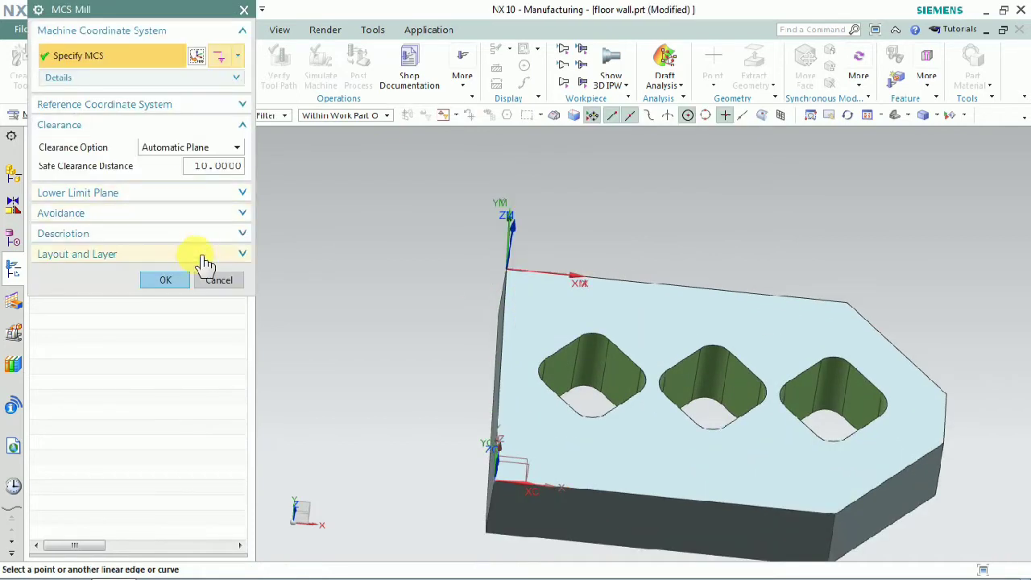
left_click(169, 280)
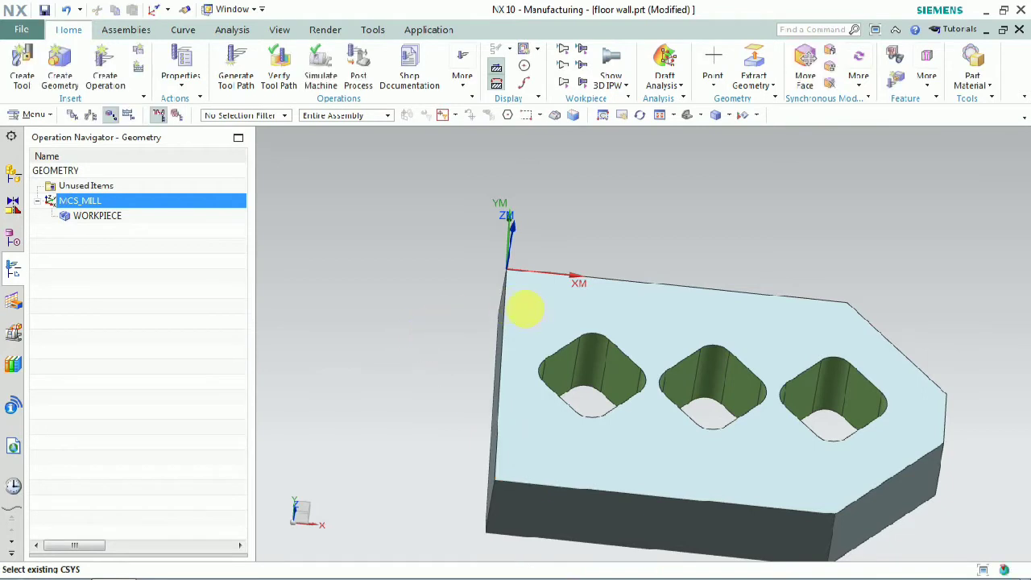
- Edit WORKPIECE and specify the solid plate body as the part geometry
middle_click_drag(523, 315, 545, 315)
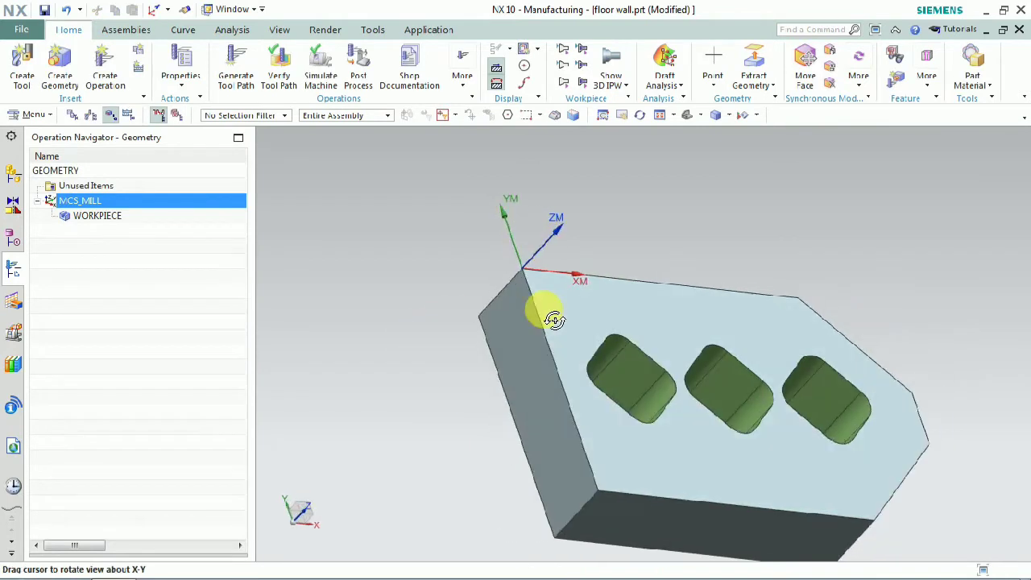
left_click(97, 215)
scroll(364, 241, "down", 3)
middle_click_drag(448, 286, 418, 283)
right_click(161, 229)
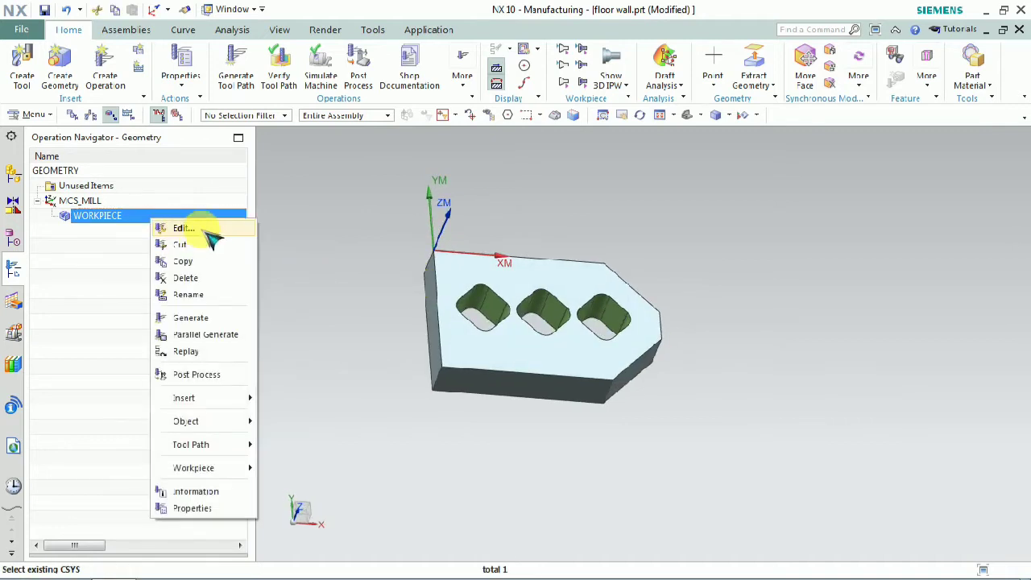
left_click(229, 231)
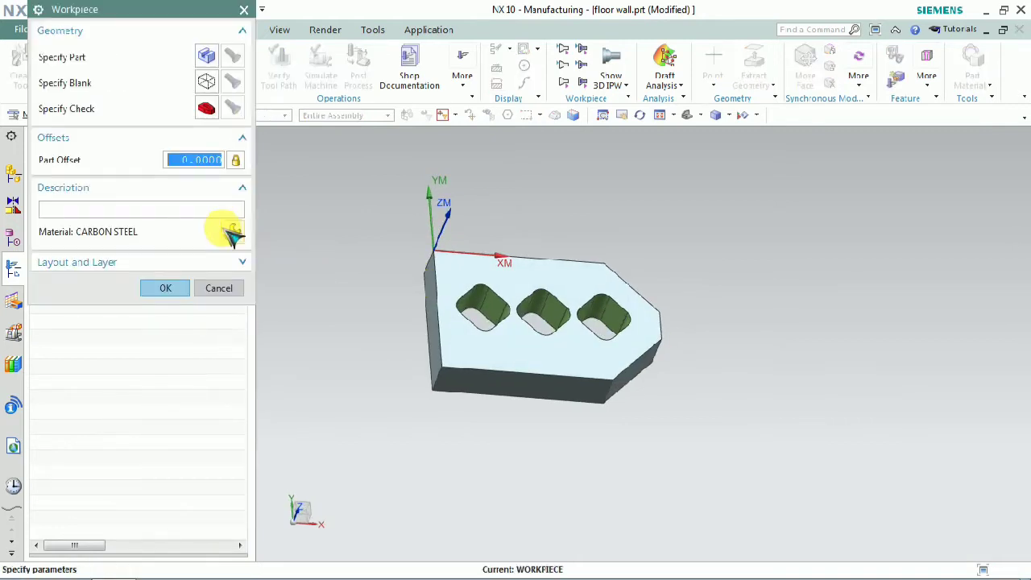
left_click(207, 58)
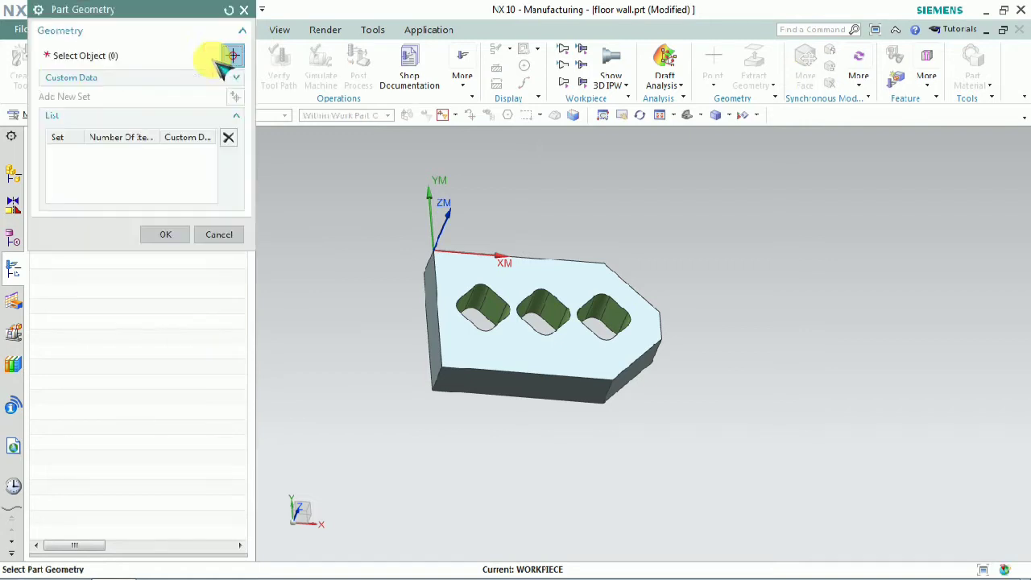
left_click(473, 283)
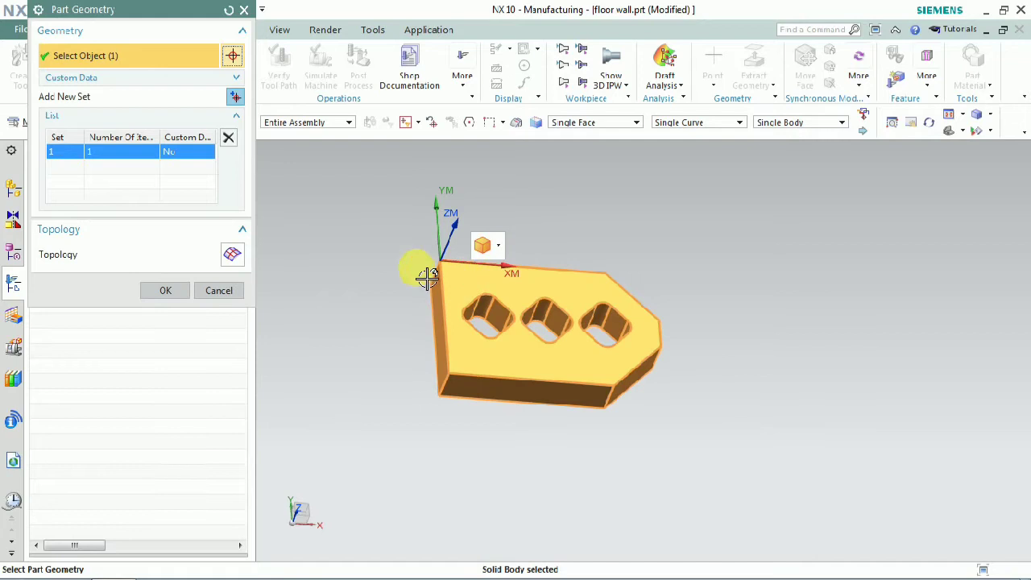
left_click(165, 291)
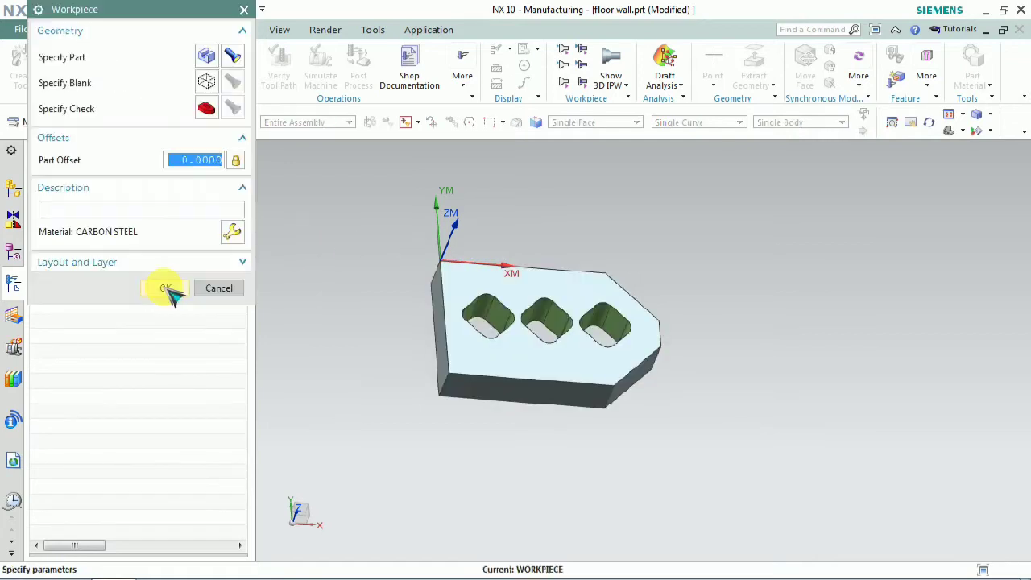
- Define the workpiece's blank geometry as a Part Outline and accept the workpiece settings
left_click(211, 85)
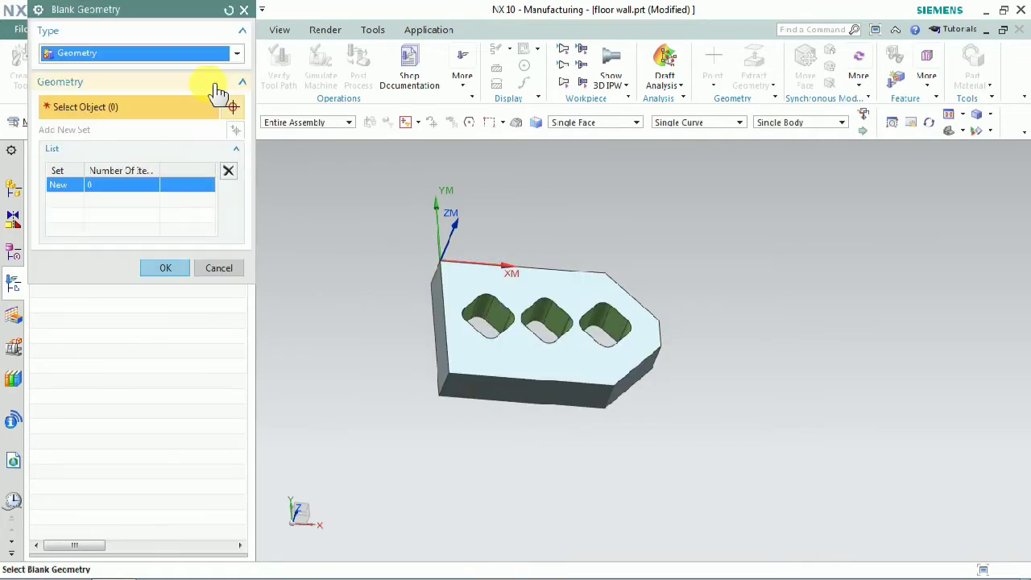
left_click(161, 55)
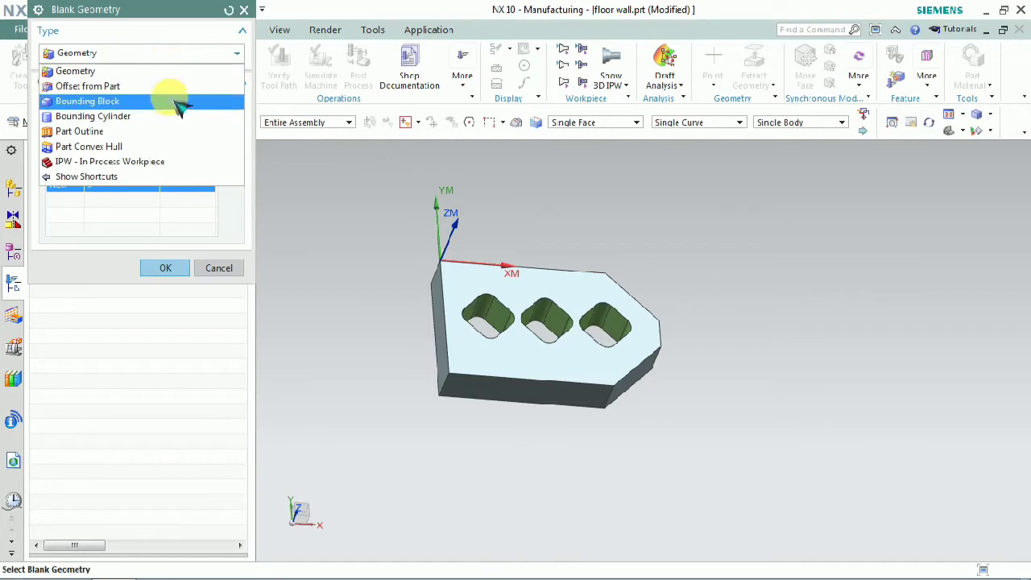
left_click(171, 137)
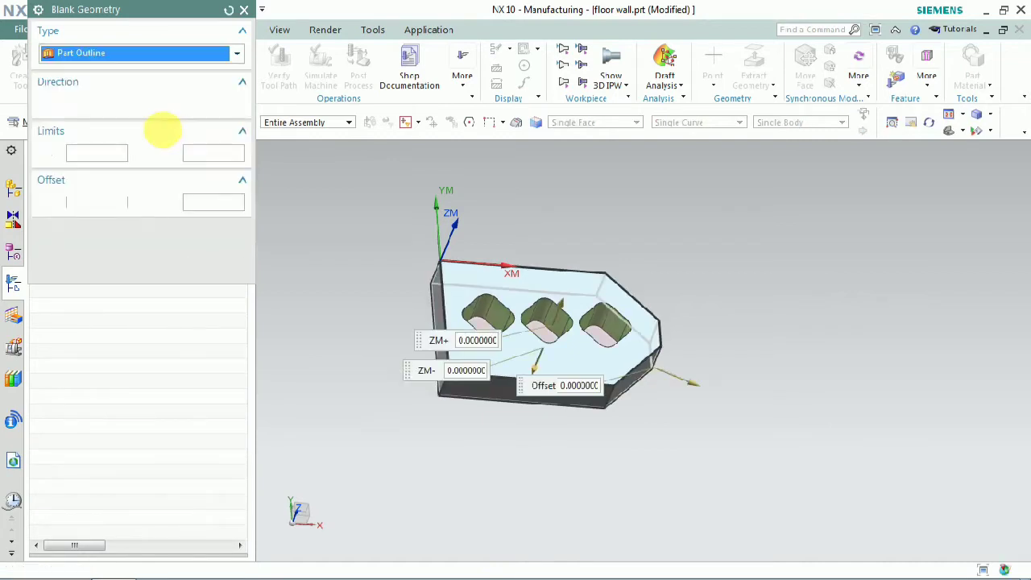
mouse_move(619, 293)
middle_mouse_down()
mouse_move(593, 221)
mouse_move(611, 292)
middle_mouse_up()
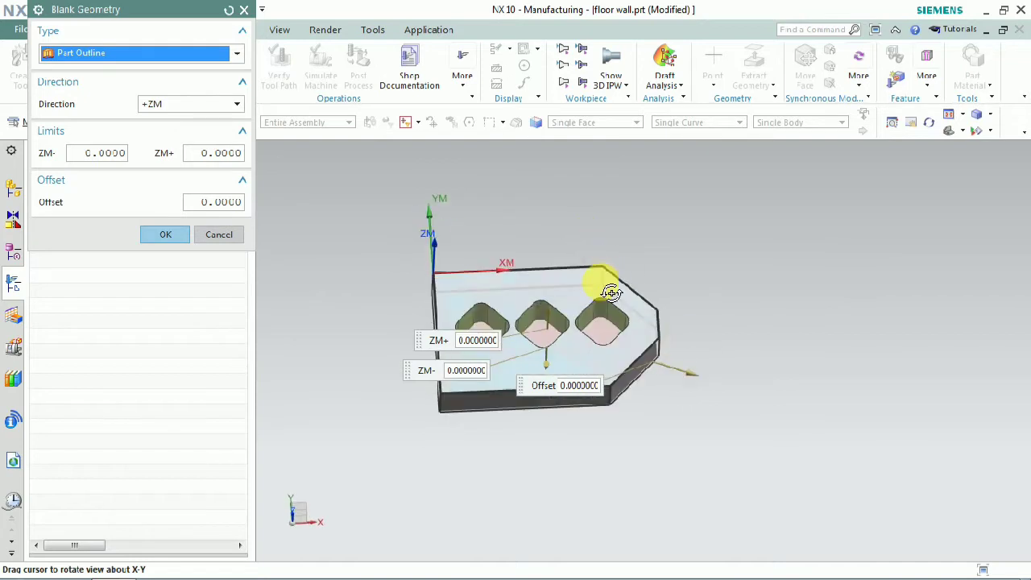
left_click(165, 234)
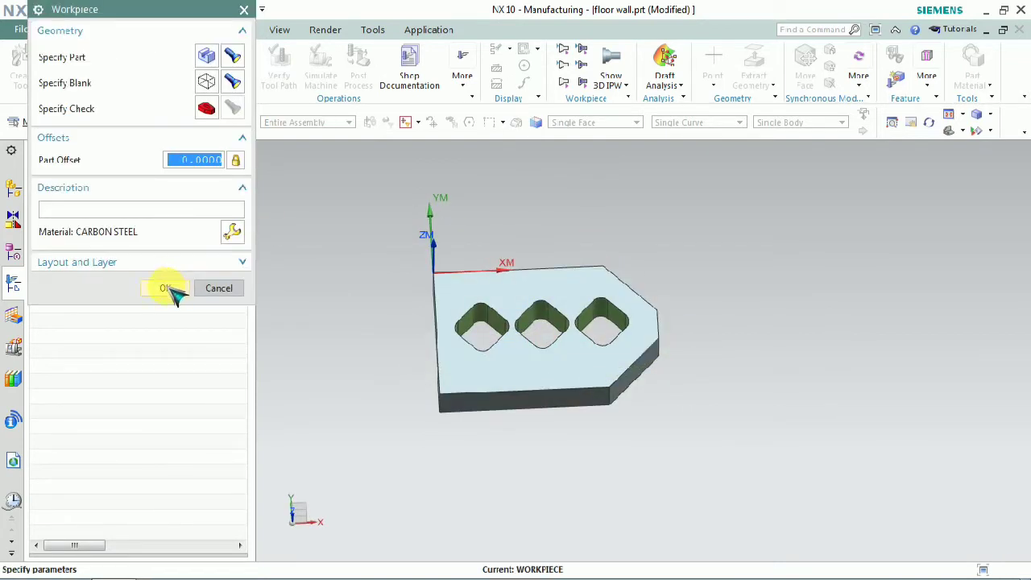
left_click(165, 288)
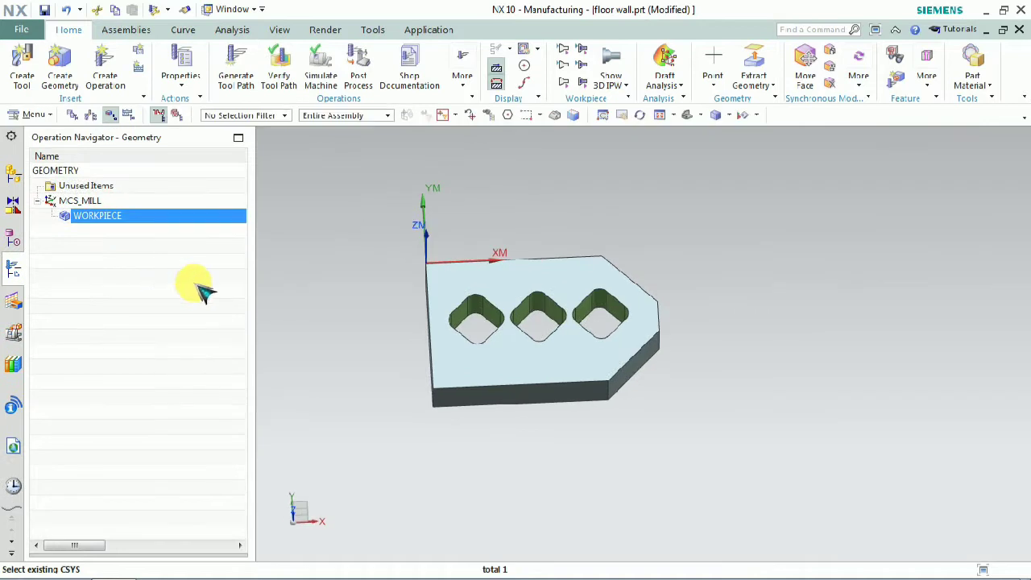
- Insert a mill_planar Floor and Wall operation named FLOOR_WALL under WORKPIECE
middle_click_drag(426, 315, 460, 281)
scroll(486, 359, "down", 6)
scroll(769, 245, "up", 2)
middle_click_drag(769, 245, 784, 217)
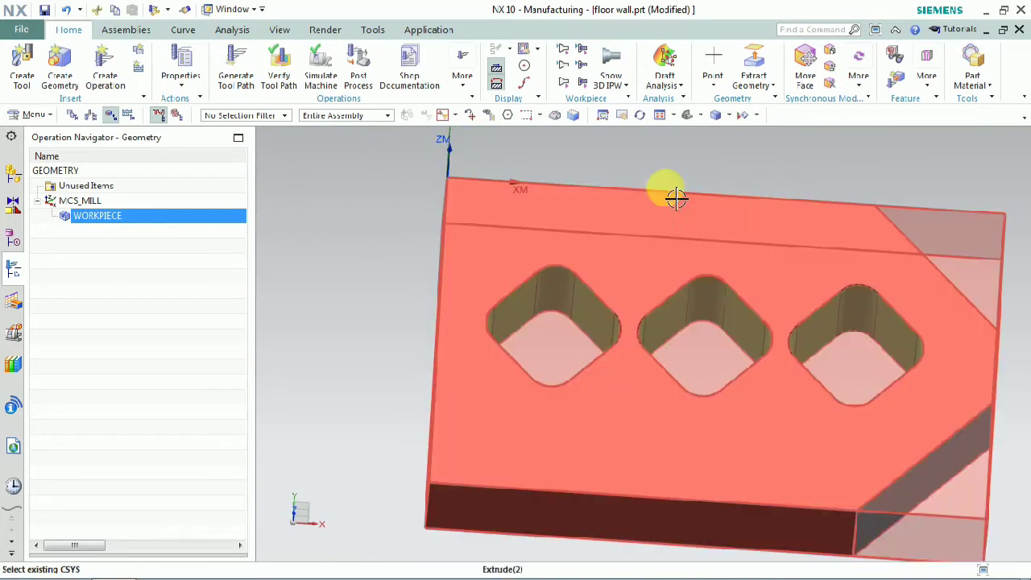
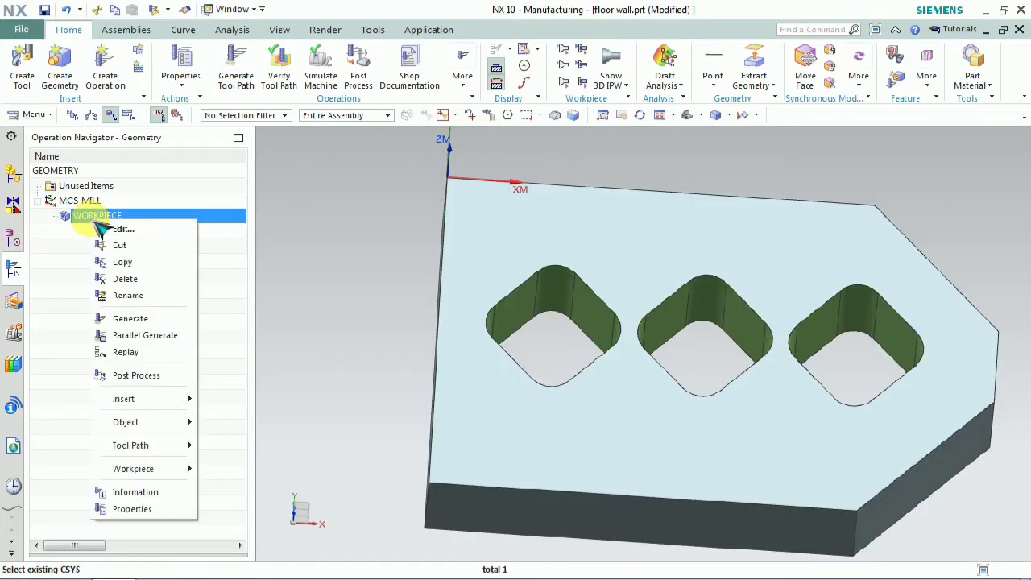
mouse_move(175, 396)
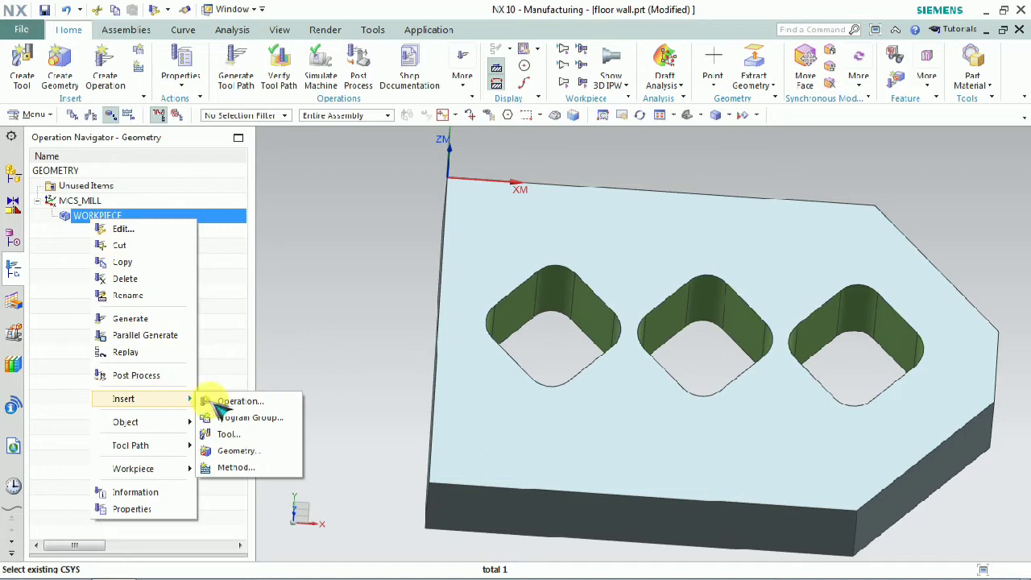
left_click(293, 405)
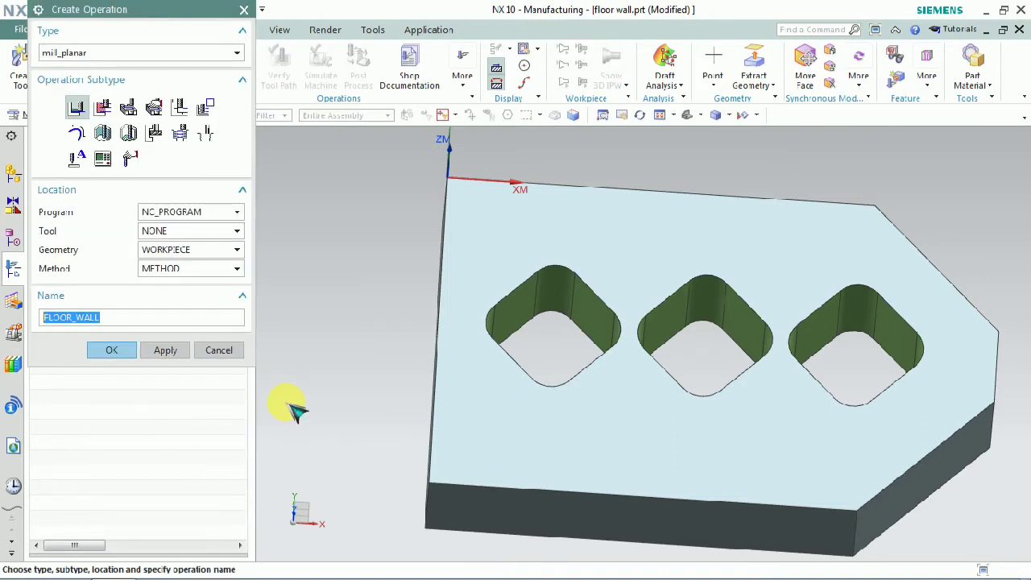
left_click(144, 56)
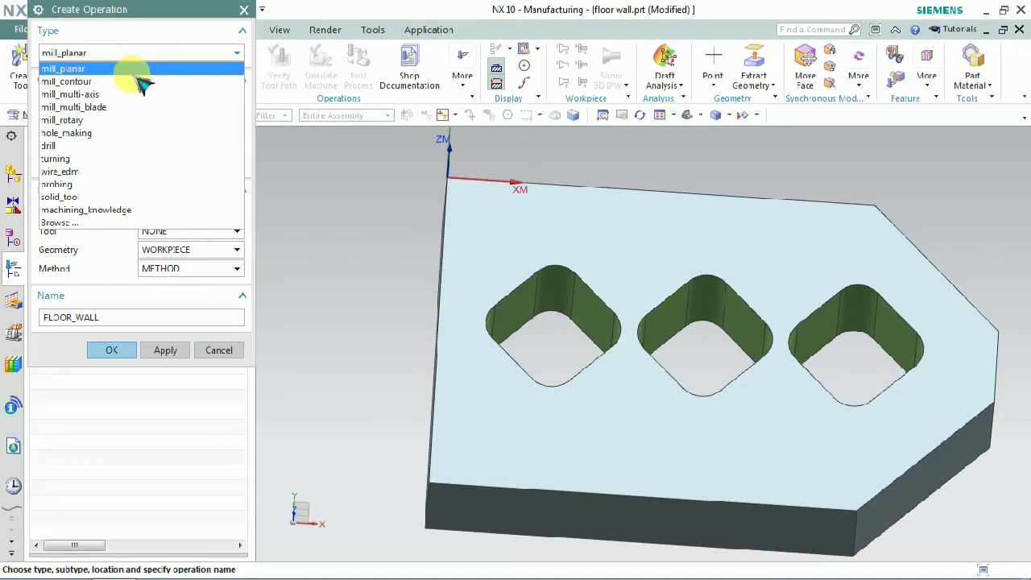
left_click(136, 71)
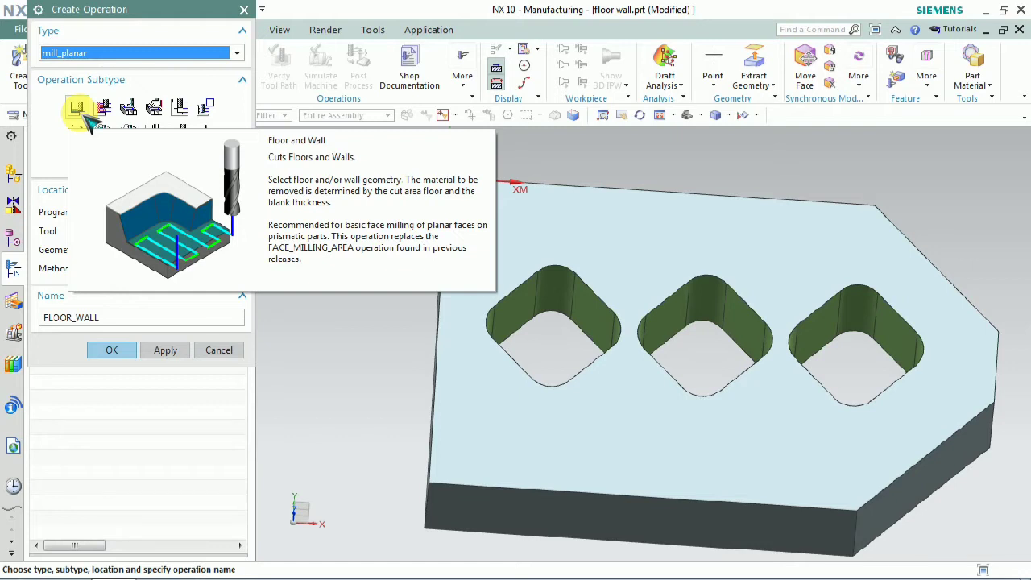
left_click(108, 349)
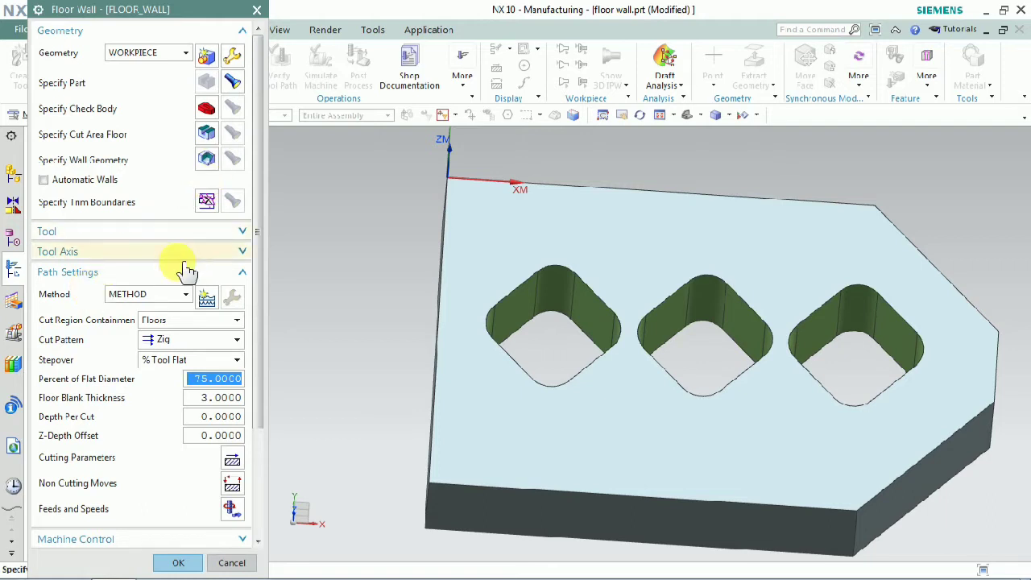
- Specify the plate's bottom face as the cut area floor of the FLOOR_WALL operation
mouse_move(386, 223)
middle_mouse_down()
mouse_move(395, 233)
mouse_move(373, 223)
middle_mouse_up()
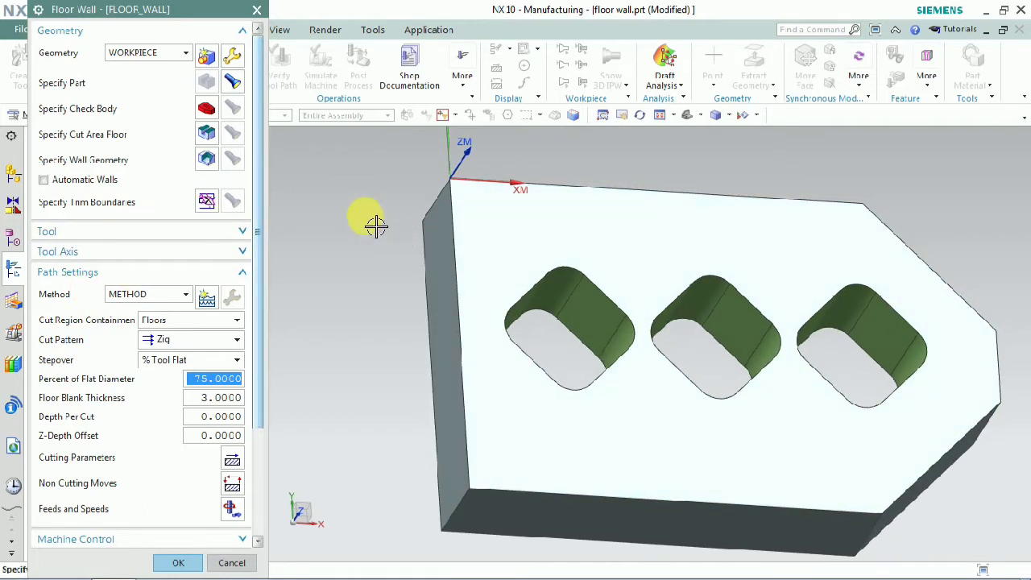
left_click(217, 138)
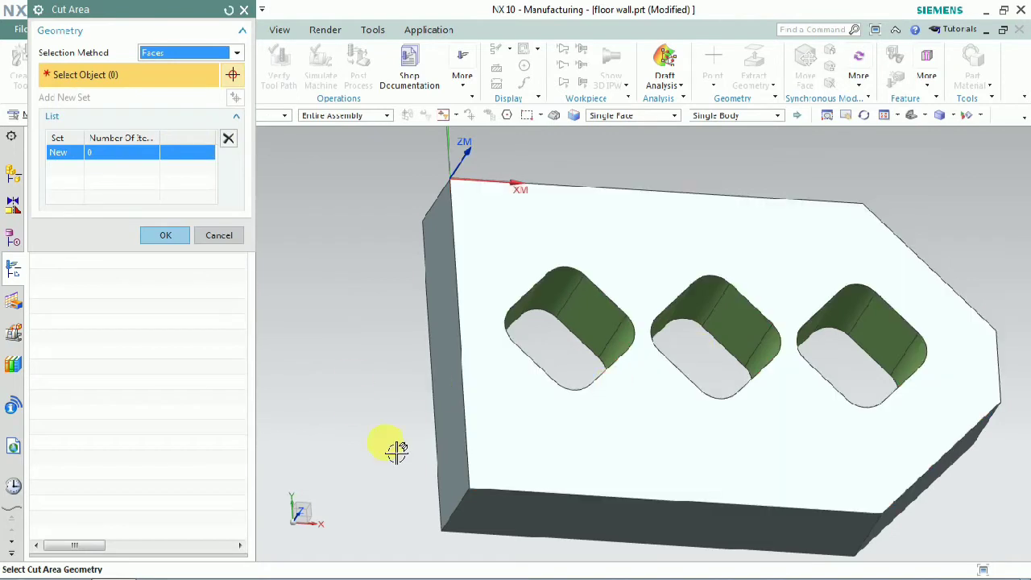
middle_click_drag(615, 383, 621, 288)
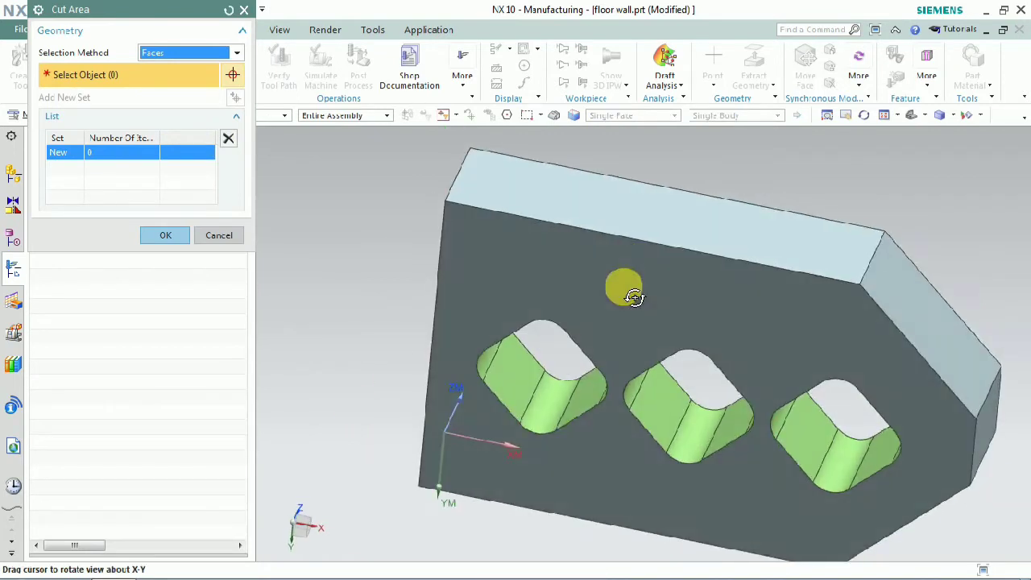
middle_click_drag(555, 290, 416, 343)
scroll(501, 304, "up", 3)
left_click(513, 322)
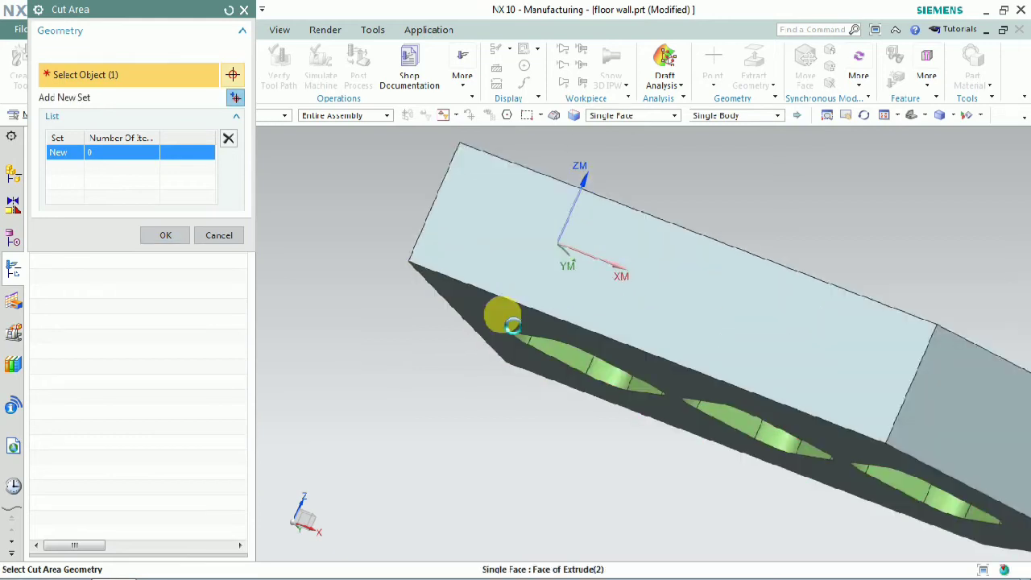
middle_click_drag(356, 214, 378, 271)
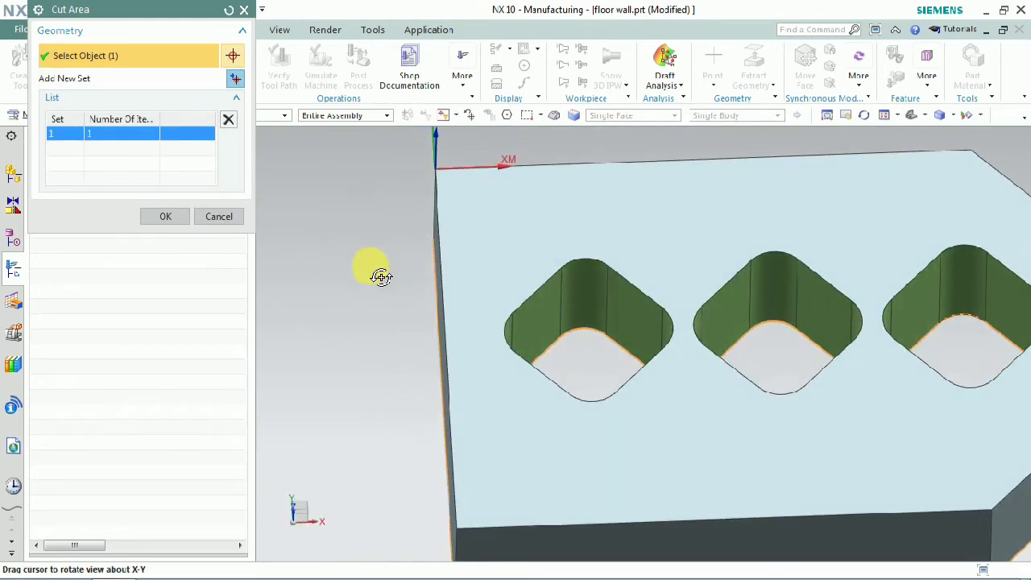
left_click(165, 217)
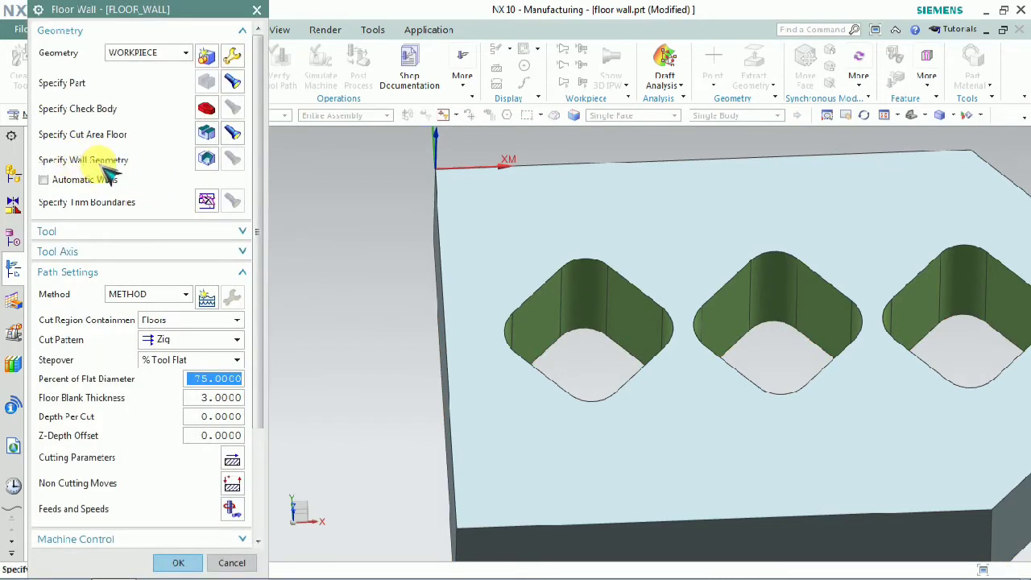
- Specify the eight inner faces of the diamond pocket nearest the coordinate origin as the operation's wall geometry
left_click(208, 161)
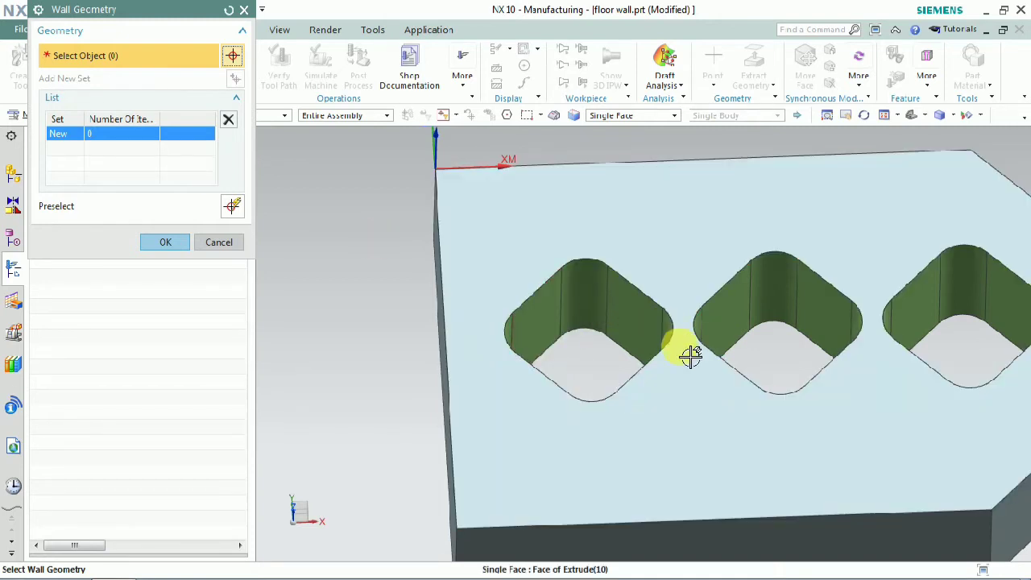
middle_click_drag(603, 341, 542, 364)
left_click(557, 322)
left_click(542, 364)
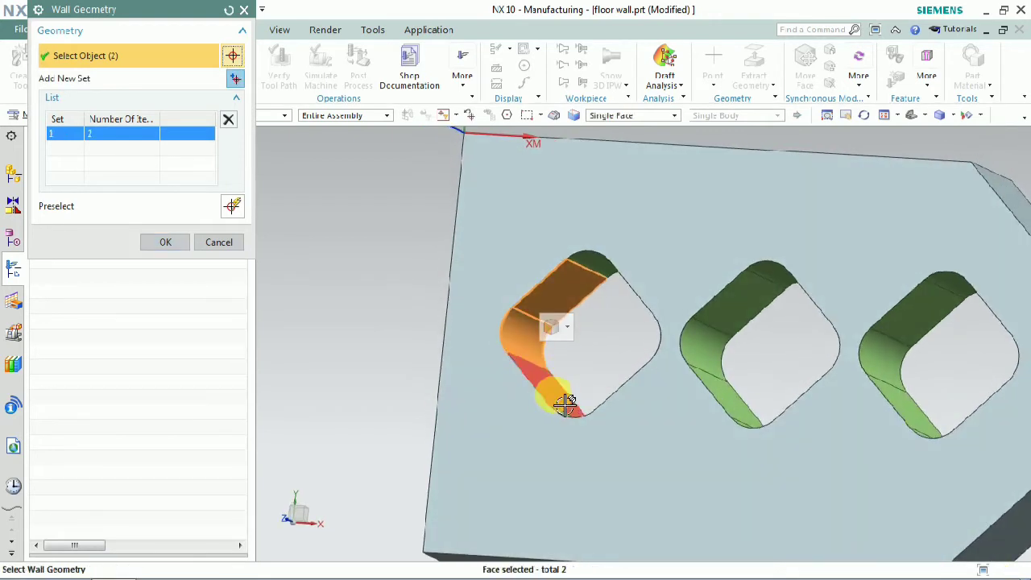
mouse_move(564, 403)
middle_mouse_down()
mouse_move(553, 410)
mouse_move(563, 384)
middle_mouse_up()
left_click(561, 386)
middle_click_drag(529, 413, 593, 410)
left_click(592, 406)
middle_click_drag(653, 446, 716, 386)
left_click(663, 396)
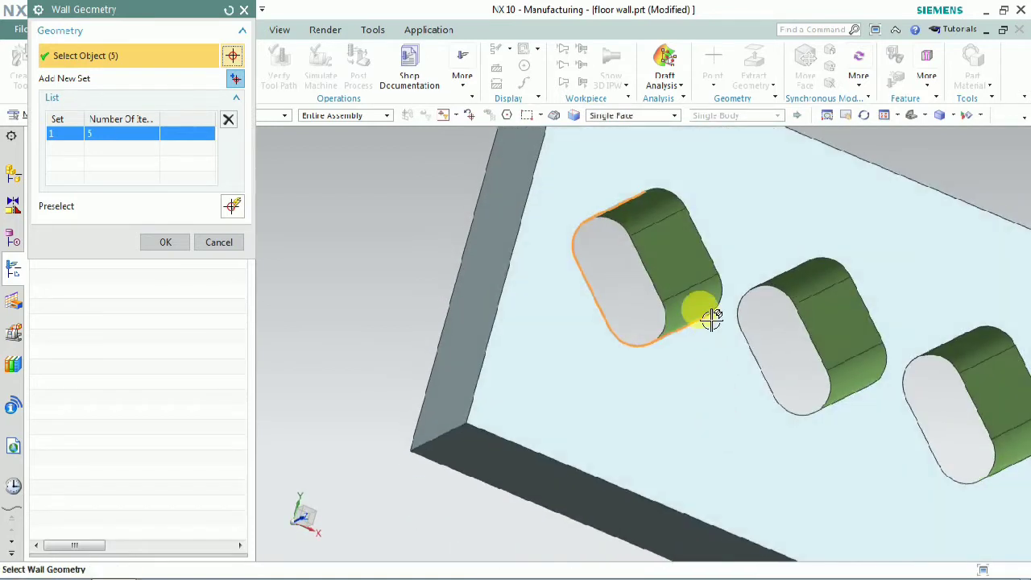
left_click(681, 270)
left_click(657, 217)
left_click(633, 348)
middle_click_drag(636, 349, 653, 338)
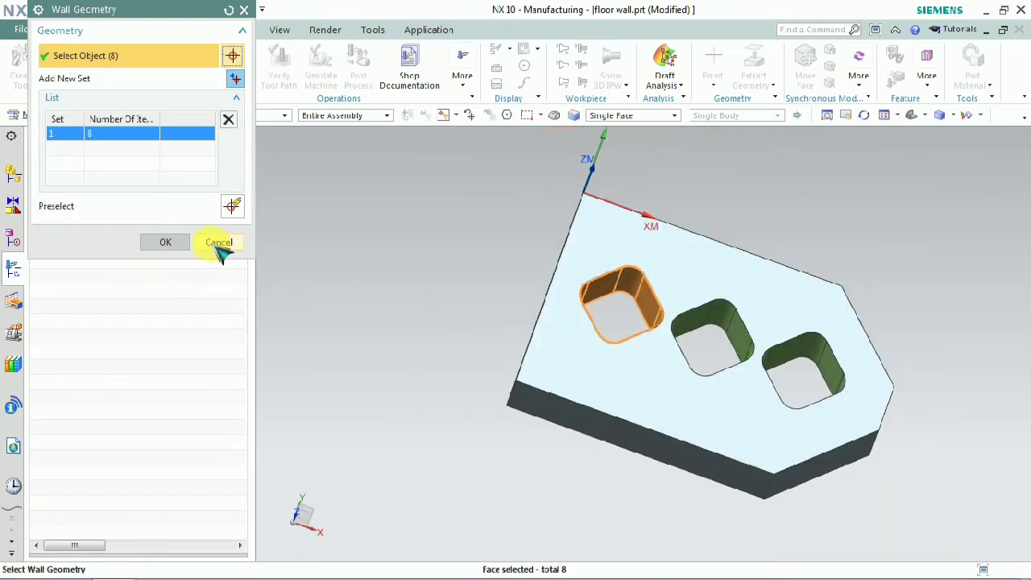
left_click(167, 243)
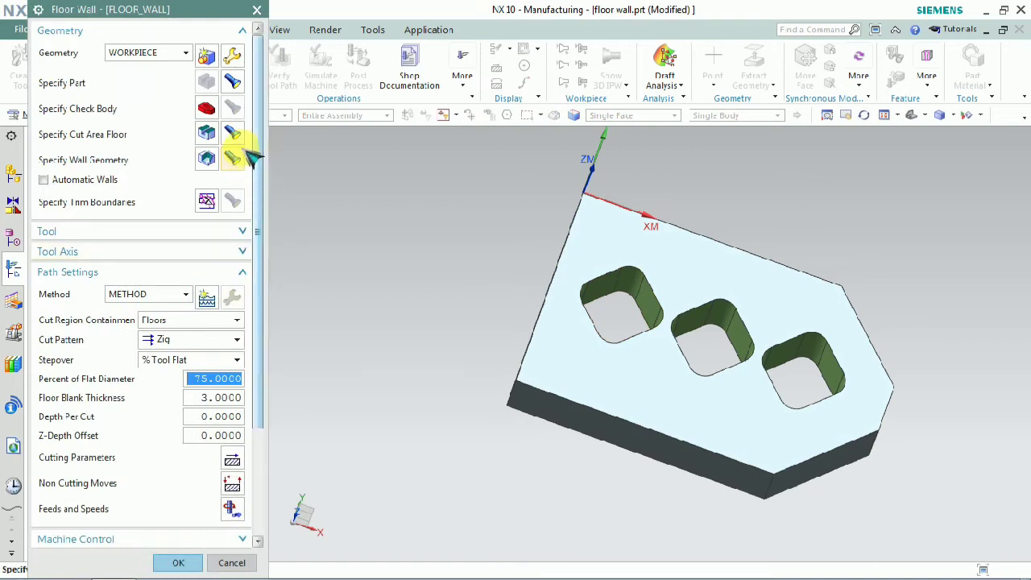
- Display the specified wall geometry to check which pocket faces are selected
left_click(234, 159)
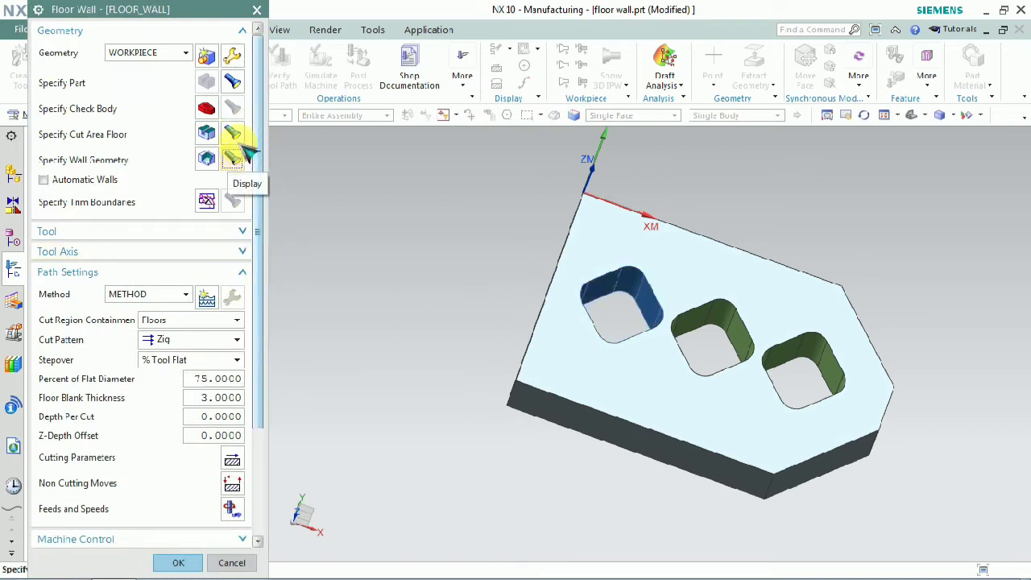
middle_click_drag(616, 364, 651, 347)
scroll(644, 338, "down", 5)
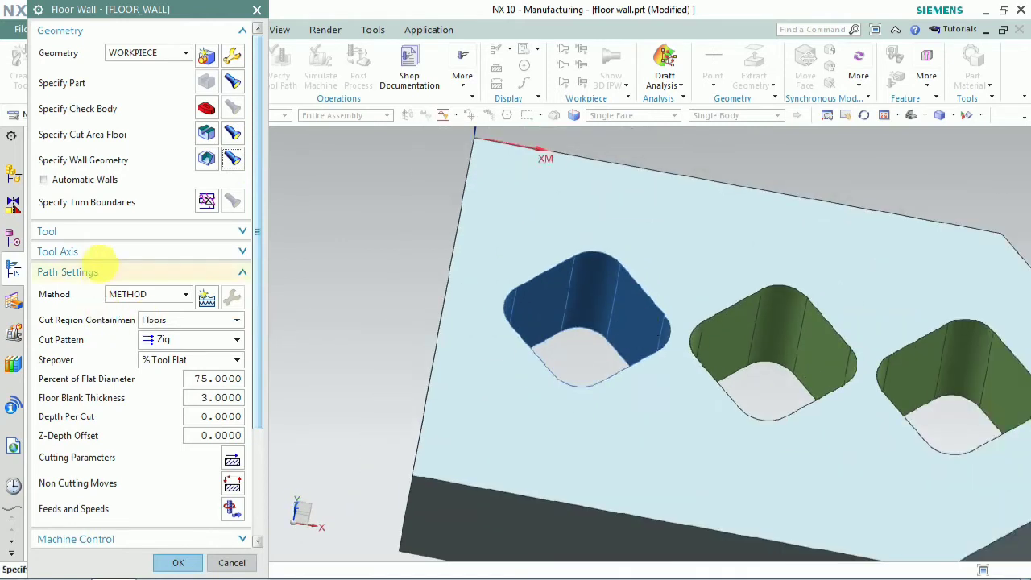
- Create a mill_planar milling tool named MILL with a diameter of 6 for the operation
left_click(145, 232)
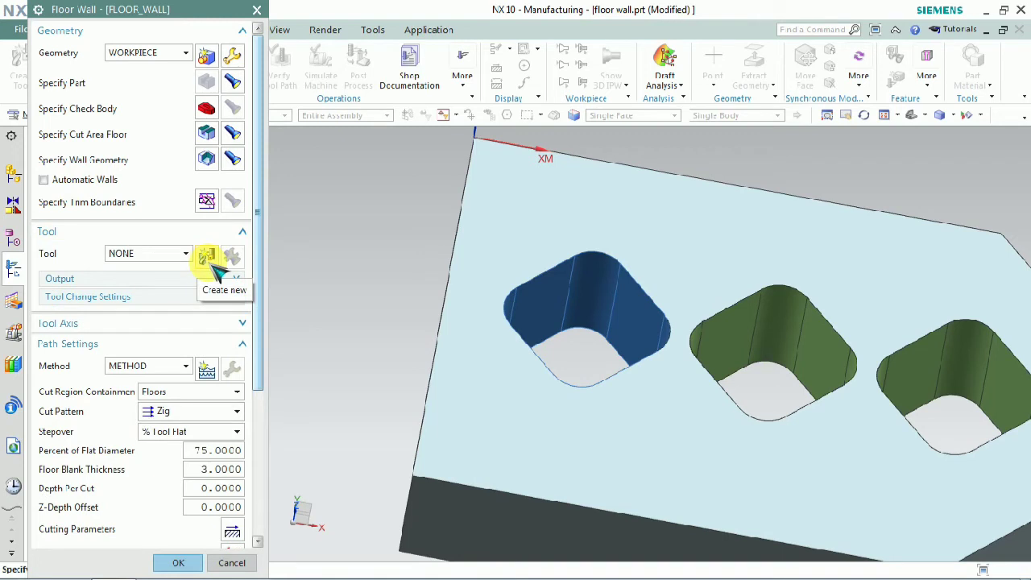
left_click(209, 264)
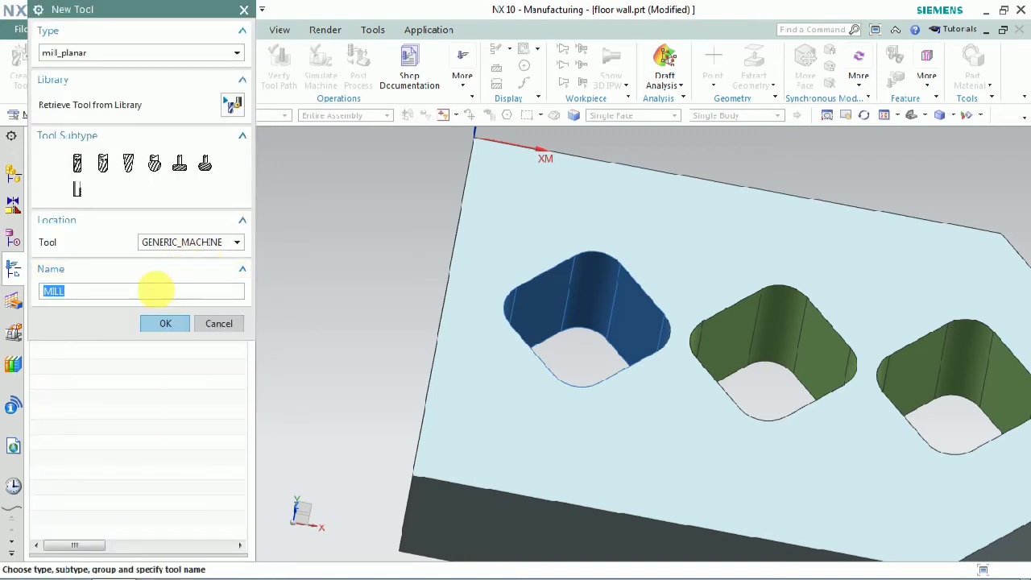
left_click(167, 323)
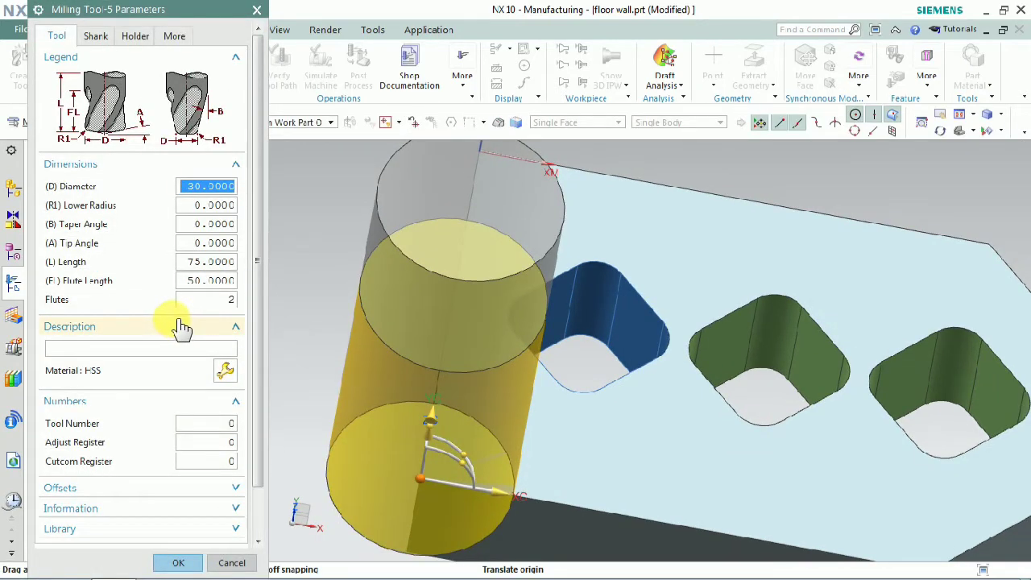
type("6")
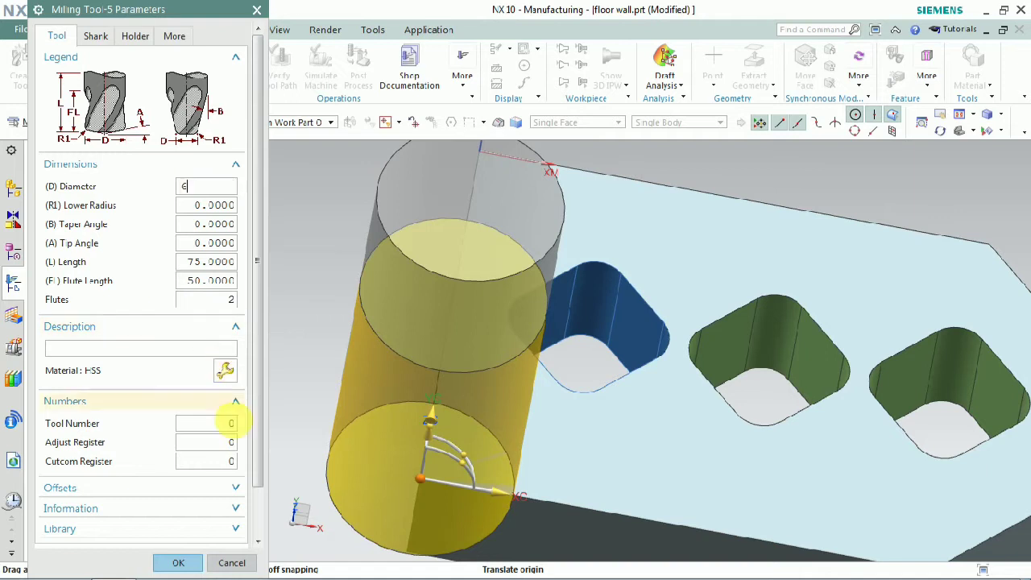
left_click(185, 562)
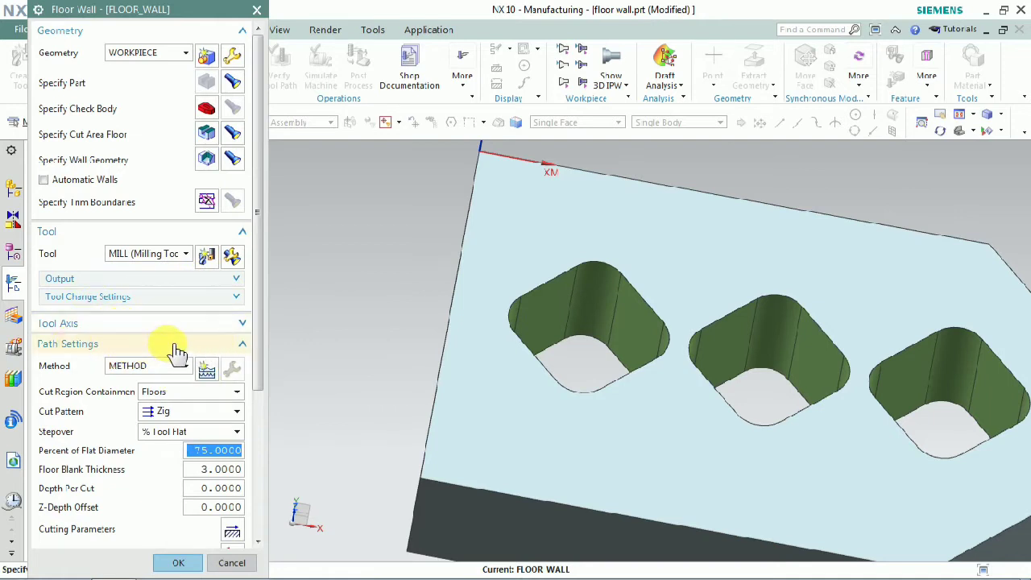
- Set the cut pattern to Follow Part and generate the tool path
scroll(177, 351, "down", 3)
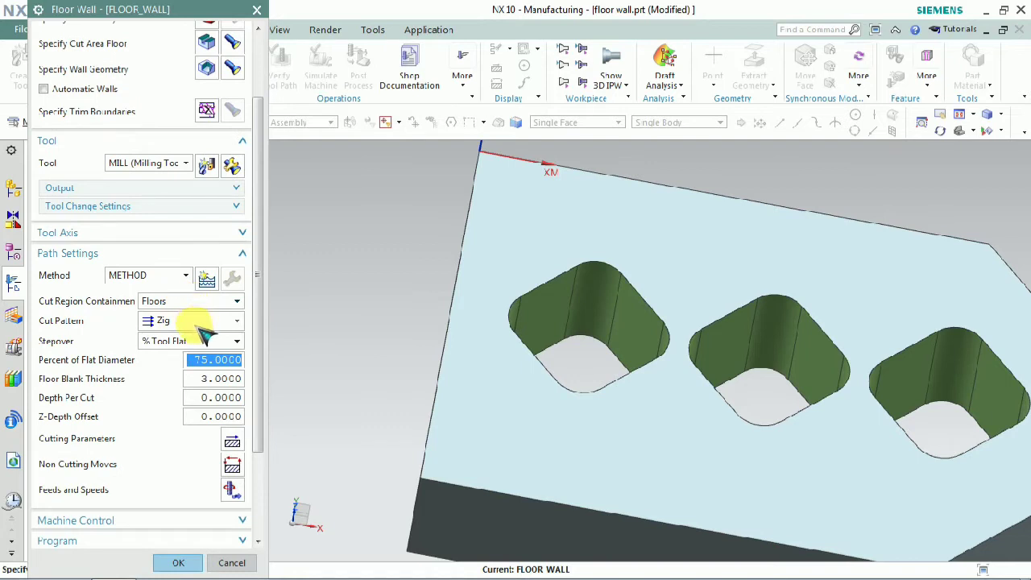
left_click(207, 323)
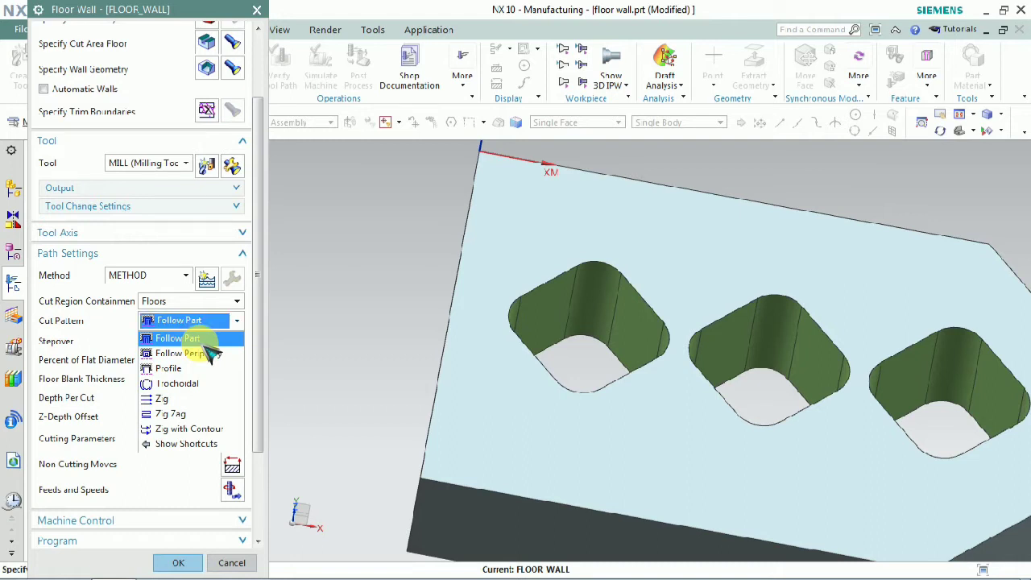
left_click(205, 342)
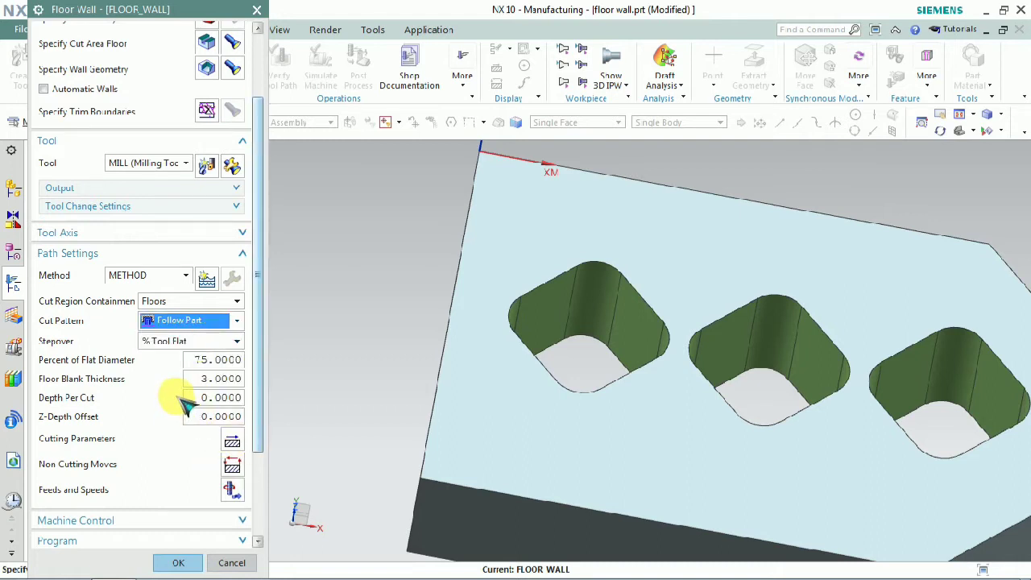
scroll(181, 399, "down", 2)
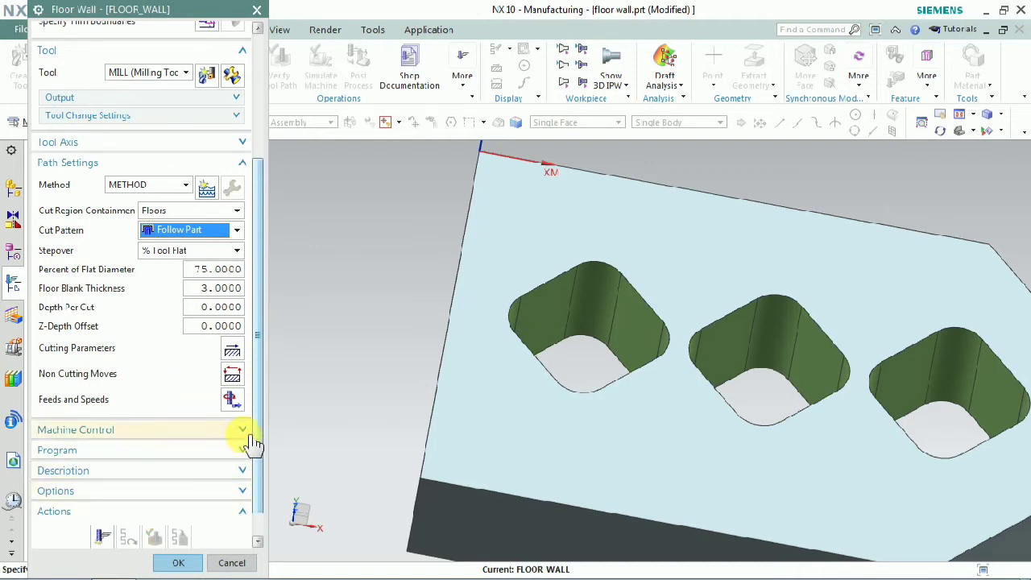
left_click(103, 537)
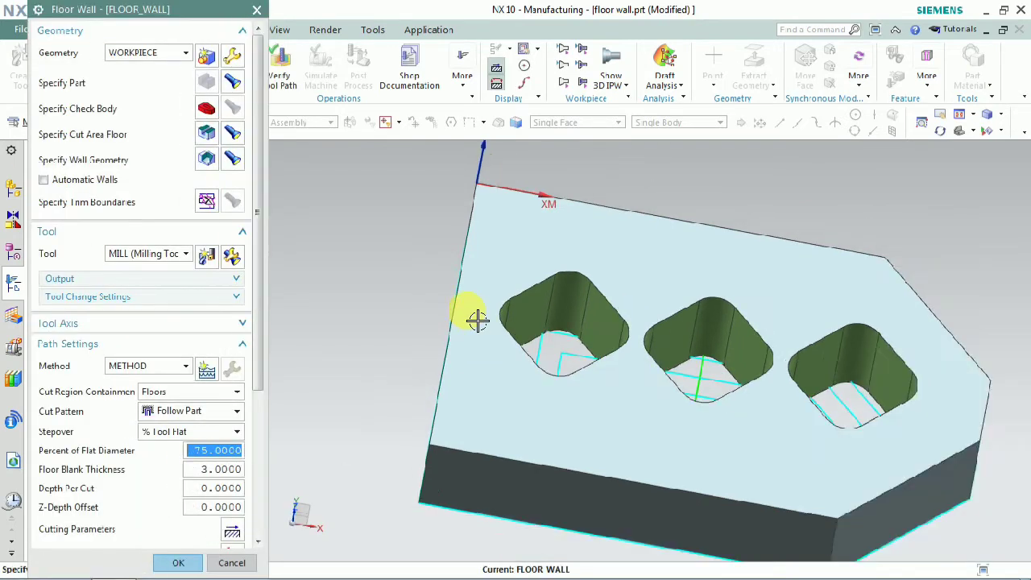
- Check which side of the plate the tool path lies on, set the tool axis to +ZM Axis and regenerate the path
middle_click_drag(621, 432, 545, 357)
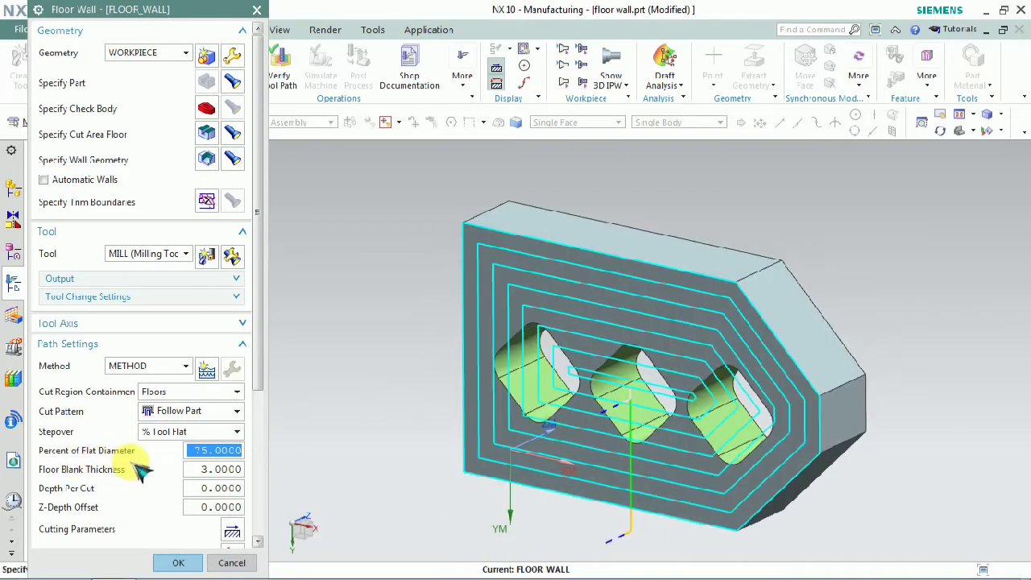
scroll(139, 469, "down", 3)
middle_click_drag(481, 398, 661, 408)
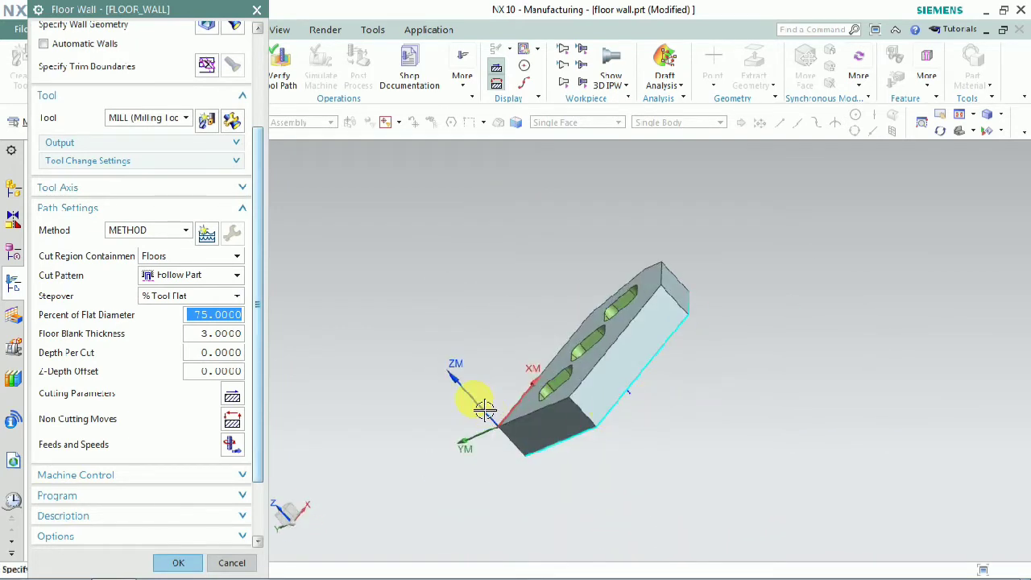
scroll(488, 411, "up", 3)
mouse_move(789, 455)
middle_mouse_down()
mouse_move(764, 443)
mouse_move(770, 456)
middle_mouse_up()
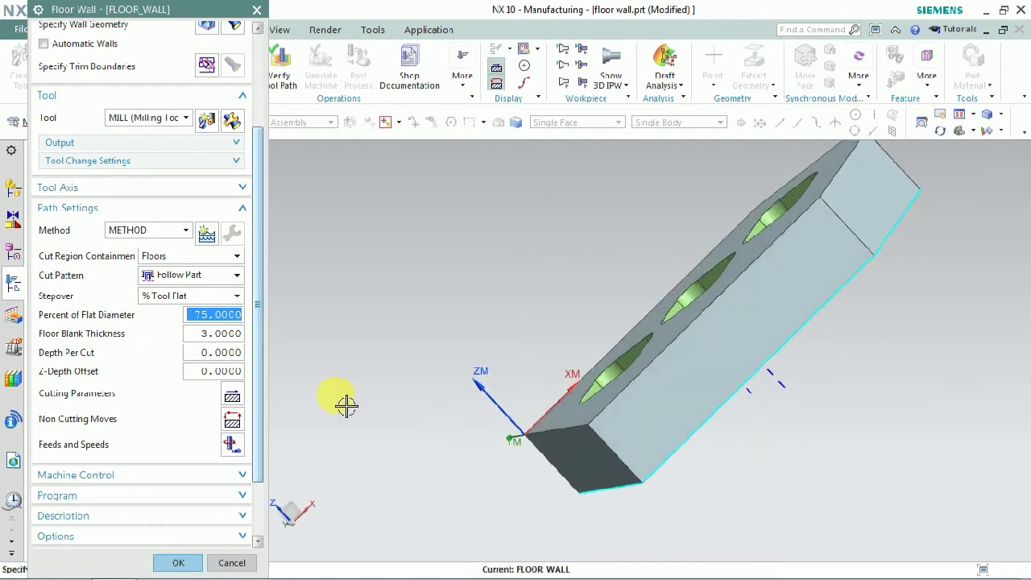
scroll(207, 306, "up", 3)
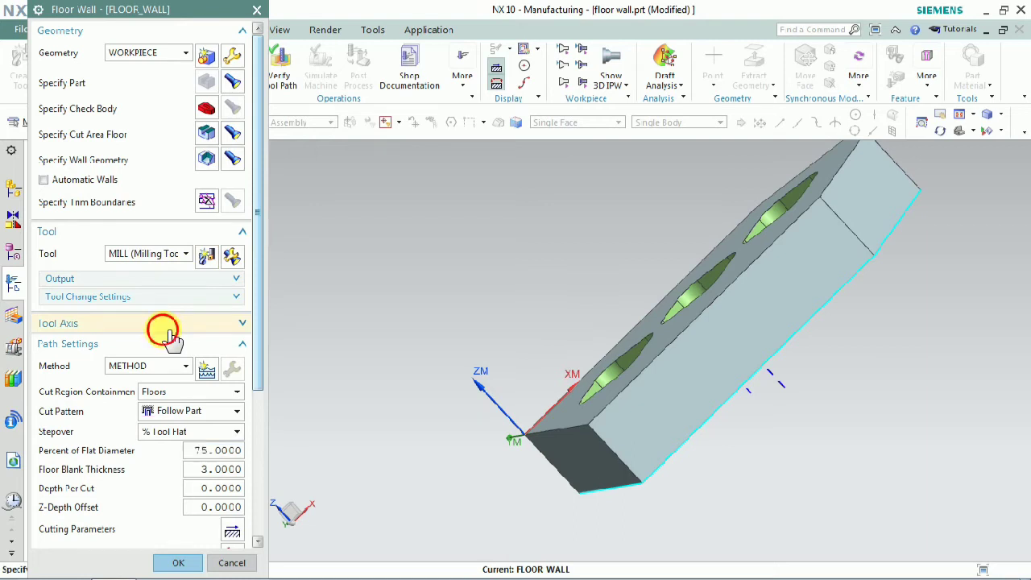
left_click(165, 332)
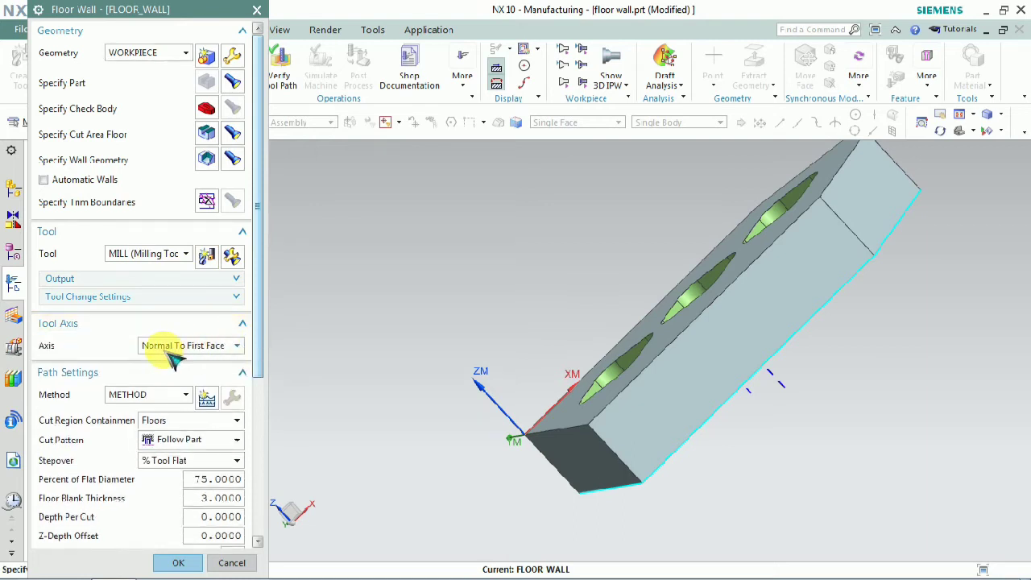
left_click(236, 347)
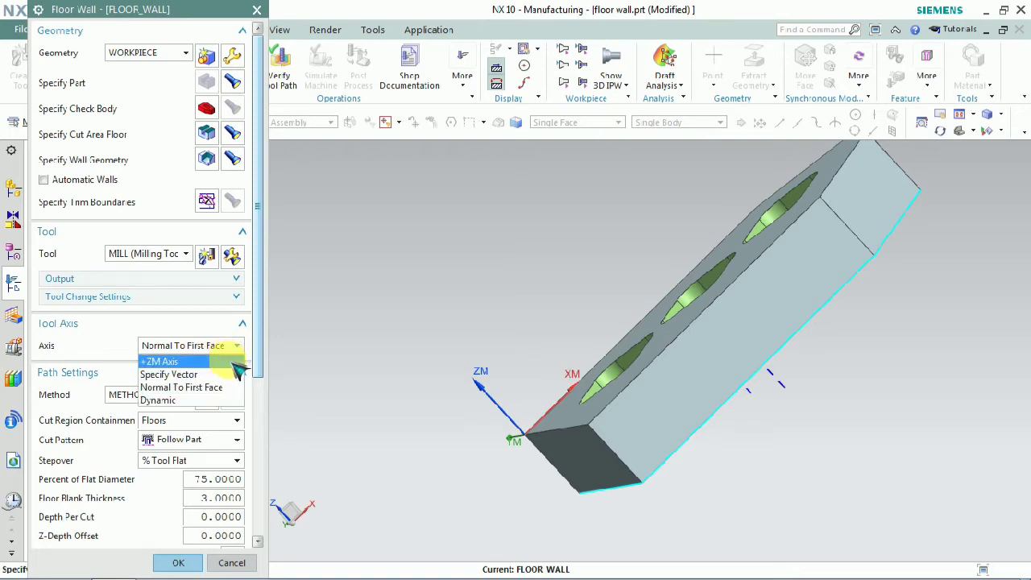
left_click(234, 362)
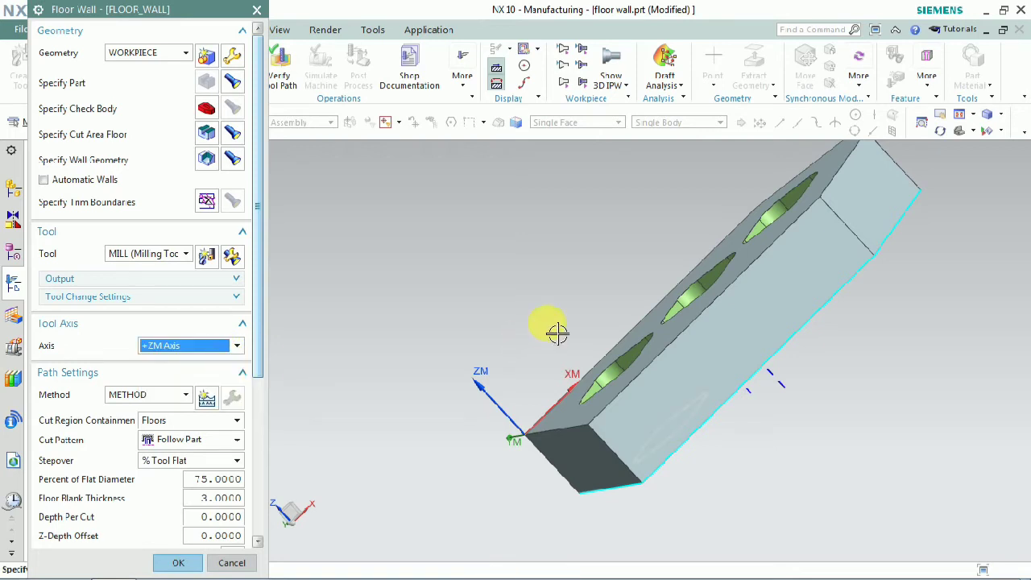
scroll(558, 333, "down", 2)
scroll(171, 438, "down", 3)
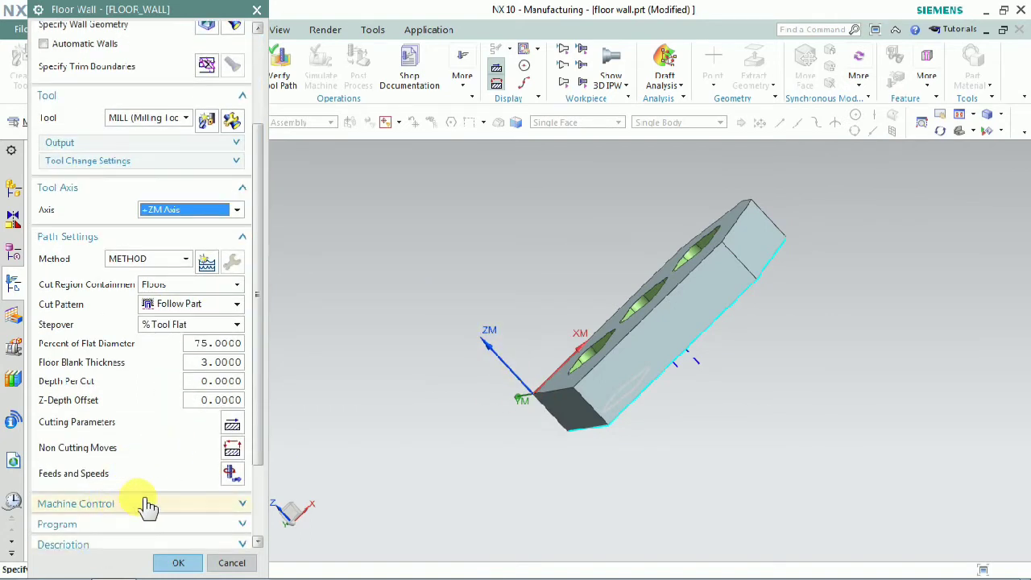
scroll(147, 505, "down", 2)
middle_click(119, 511)
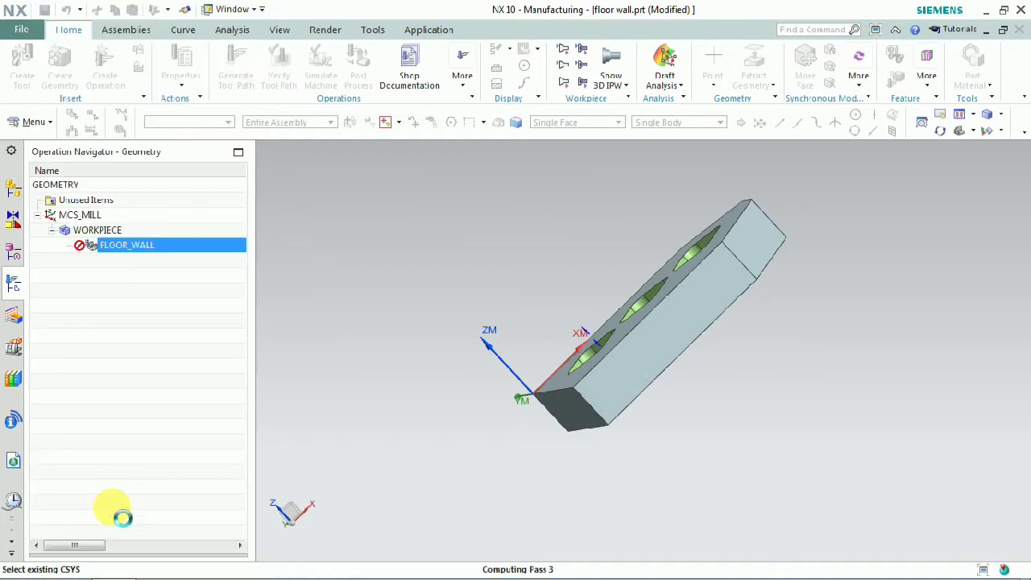
- Open the tool path verification in Replay mode and set the animation speed to 4
middle_click_drag(598, 341, 587, 299)
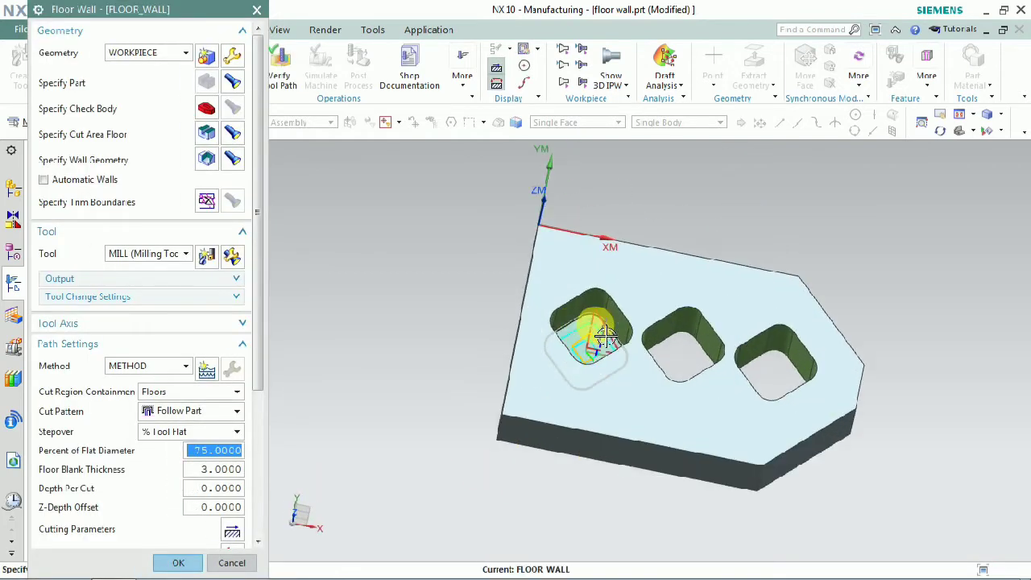
scroll(587, 299, "up", 5)
mouse_move(587, 392)
middle_mouse_down()
mouse_move(602, 362)
mouse_move(574, 400)
middle_mouse_up()
scroll(219, 481, "down", 6)
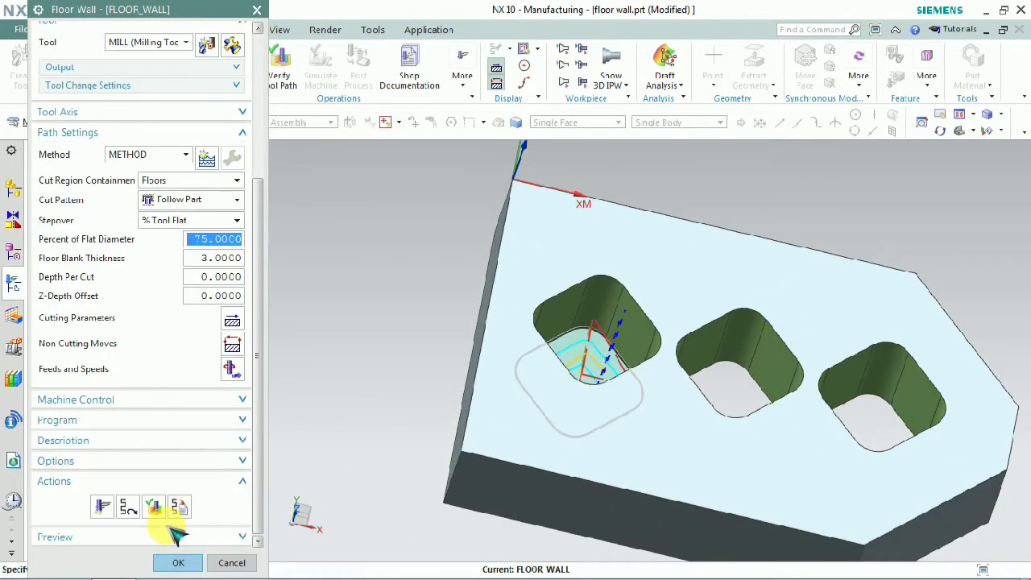
left_click(155, 508)
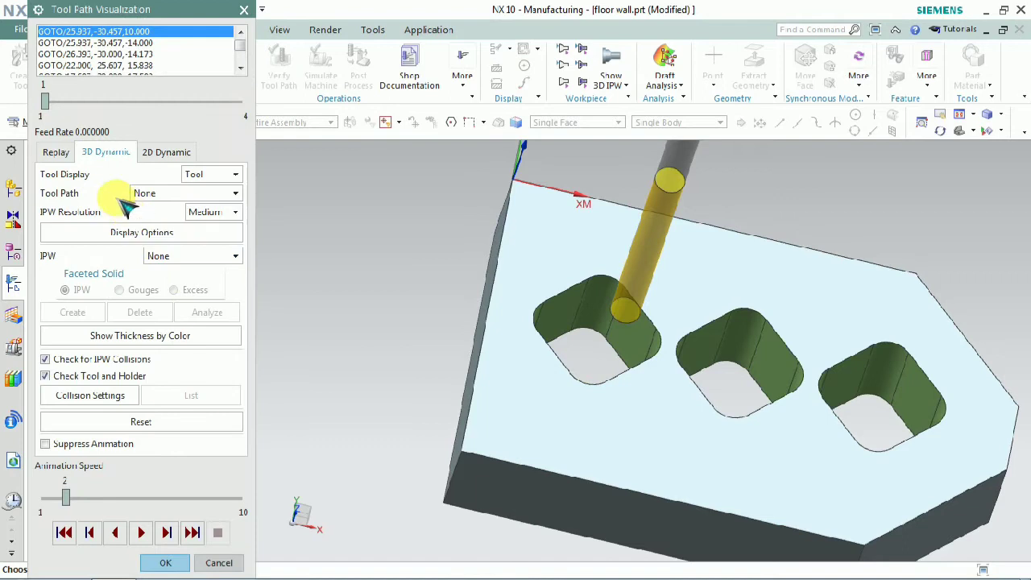
left_click(58, 152)
left_click(114, 500)
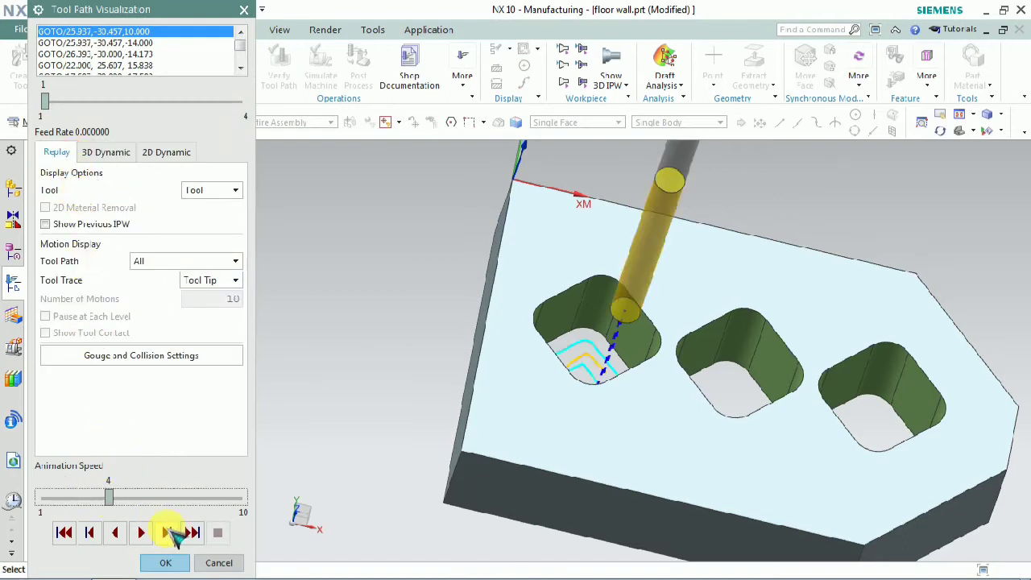
- Step forward through the replayed tool motions in the first pocket to examine each cutting move
left_click(166, 532)
left_click(171, 532)
left_click(171, 532)
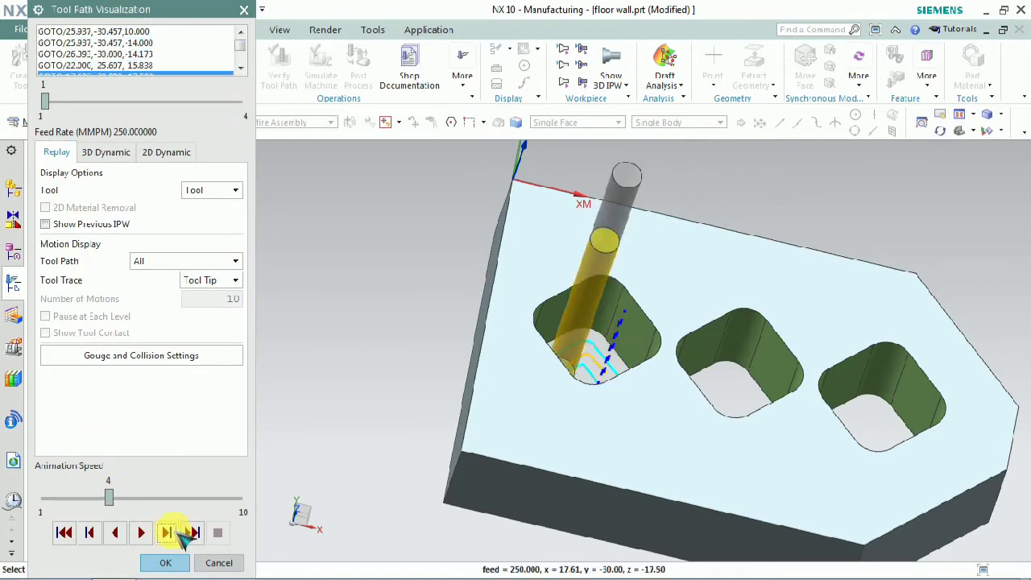
left_click(171, 532)
left_click(173, 533)
left_click(171, 532)
left_click(169, 533)
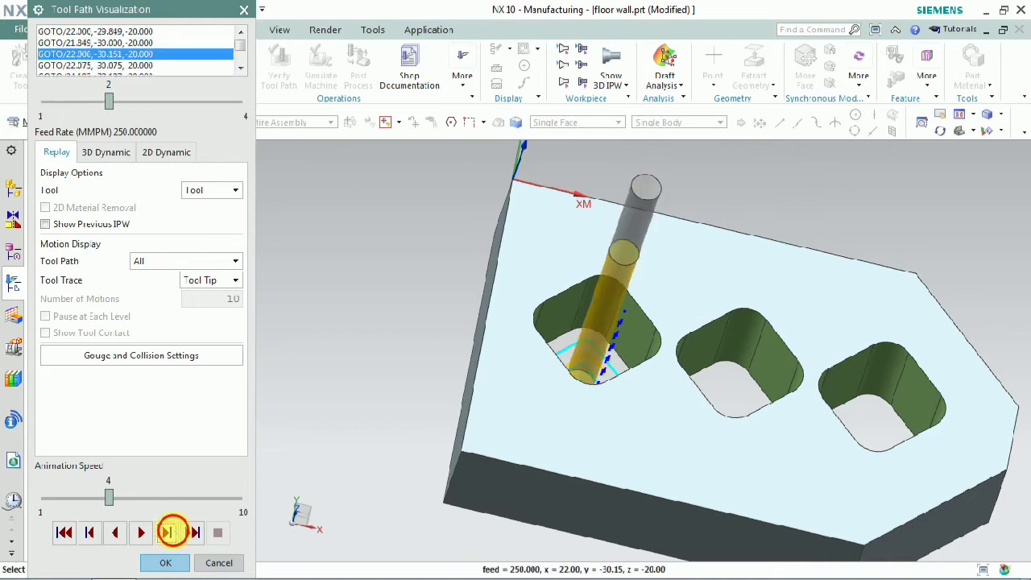
left_click(168, 533)
left_click(169, 532)
left_click(169, 532)
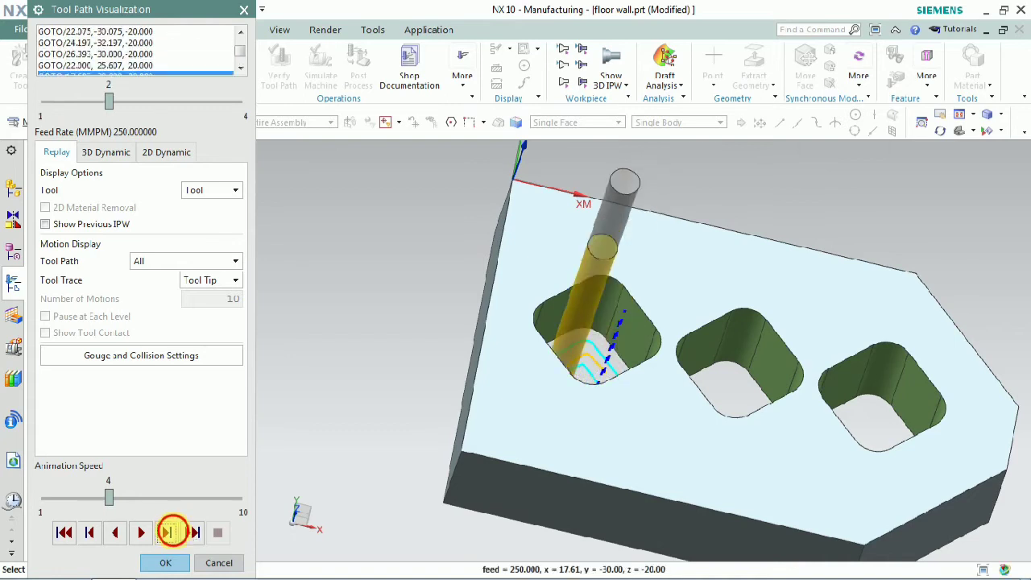
left_click(169, 532)
left_click(167, 532)
left_click(168, 533)
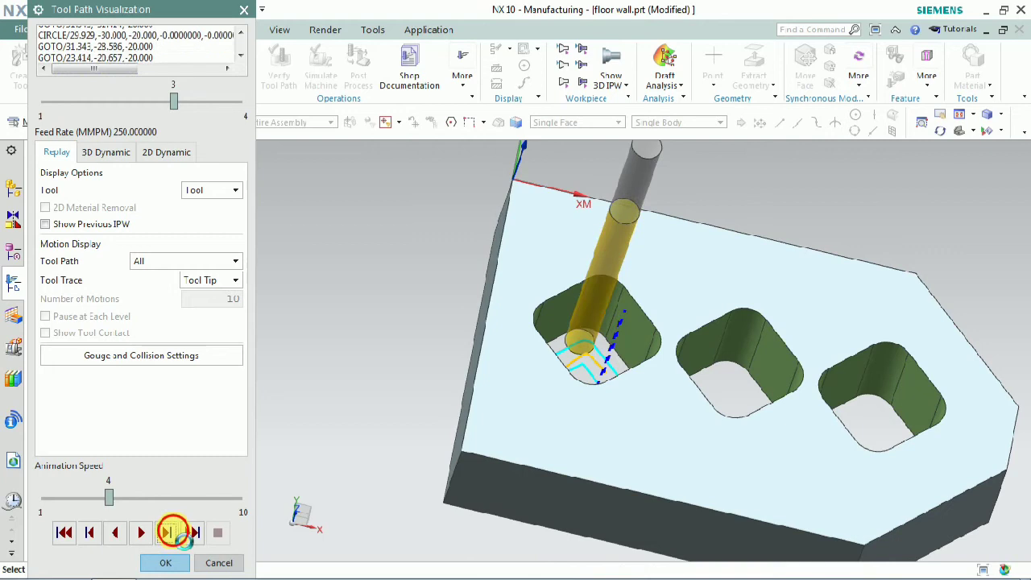
left_click(167, 532)
left_click(168, 533)
- Simulate the material removal in 3D Dynamic mode at animation speed 2, examine the cut pocket and close the verification
left_click(104, 153)
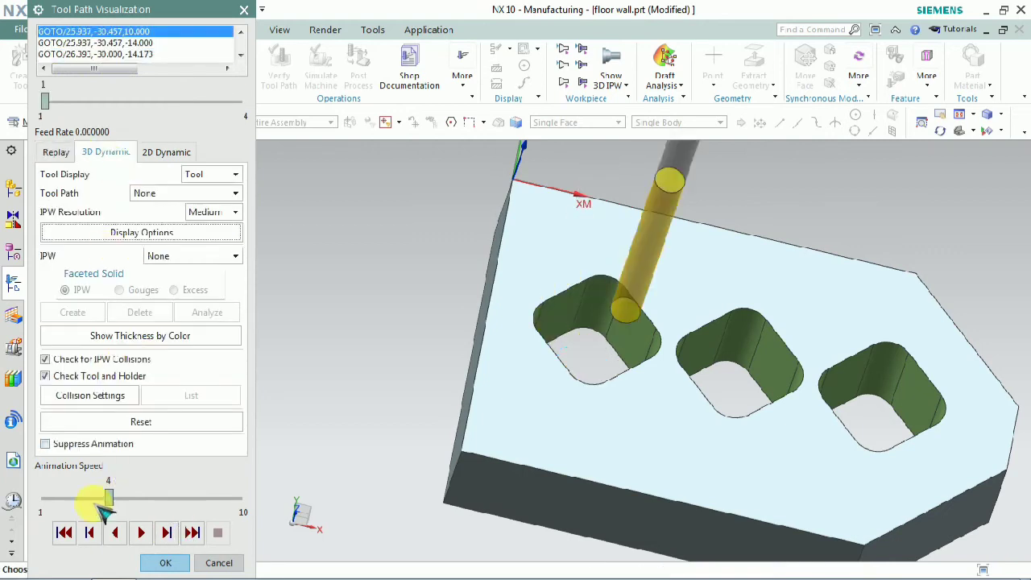
left_click(58, 497)
left_click(143, 531)
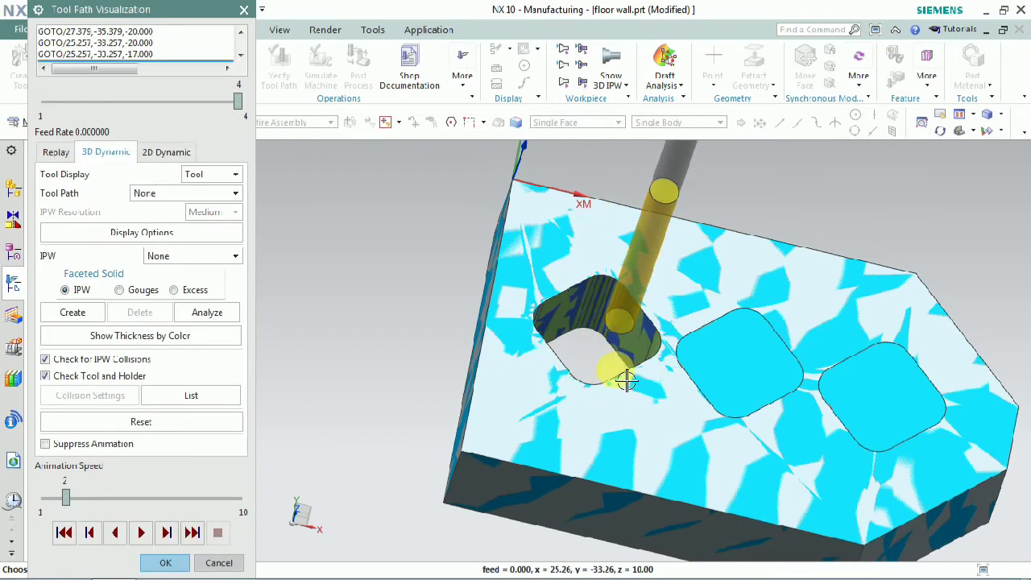
middle_click_drag(626, 381, 625, 352)
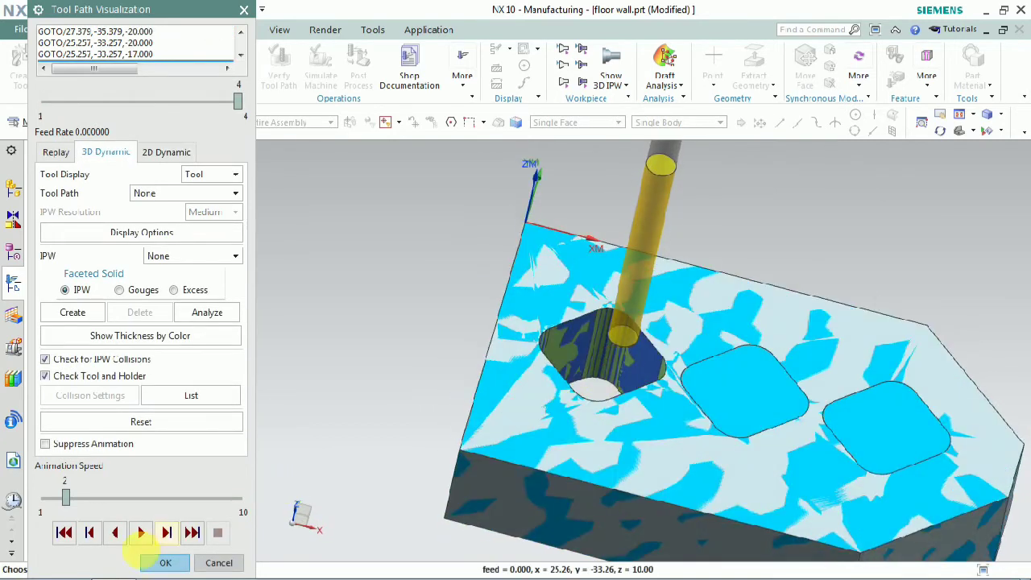
left_click(161, 563)
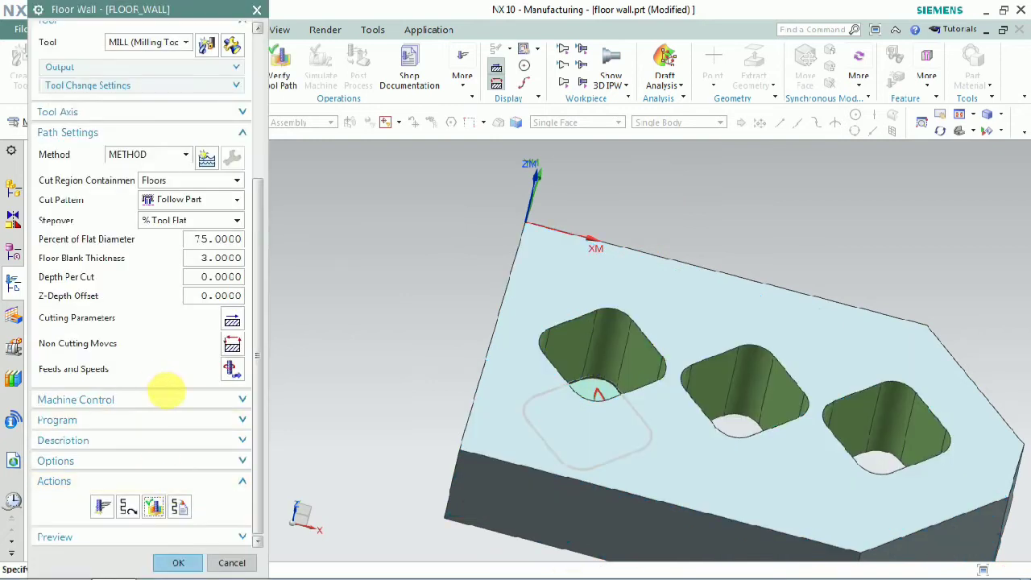
- Set the floor blank thickness to 25 and the depth per cut to 1, and generate the multi-level tool path
mouse_move(586, 416)
middle_mouse_down()
mouse_move(575, 421)
mouse_move(589, 417)
middle_mouse_up()
scroll(596, 388, "up", 3)
scroll(596, 387, "down", 2)
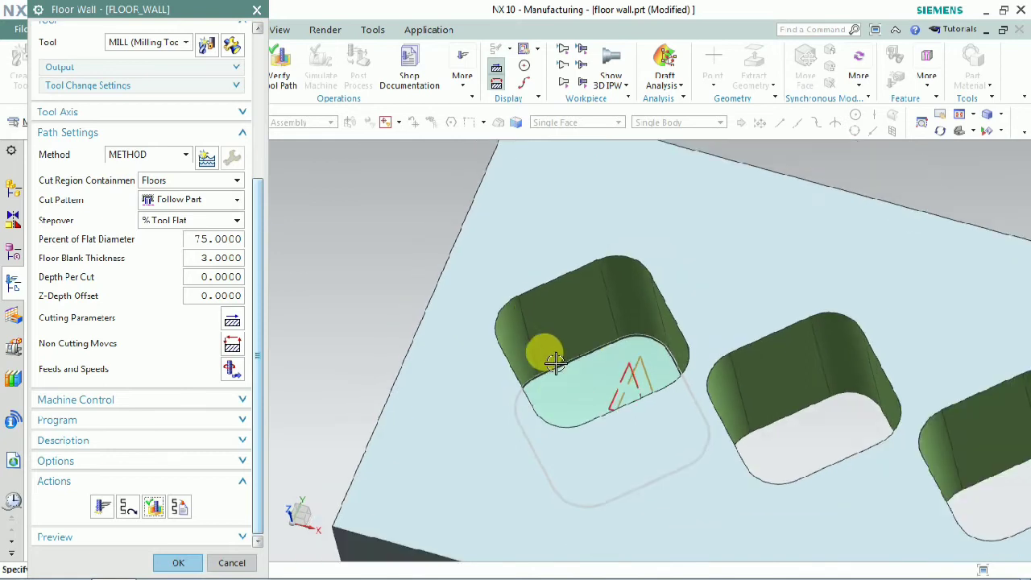
middle_click_drag(564, 384, 592, 390)
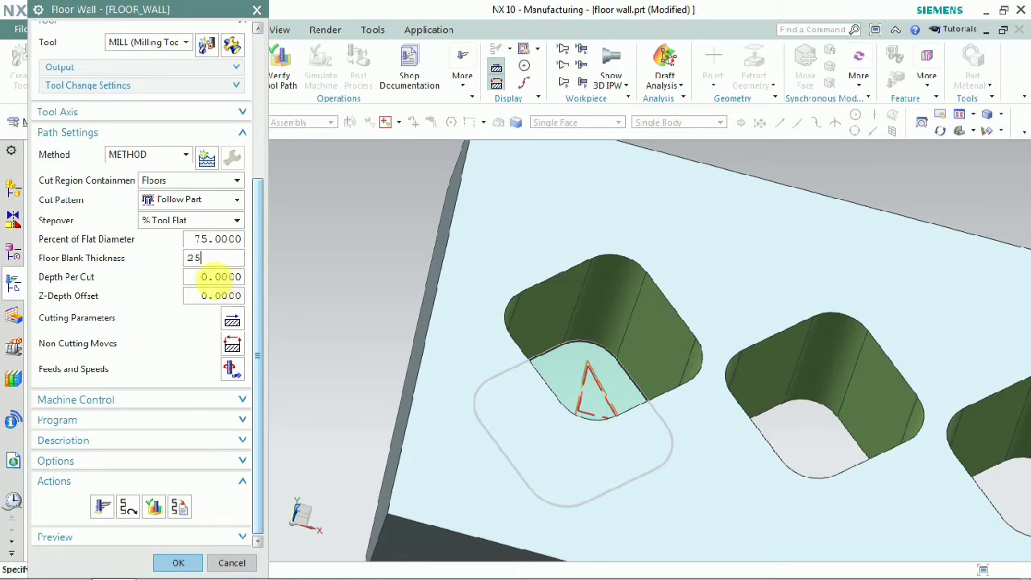
left_click(216, 277)
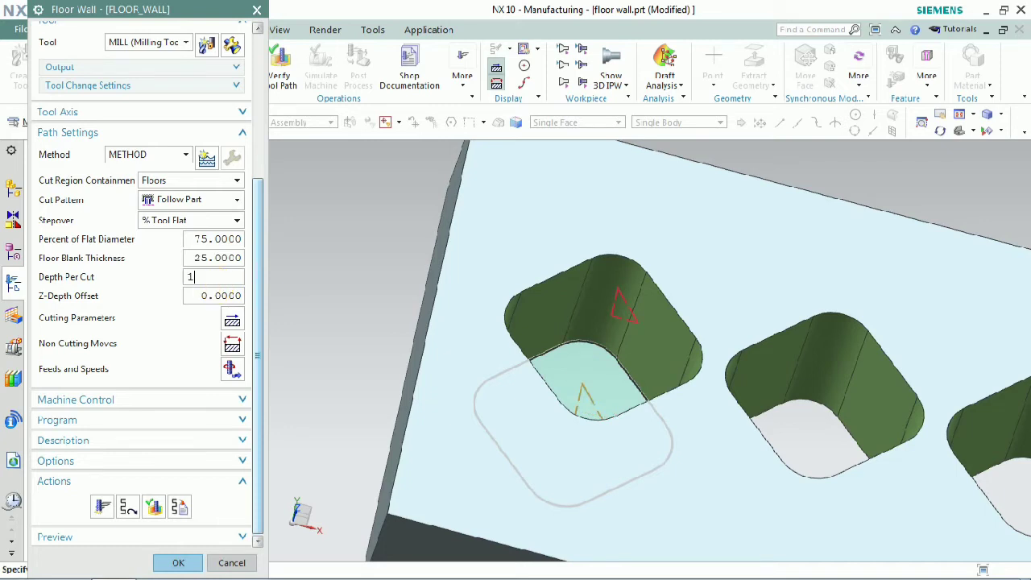
left_click(102, 505)
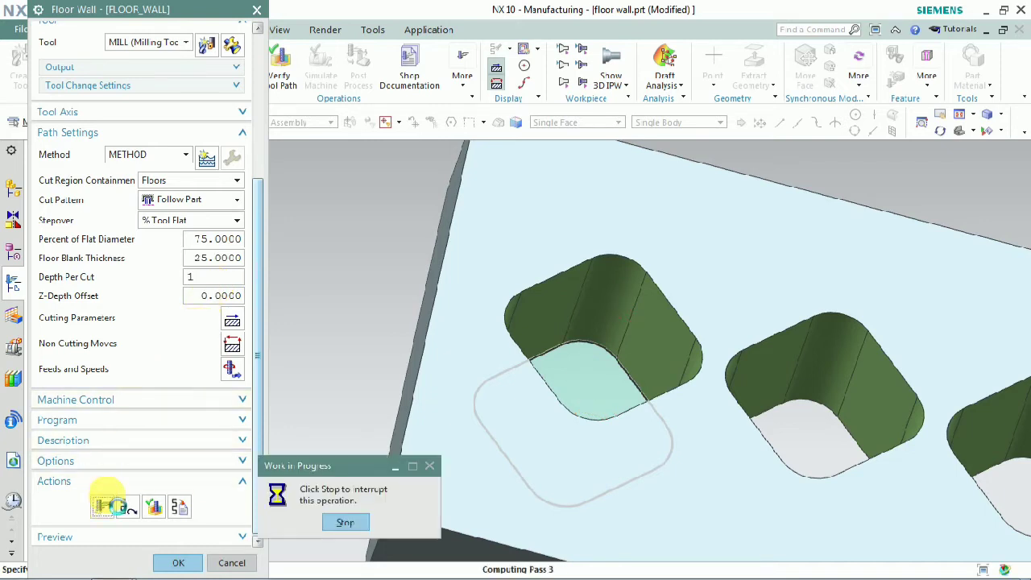
middle_click(107, 497)
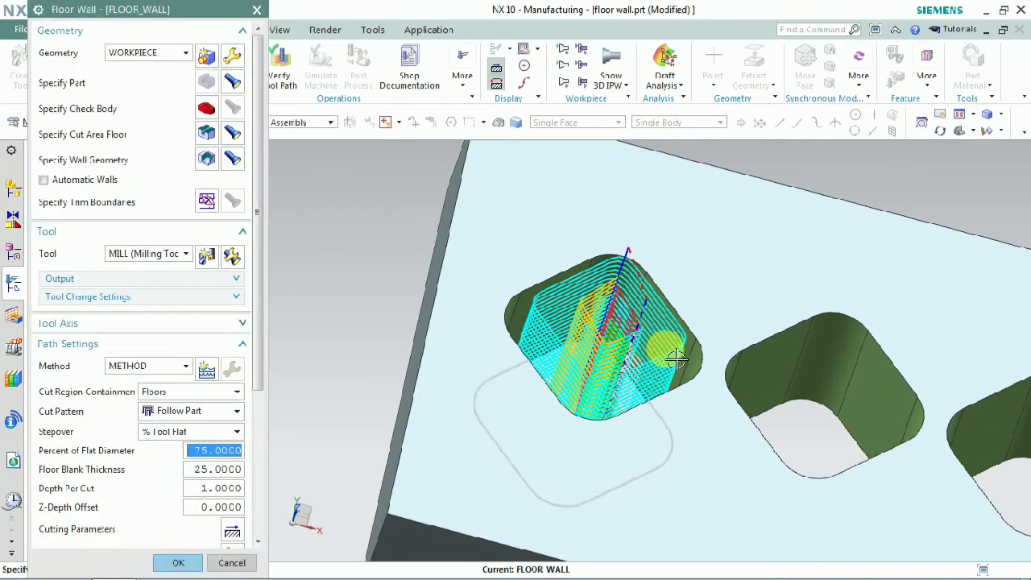
middle_click_drag(668, 359, 655, 185)
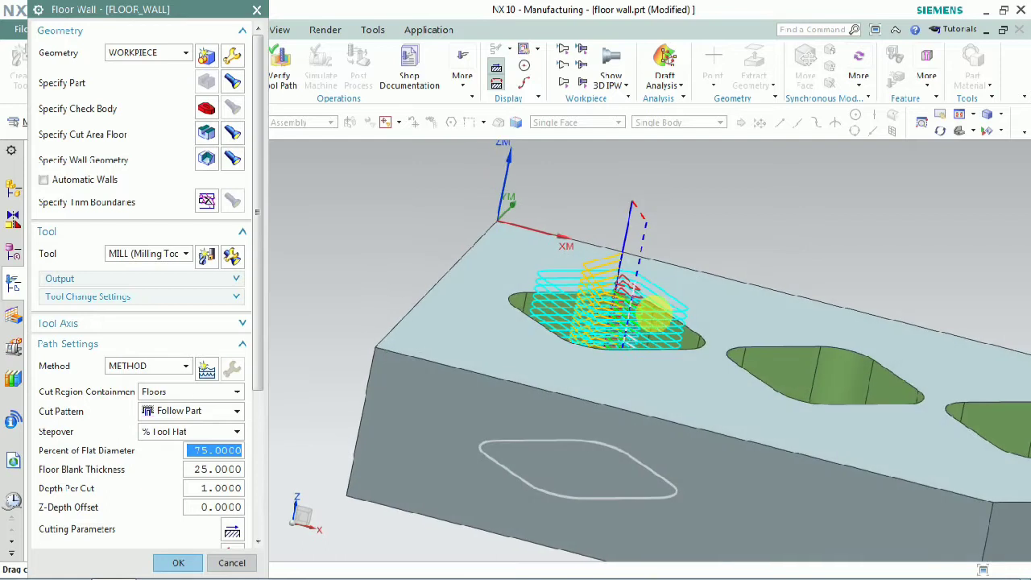
- Set the floor blank thickness to 20, regenerate the tool path and check its levels in the first pocket
left_click(215, 450)
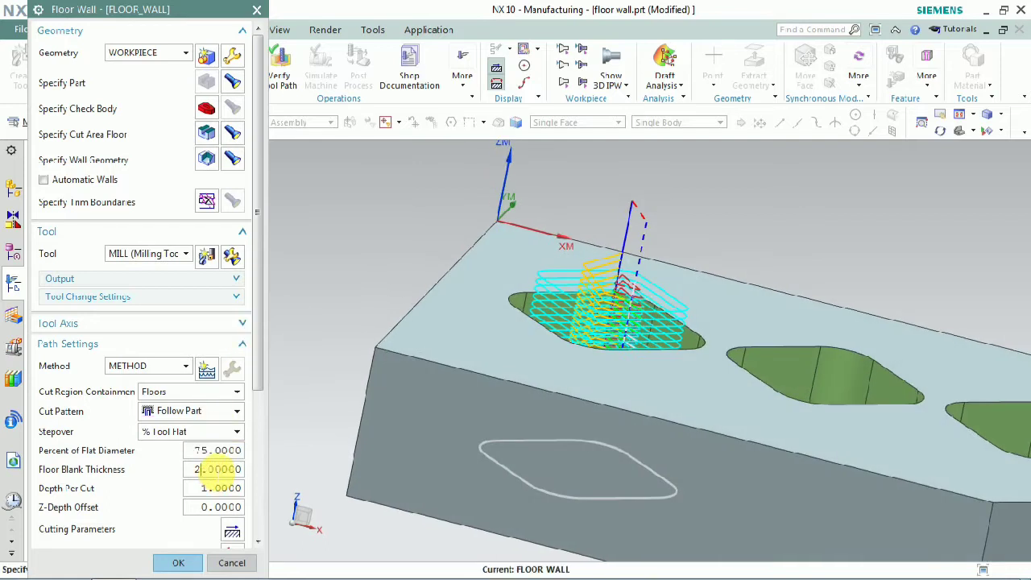
middle_click_drag(473, 373, 467, 349)
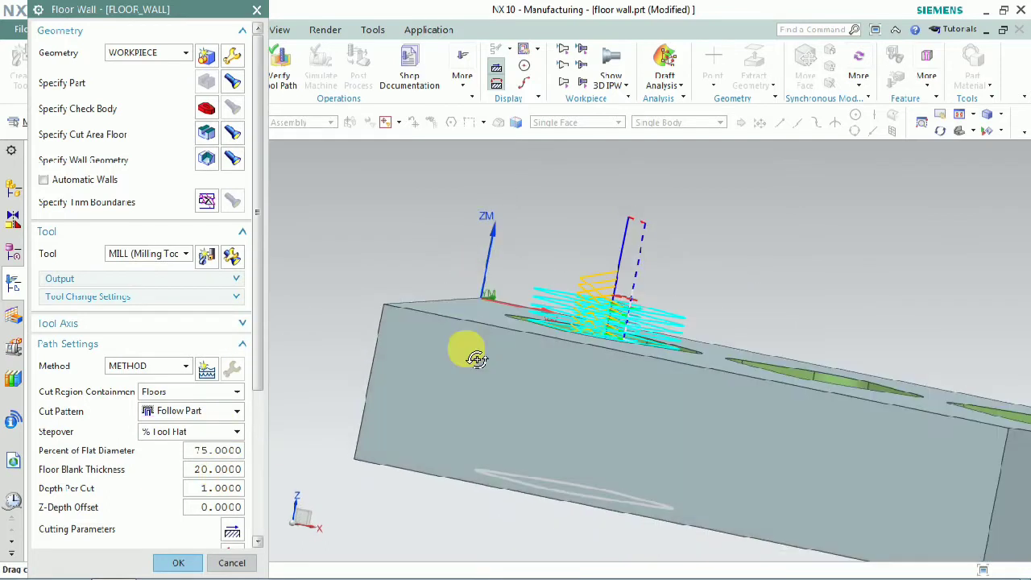
scroll(152, 522, "down", 5)
left_click(102, 506)
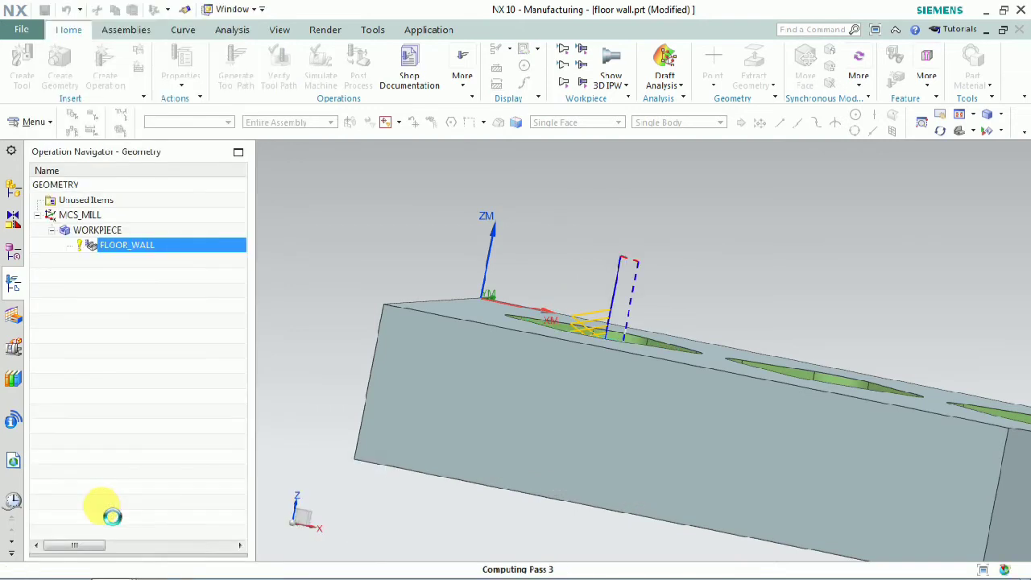
middle_click_drag(666, 392, 660, 402)
scroll(644, 403, "up", 5)
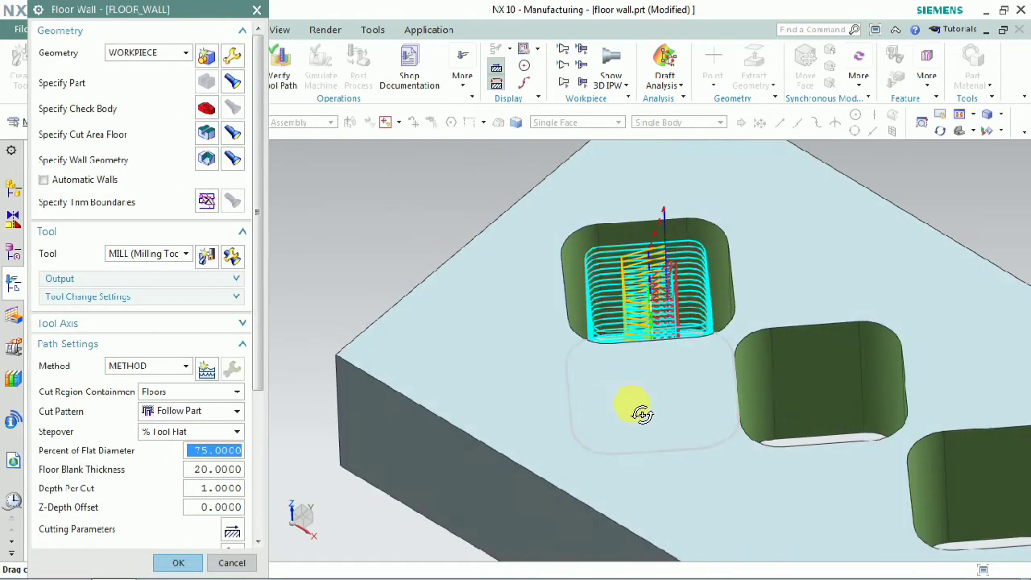
middle_click_drag(676, 330, 621, 340)
- Verify the regenerated tool path with a 3D Dynamic simulation, raising the animation speed to 4, and close the verification
scroll(96, 478, "down", 7)
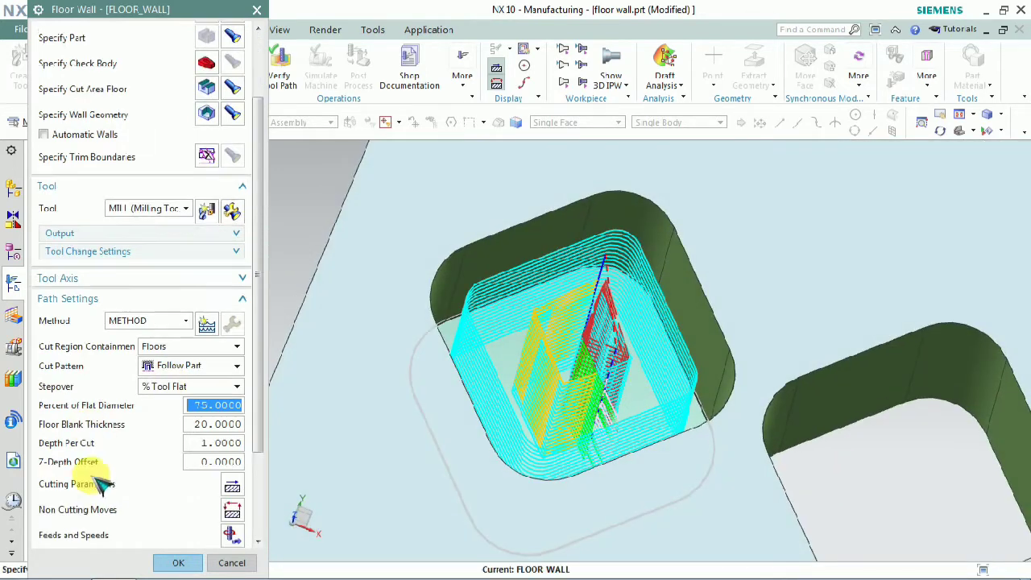
left_click(152, 509)
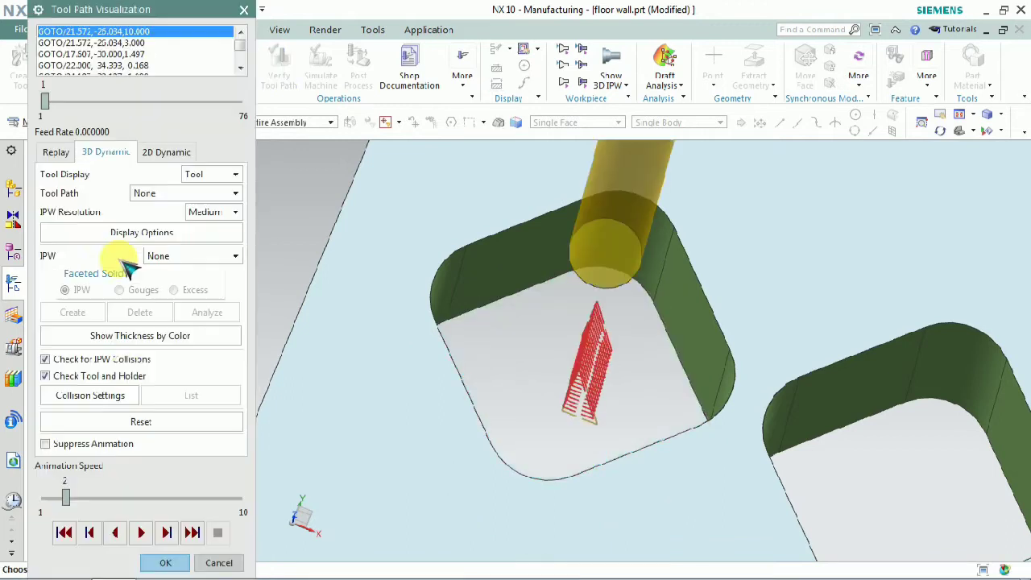
left_click(143, 531)
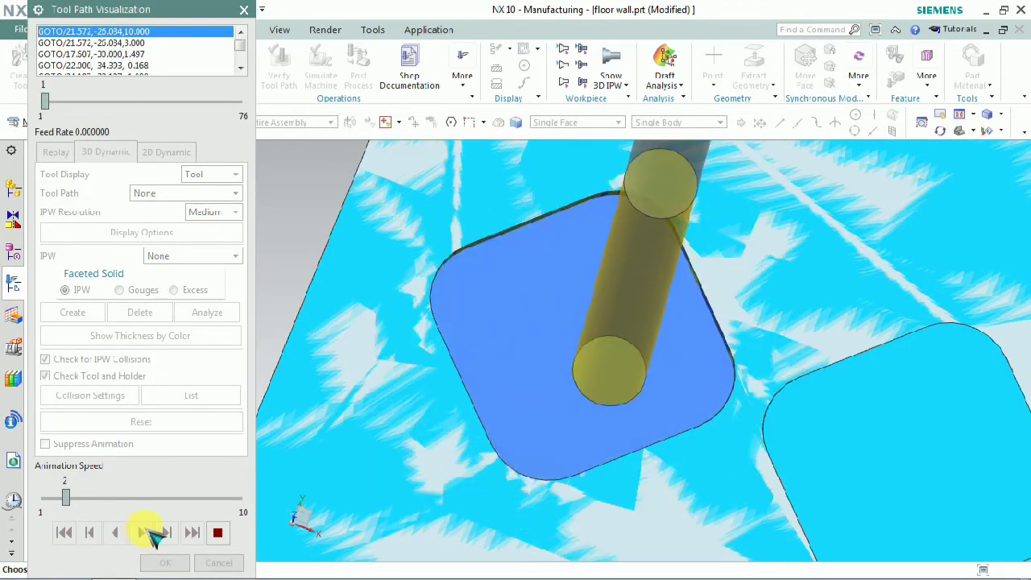
left_click(165, 499)
left_click(173, 499)
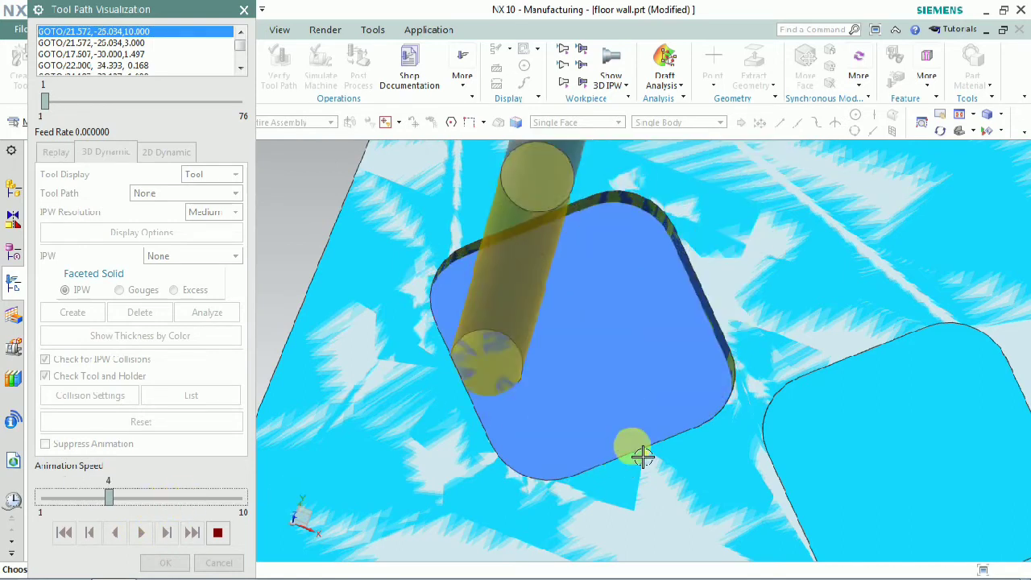
scroll(642, 455, "down", 5)
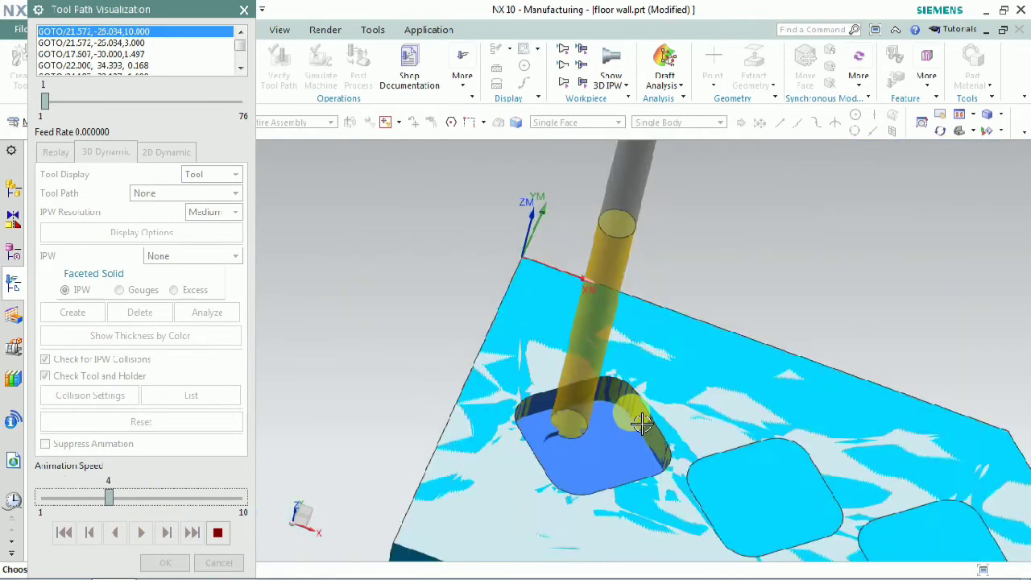
middle_click_drag(642, 424, 627, 475)
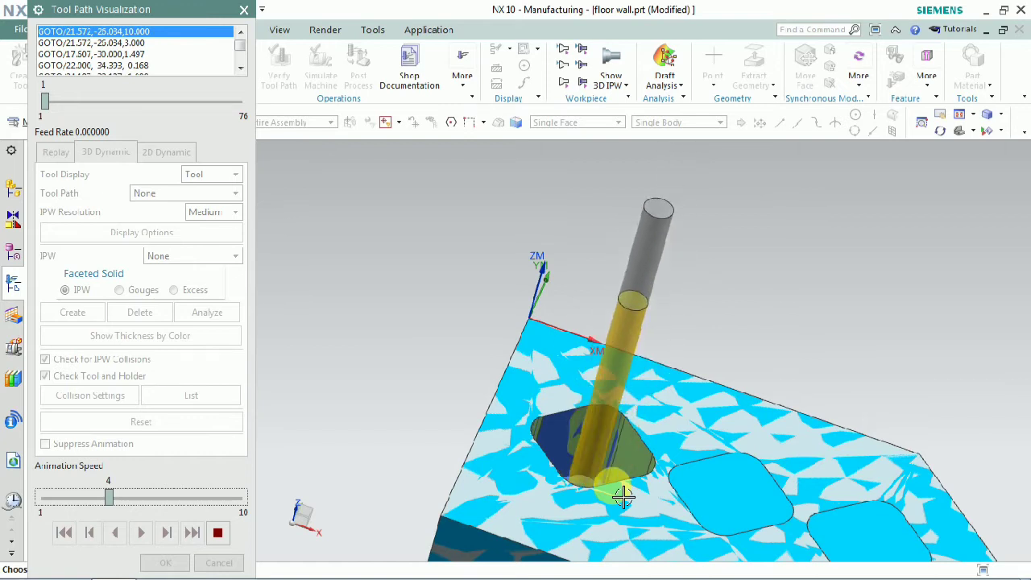
left_click(183, 562)
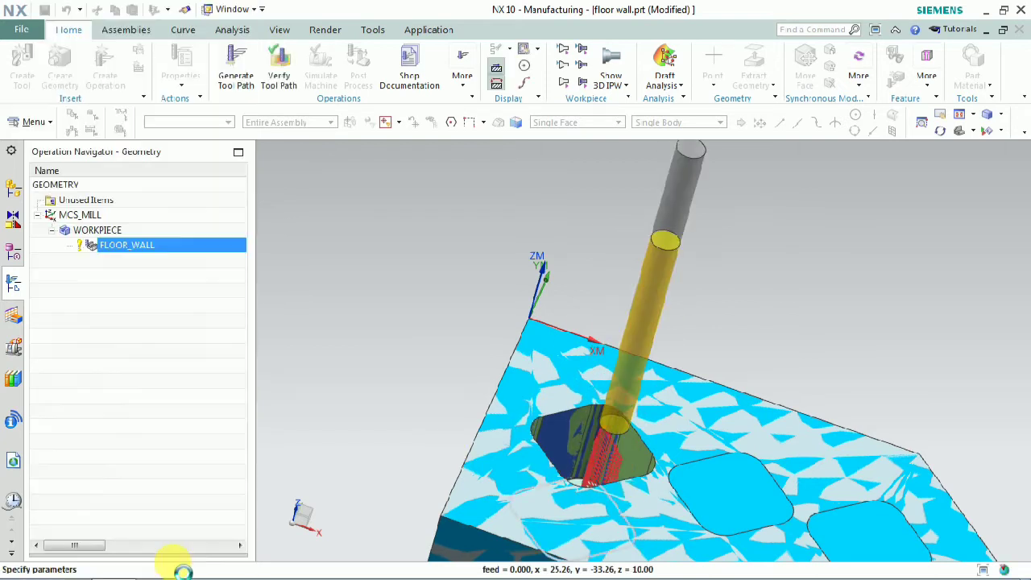
- Set the wall stock to 1 in the cutting parameters, regenerate the tool path and accept the operation
middle_click_drag(485, 305, 563, 403)
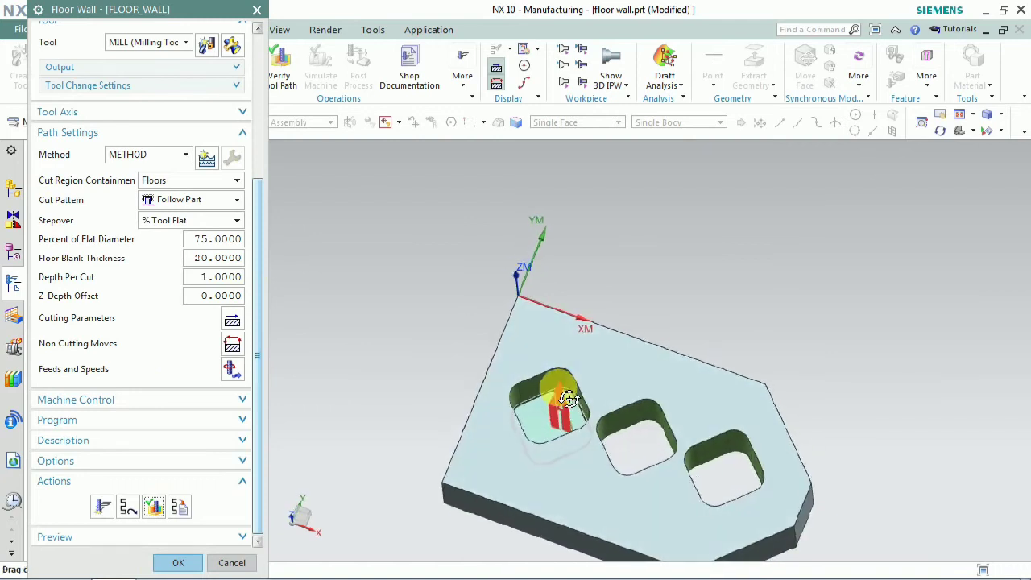
left_click(233, 322)
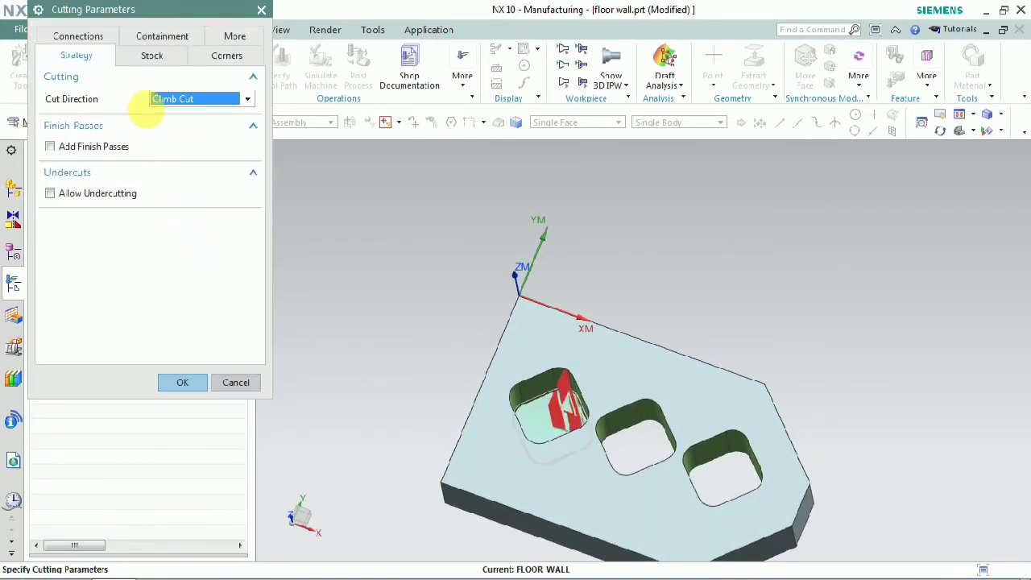
left_click(152, 54)
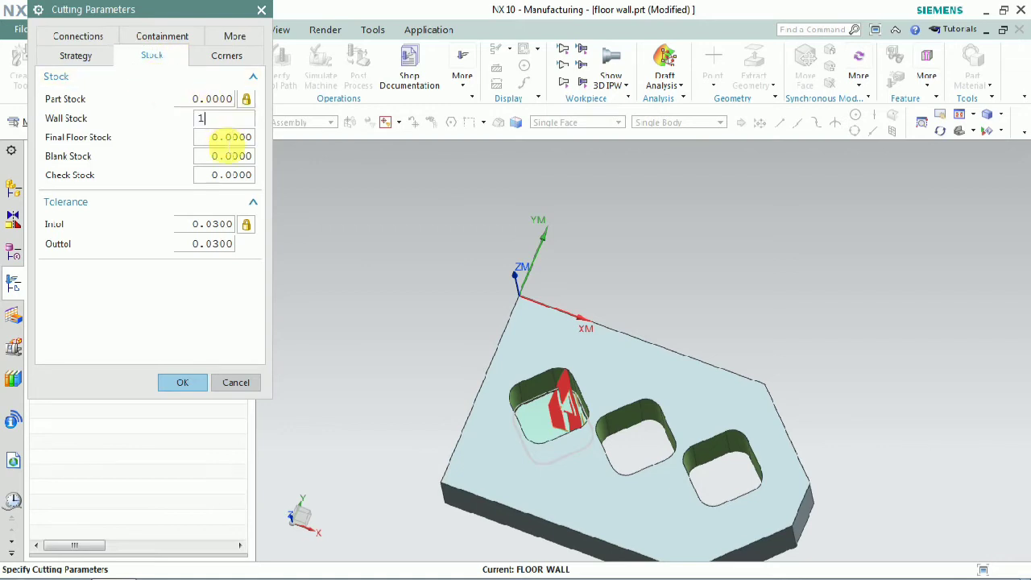
left_click(182, 383)
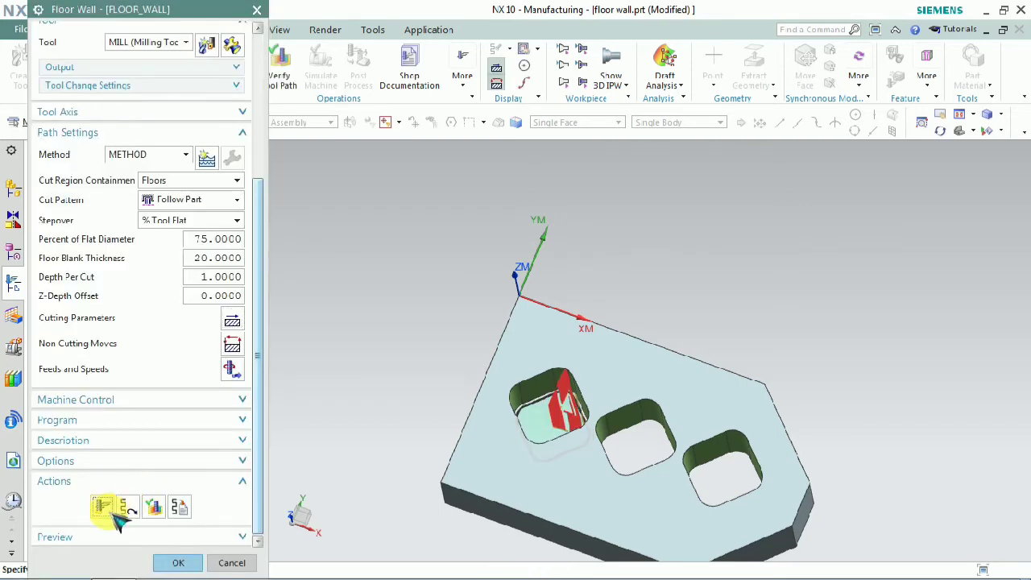
left_click(107, 510)
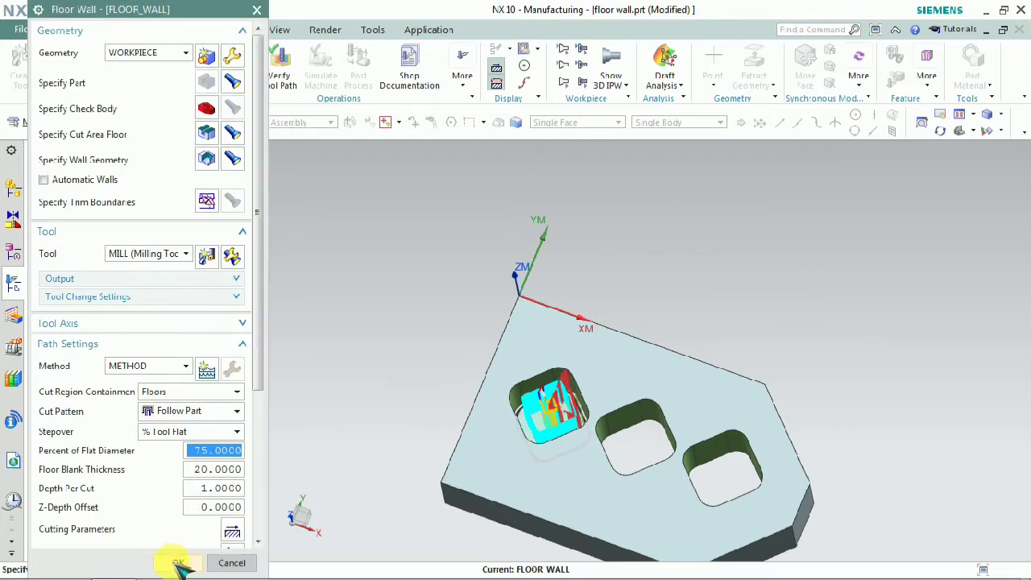
left_click(179, 563)
scroll(571, 408, "up", 3)
middle_click_drag(571, 408, 588, 394)
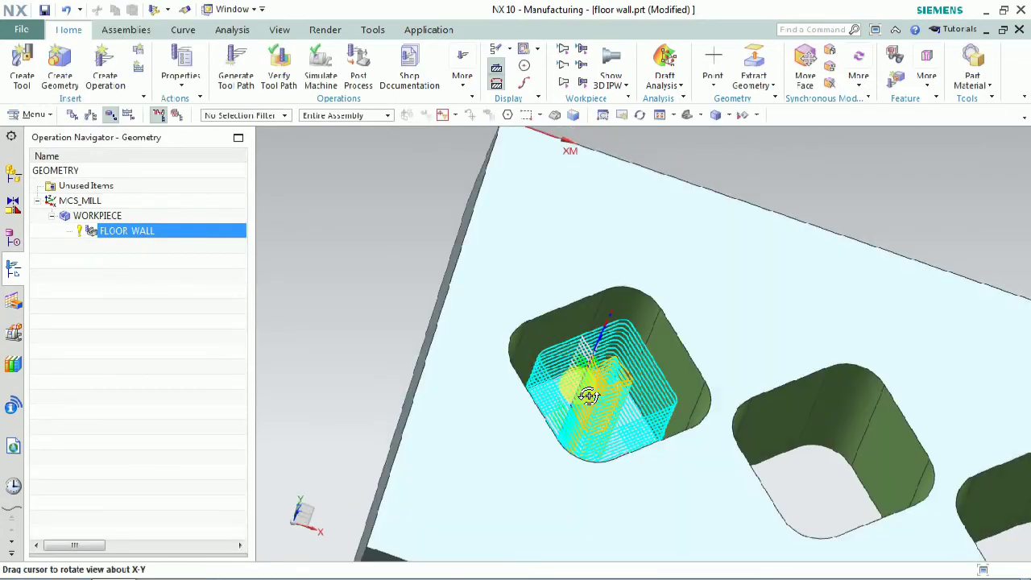
- Insert a second Floor and Wall operation of type mill_planar under WORKPIECE, named FLOOR_WALL_1
right_click(161, 237)
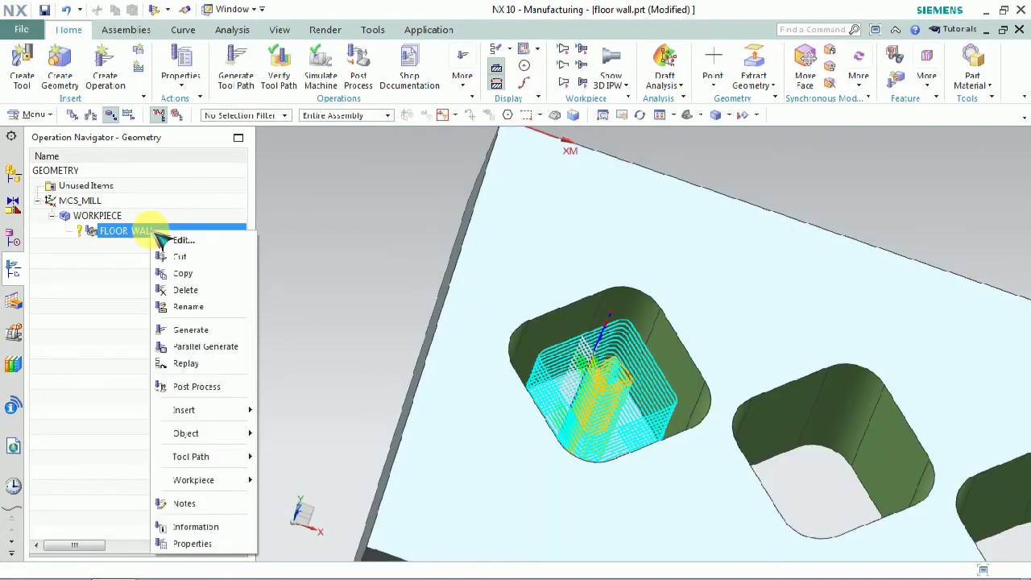
mouse_move(234, 411)
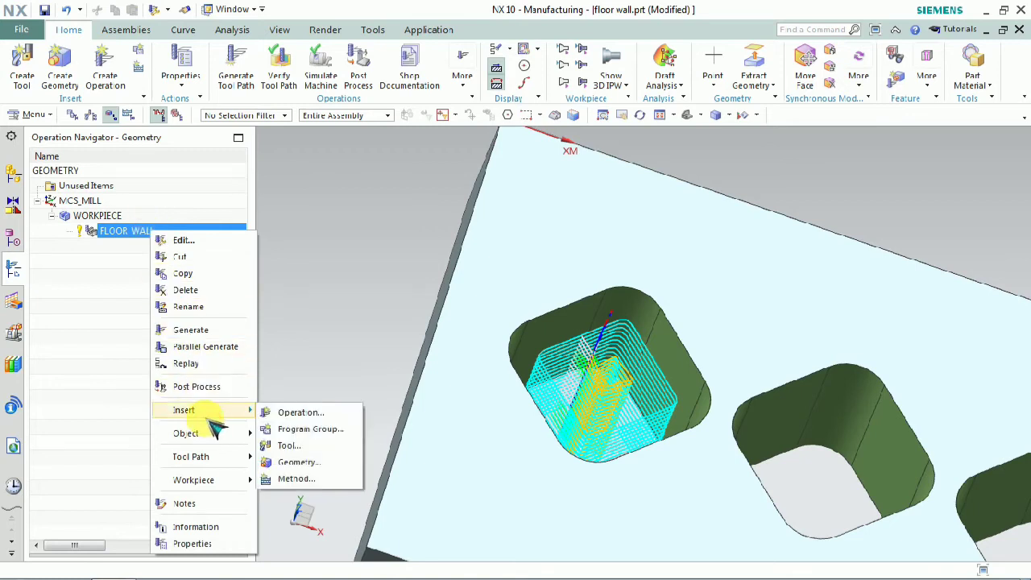
left_click(345, 414)
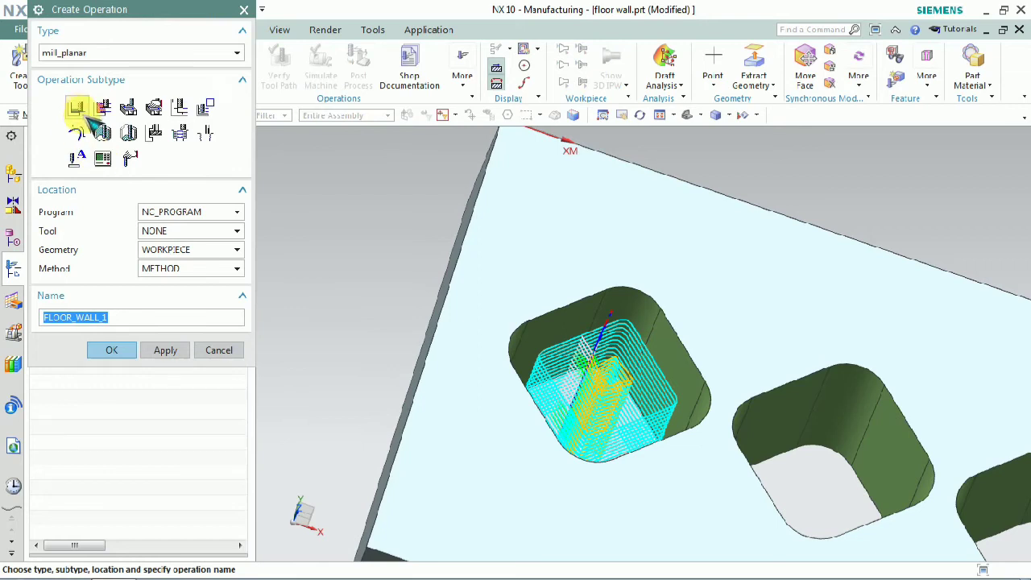
mouse_move(91, 119)
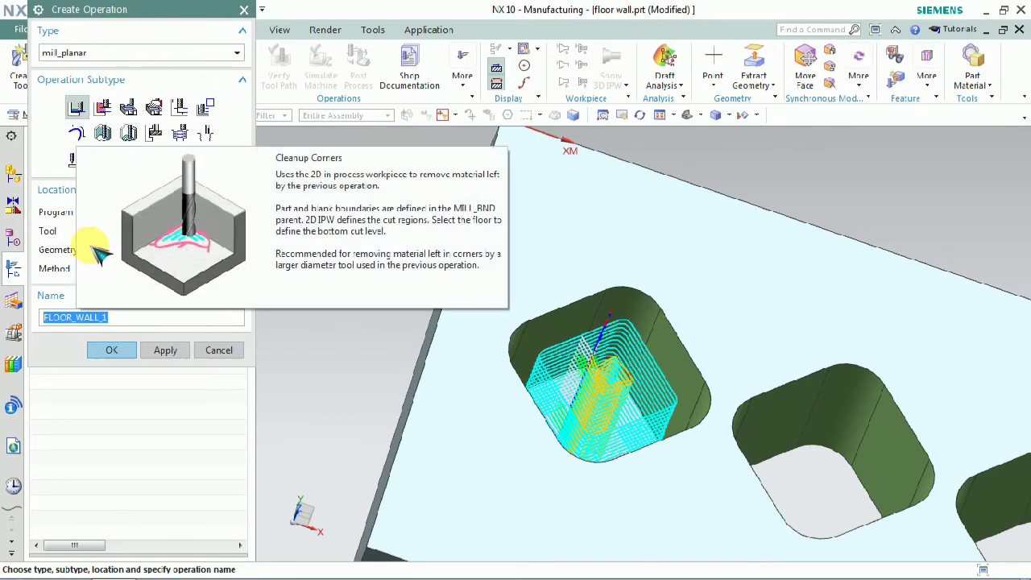
left_click(111, 349)
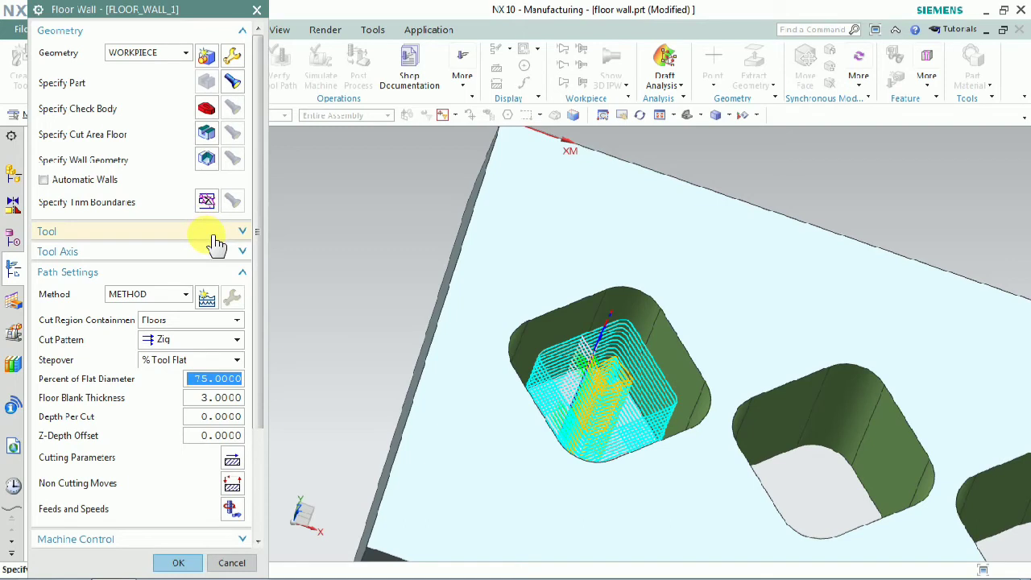
- Specify the plate's bottom face as the cut area floor of the FLOOR_WALL_1 operation
left_click(208, 159)
left_click(211, 135)
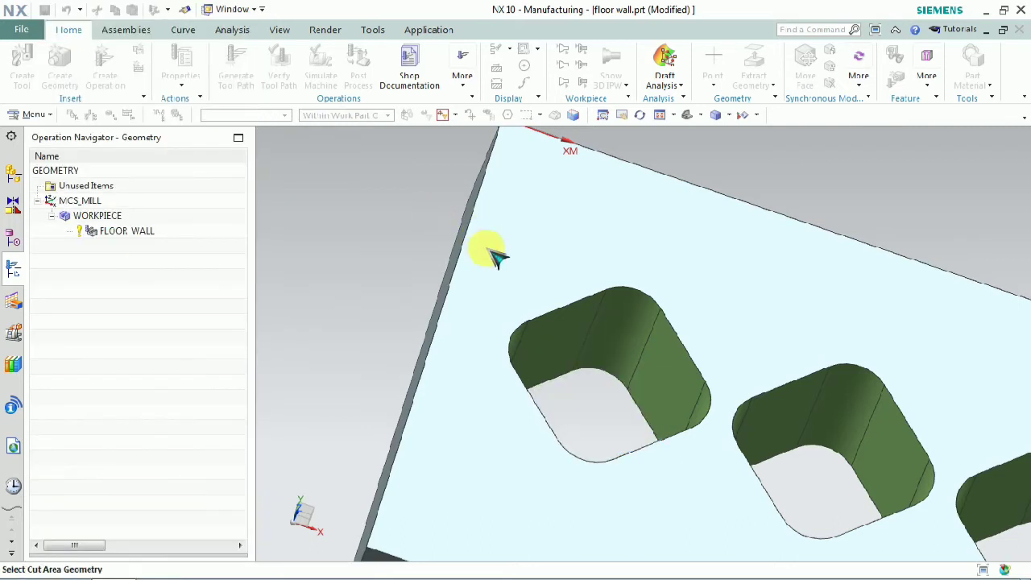
middle_click_drag(490, 252, 522, 253)
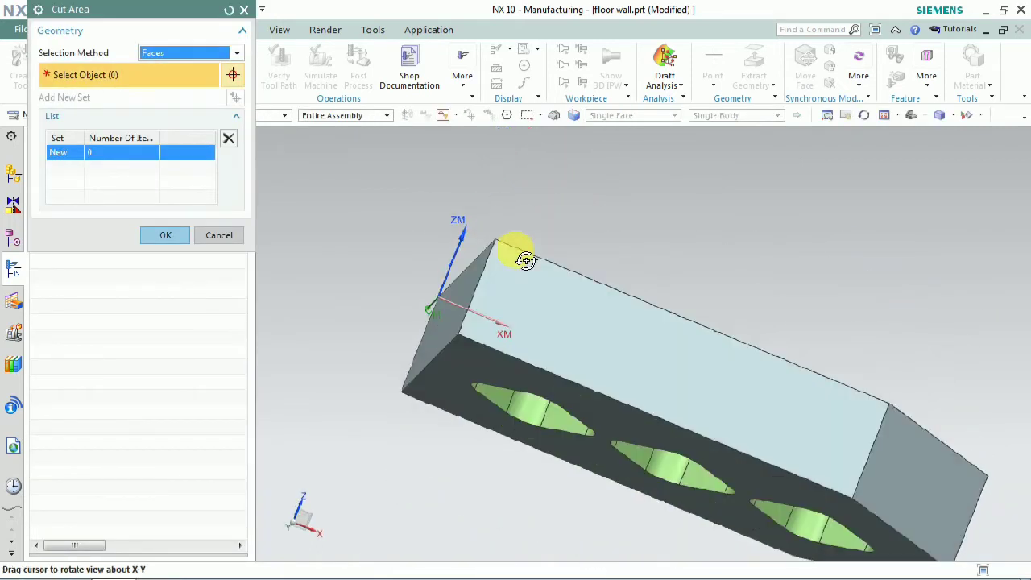
left_click(479, 345)
middle_click_drag(403, 247, 371, 296)
left_click(164, 217)
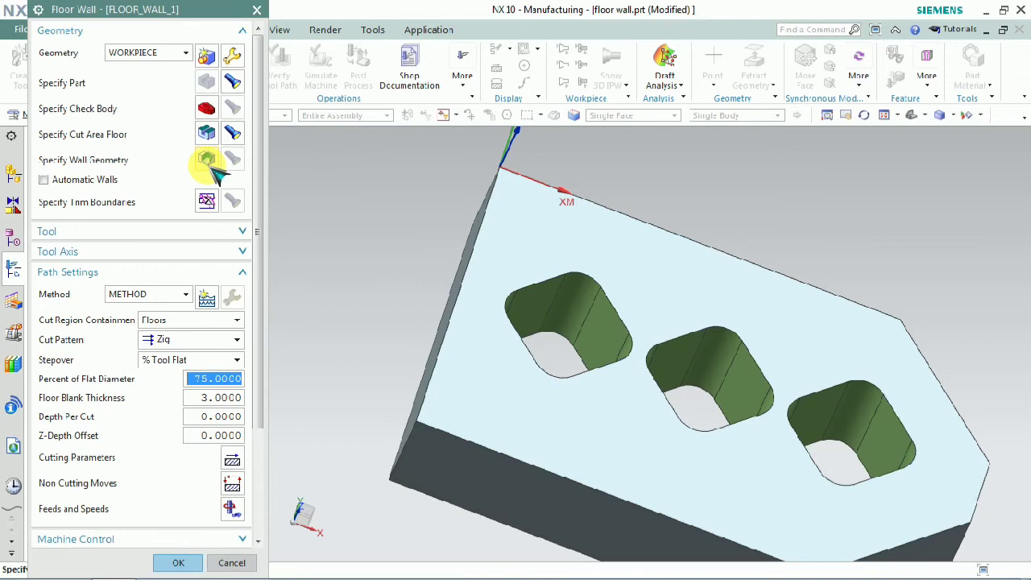
- Specify the tangent wall faces of the pocket nearest the machine coordinate origin as the operation's wall geometry, using the Tangent Faces rule
left_click(208, 159)
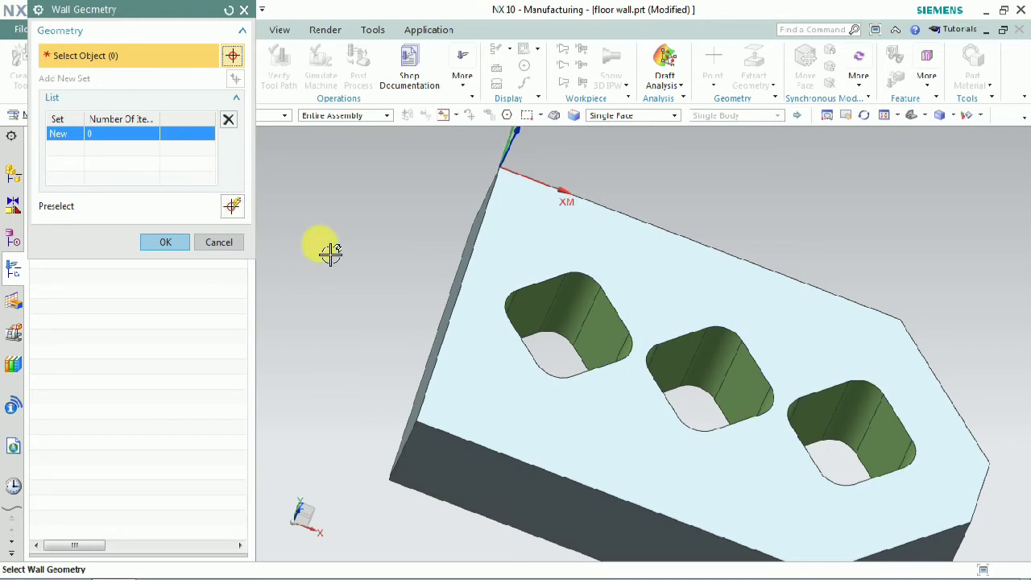
left_click(627, 119)
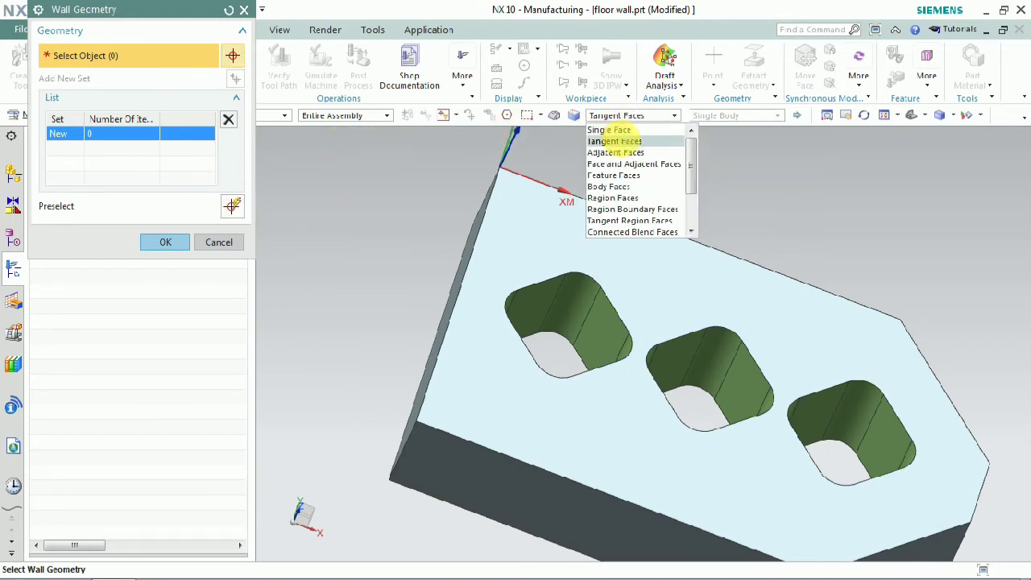
left_click(626, 141)
left_click(587, 306)
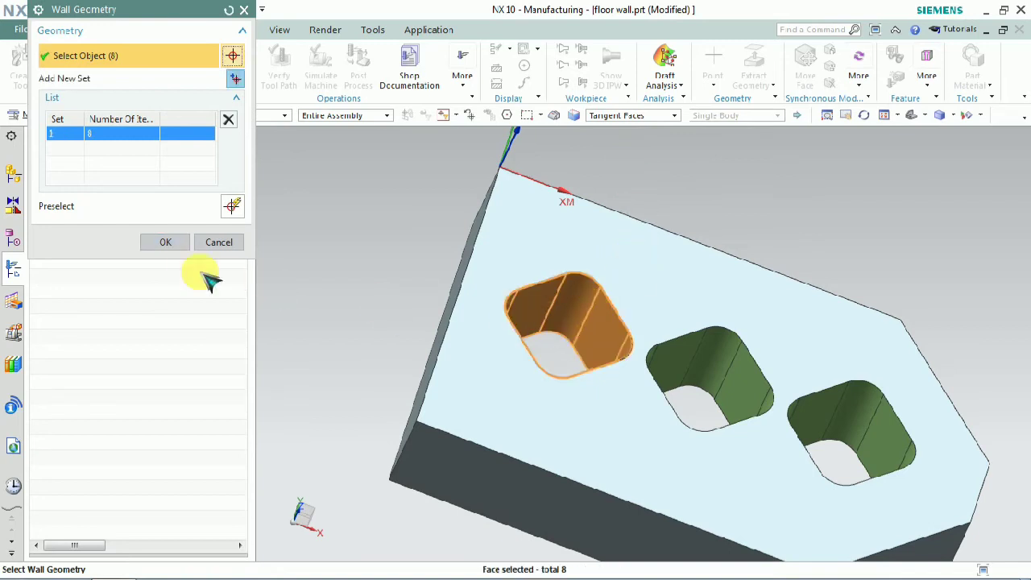
left_click(165, 242)
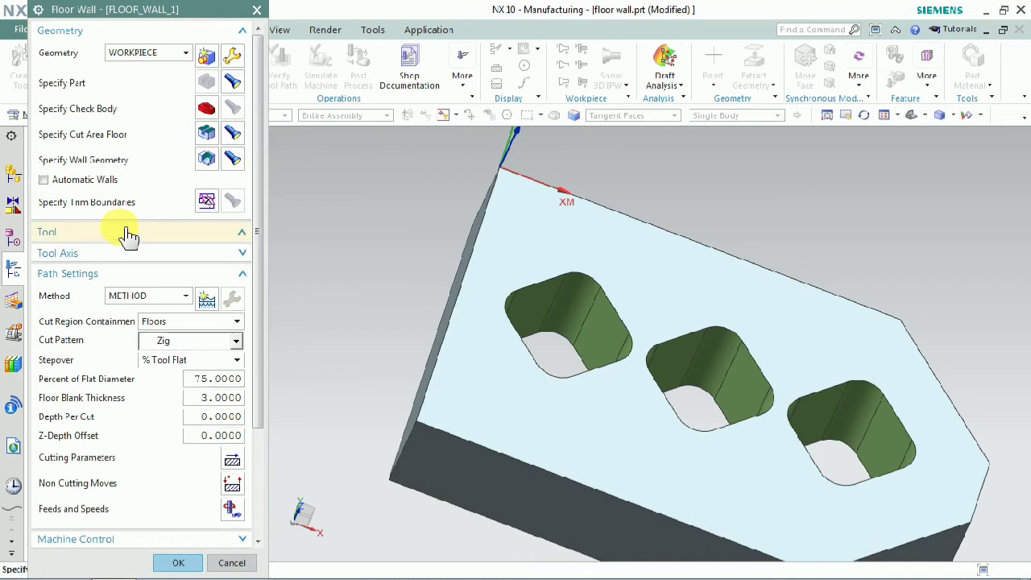
- Assign the MILL milling tool to the FLOOR_WALL_1 operation and set the tool axis to +ZM Axis
left_click(126, 232)
left_click(165, 254)
left_click(166, 276)
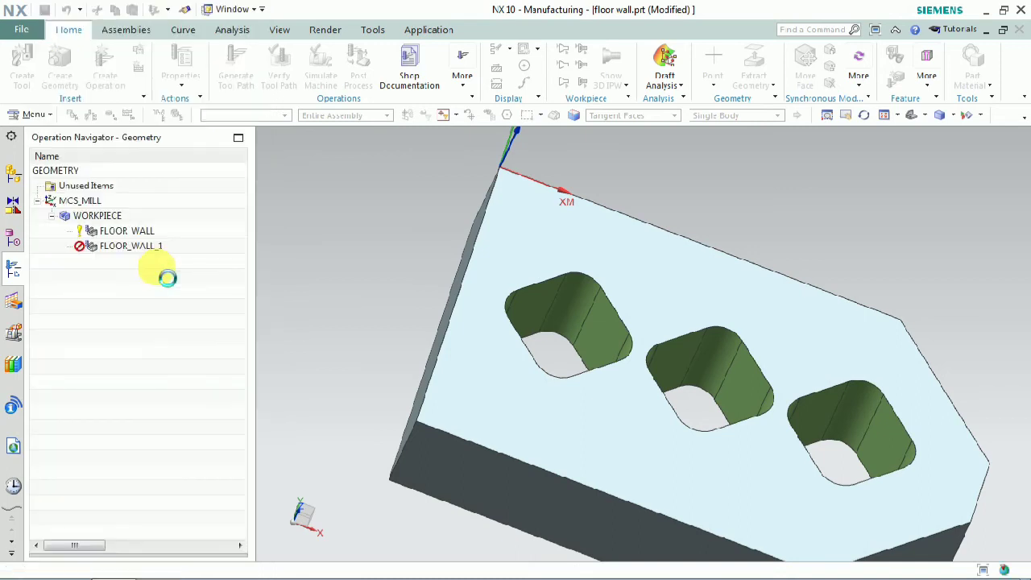
scroll(163, 286, "down", 2)
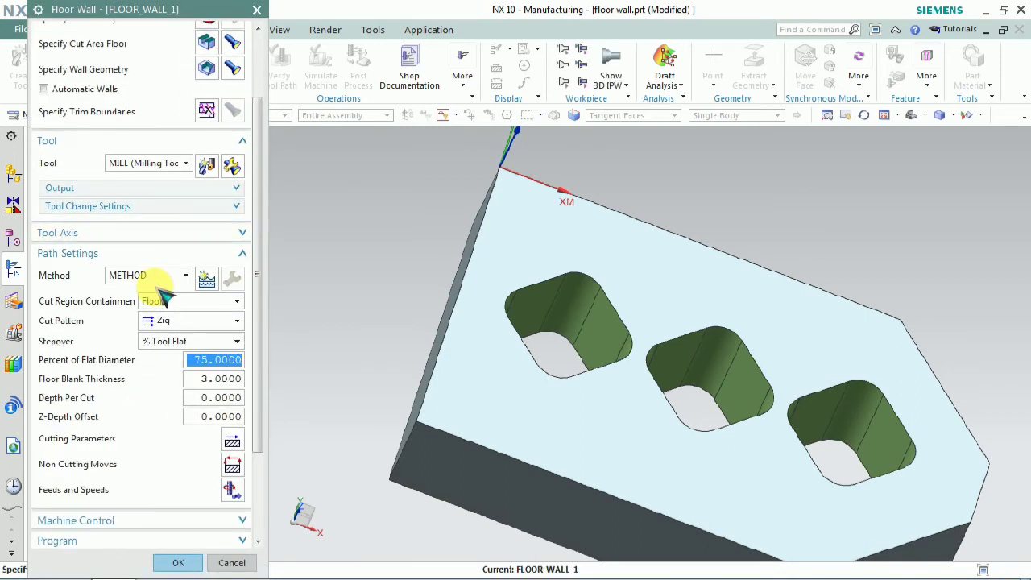
left_click(105, 232)
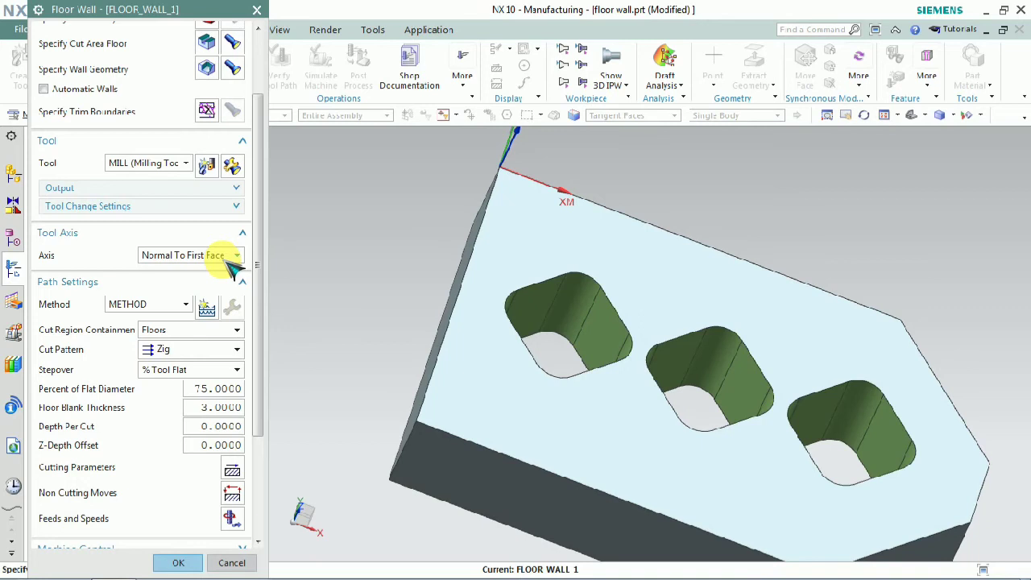
left_click(233, 256)
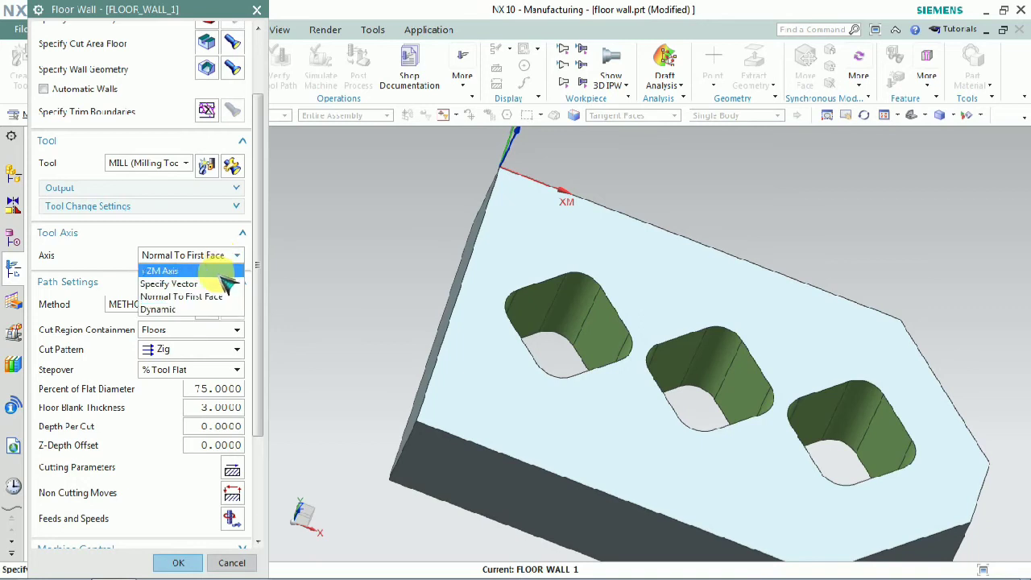
left_click(219, 272)
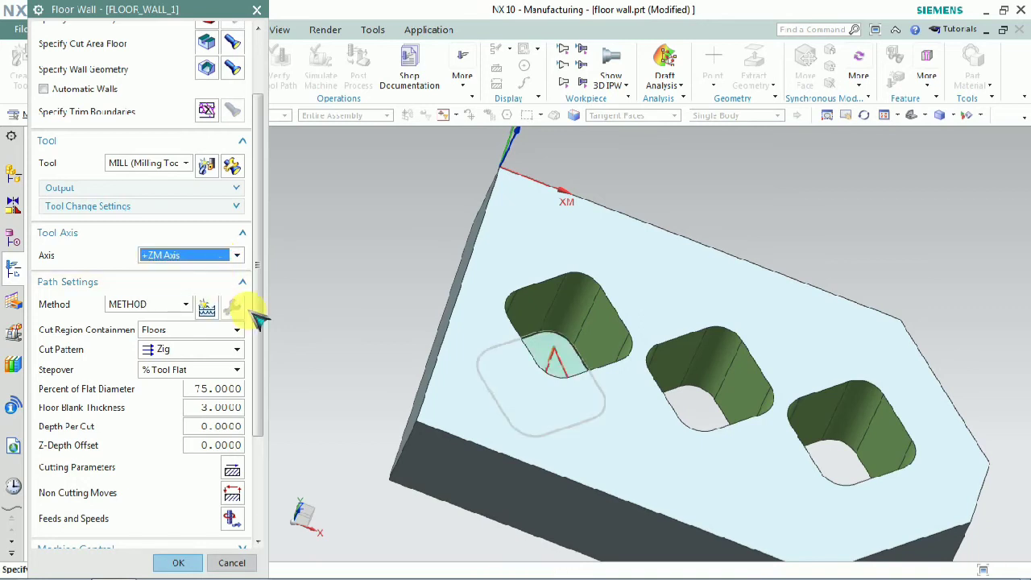
- Set the cut pattern to Profile and generate the tool path for the pocket
left_click(201, 352)
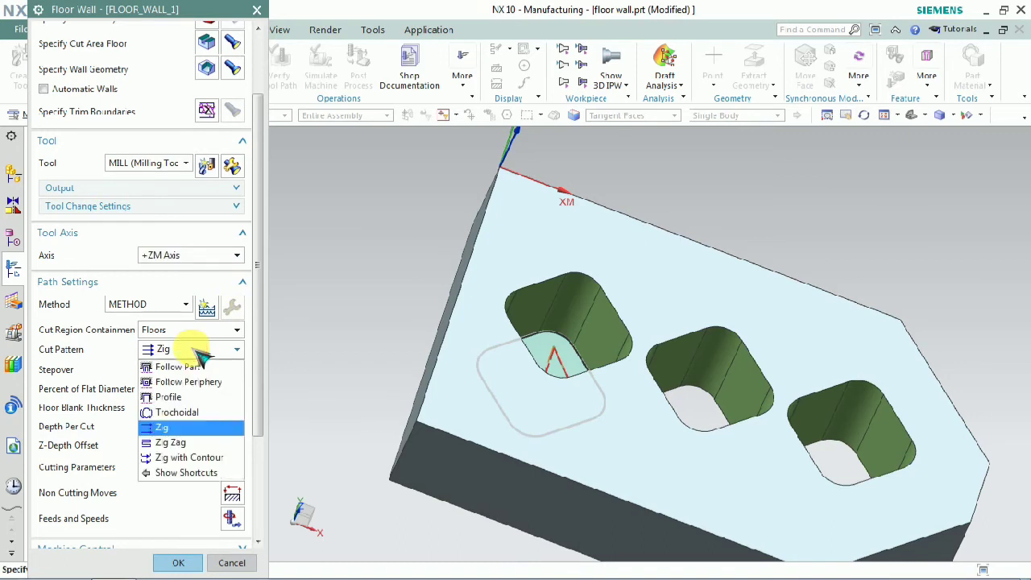
left_click(207, 397)
scroll(230, 402, "down", 1)
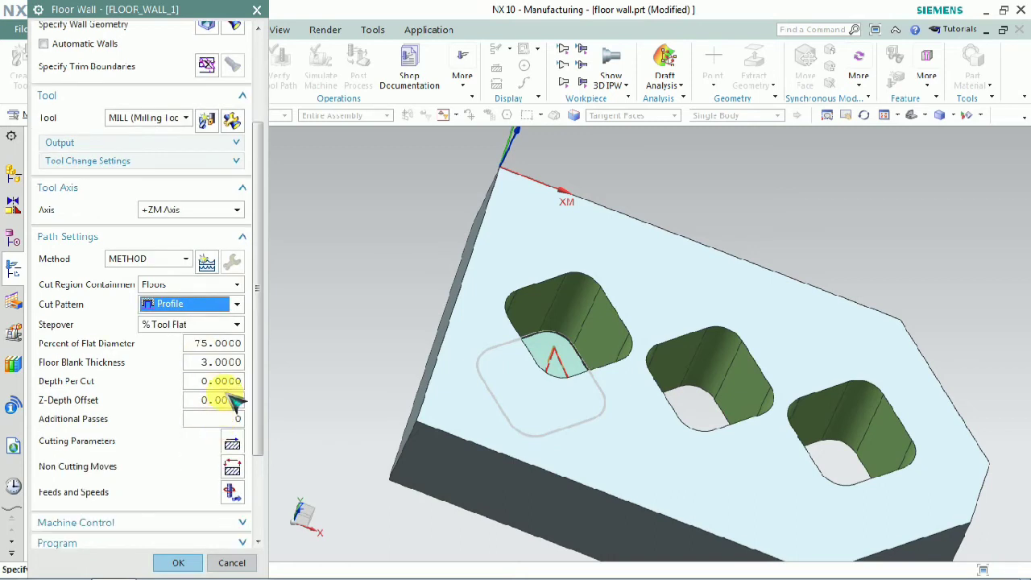
scroll(228, 366, "down", 3)
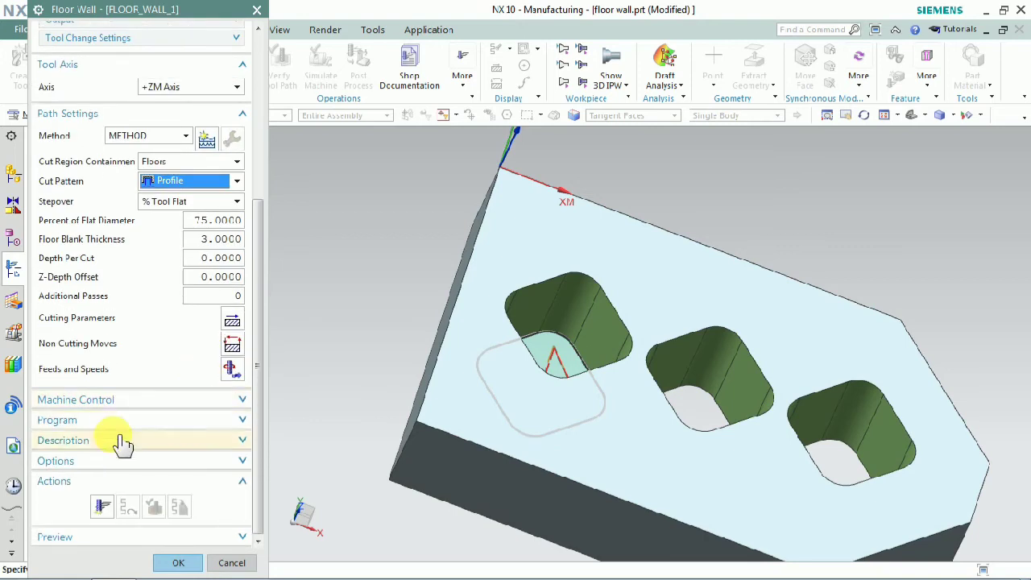
left_click(103, 506)
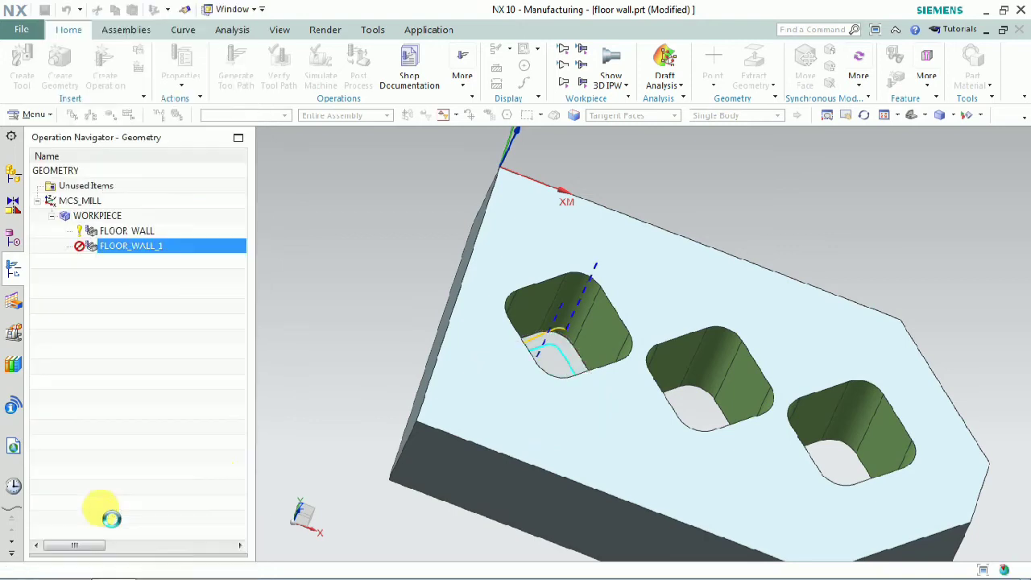
mouse_move(568, 386)
middle_mouse_down()
mouse_move(559, 395)
mouse_move(567, 405)
mouse_move(575, 379)
middle_mouse_up()
- Verify the profile tool path by stepping through the 3D Dynamic simulation move by move, and close the verification
scroll(145, 407, "down", 4)
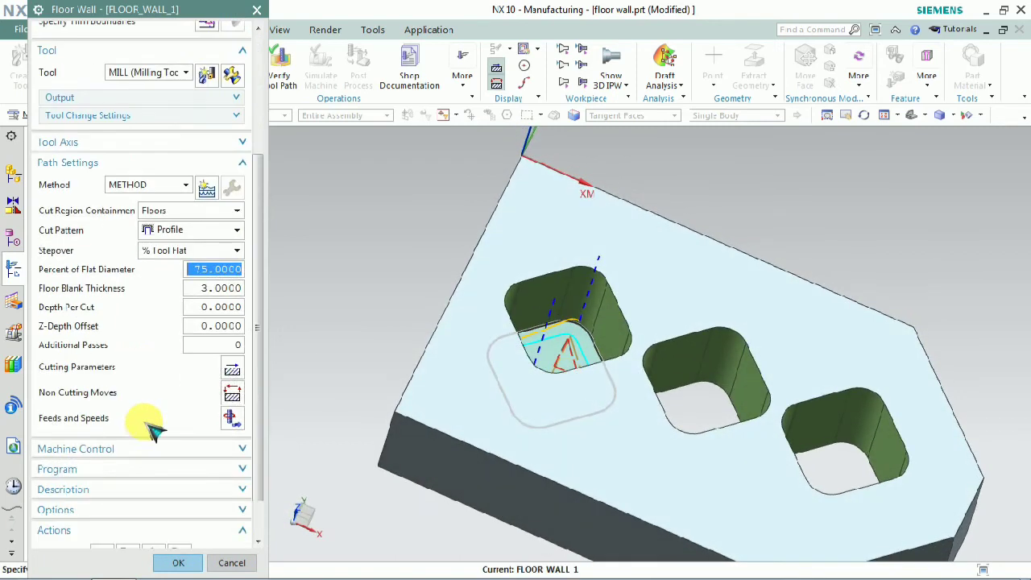
scroll(205, 475, "down", 2)
left_click(156, 506)
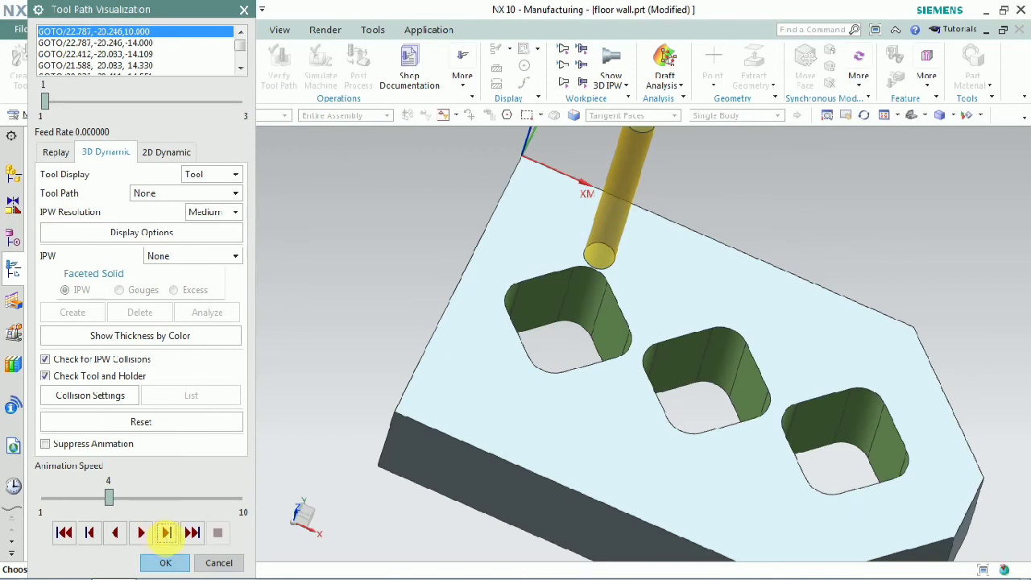
left_click(167, 533)
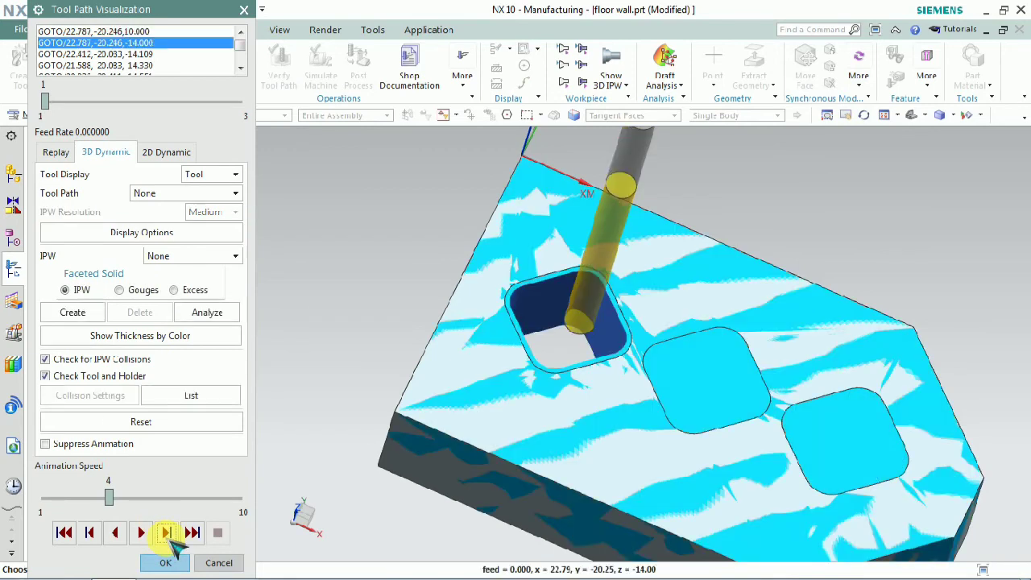
left_click(167, 533)
left_click(167, 533)
left_click(167, 533)
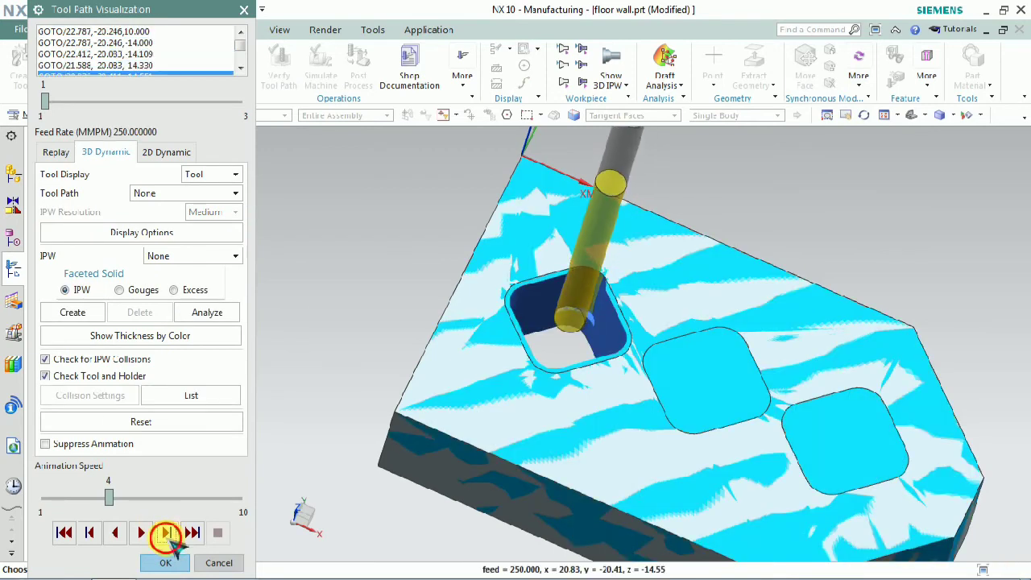
left_click(167, 533)
left_click(167, 533)
left_click(167, 533)
left_click(167, 533)
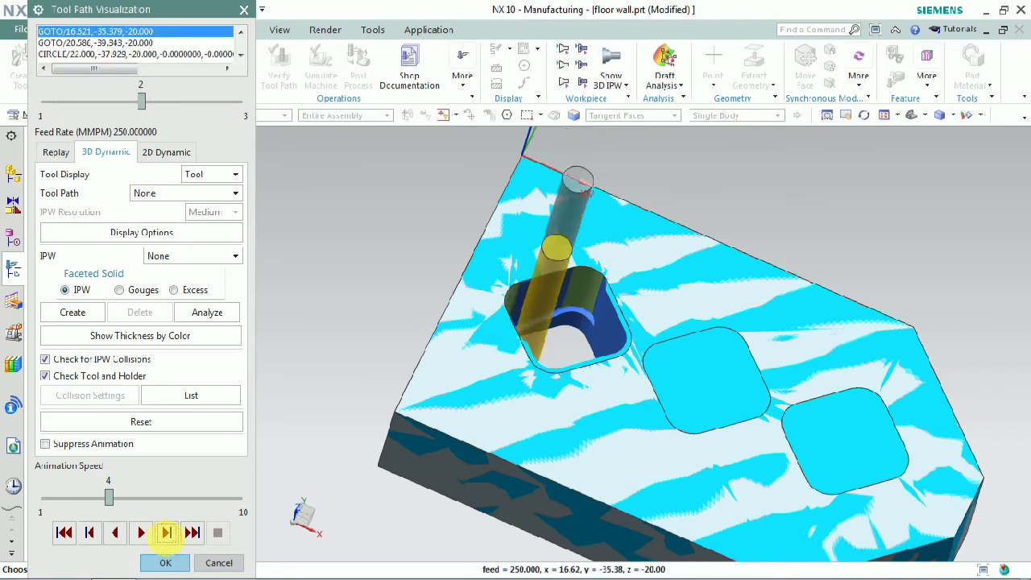
left_click(167, 533)
left_click(167, 533)
left_click(167, 533)
left_click(166, 533)
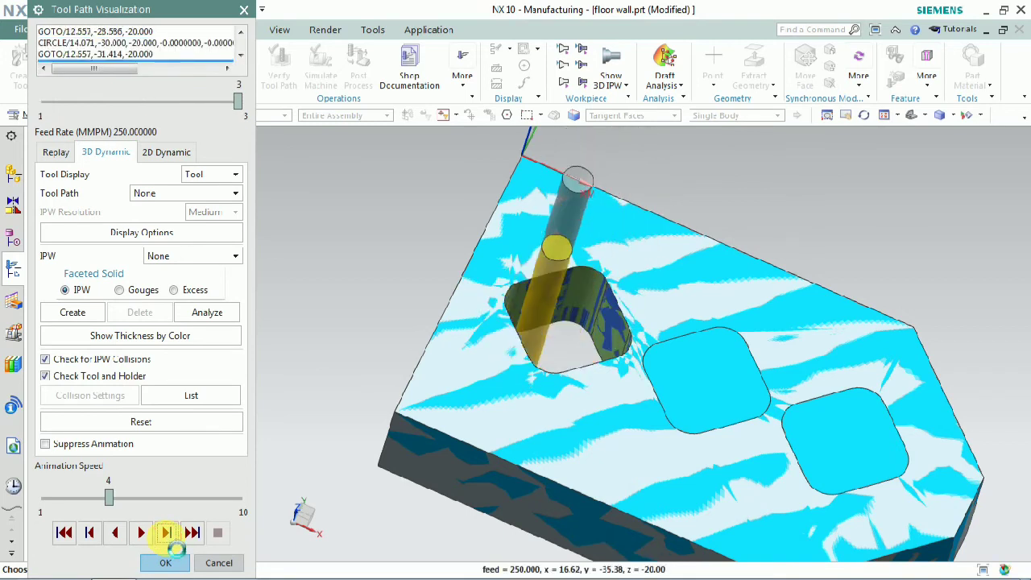
left_click(166, 533)
left_click(166, 533)
left_click(165, 563)
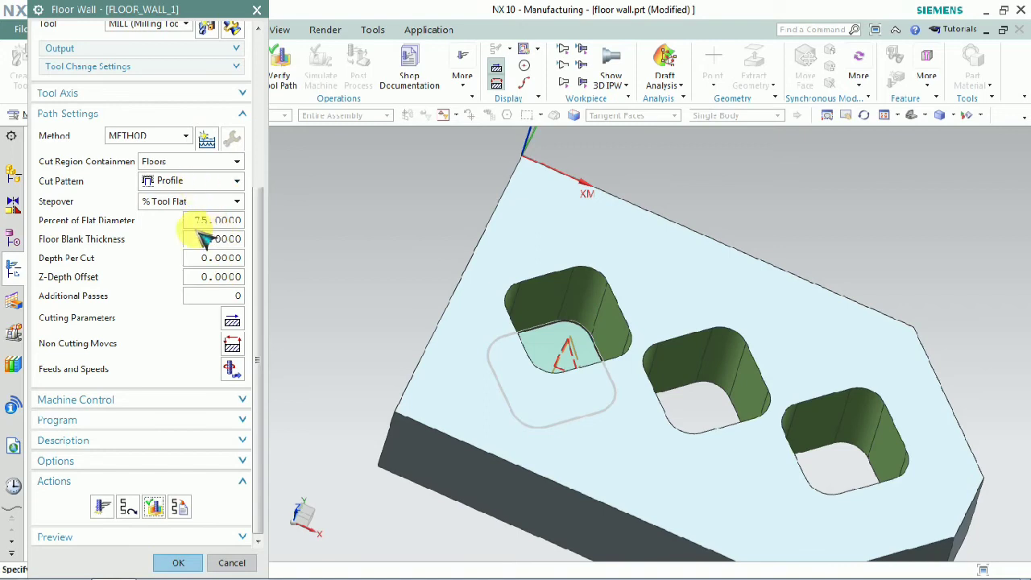
- Set the floor blank thickness to 22 and the depth per cut to 5, and regenerate the tool path
left_click(205, 201)
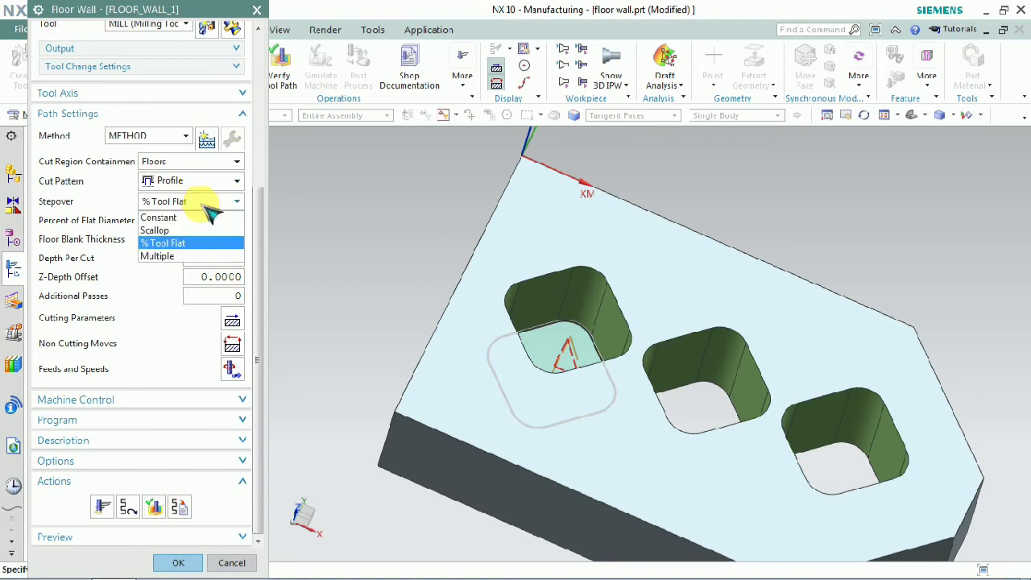
left_click(209, 203)
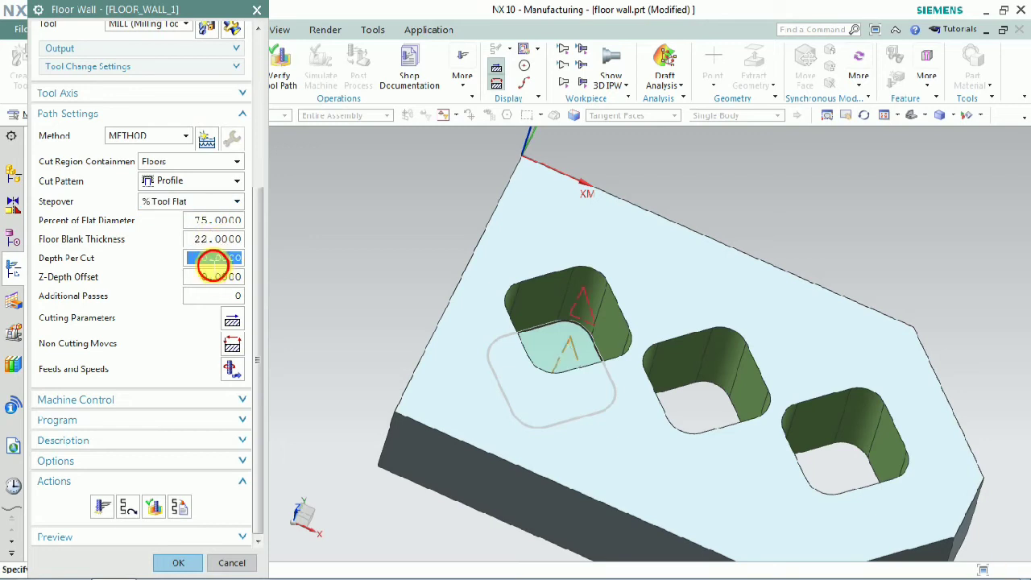
type("5")
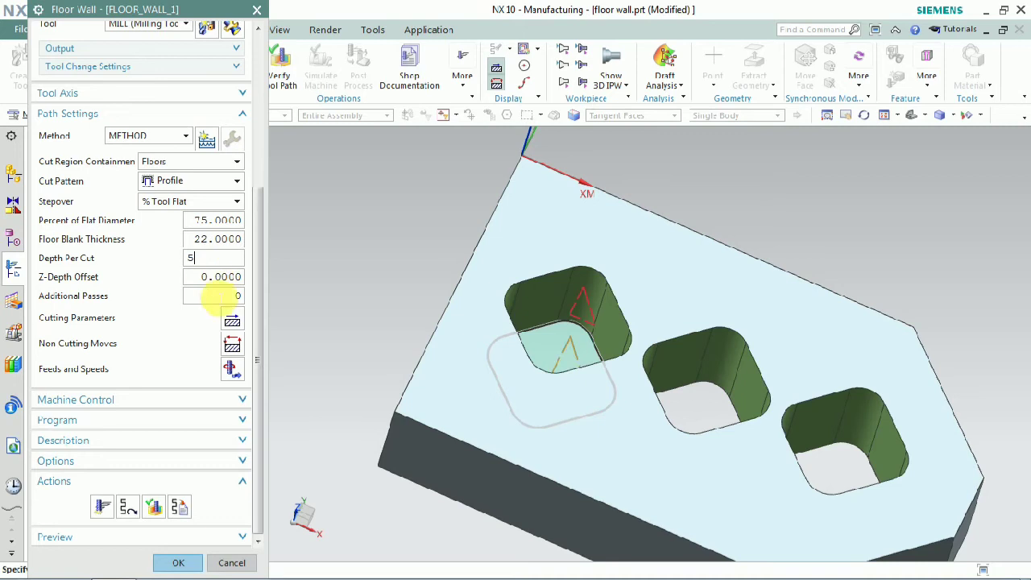
left_click(102, 505)
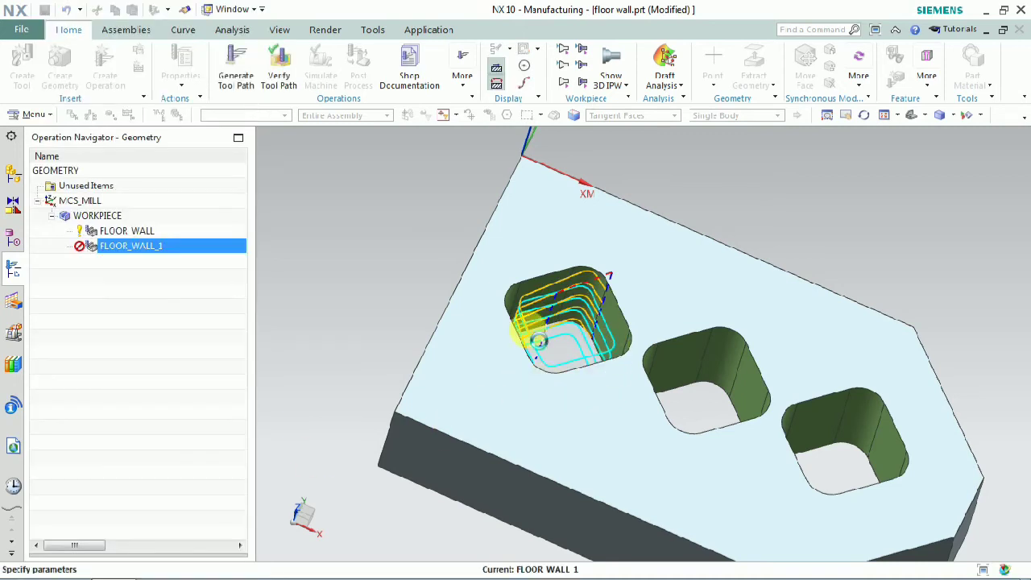
middle_click_drag(354, 337, 501, 305)
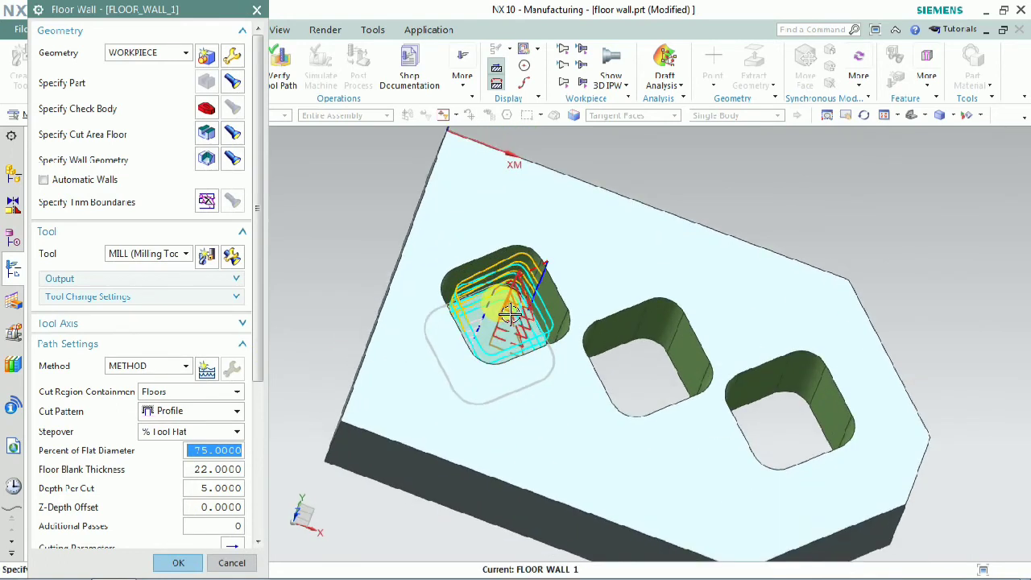
middle_click_drag(407, 390, 310, 410)
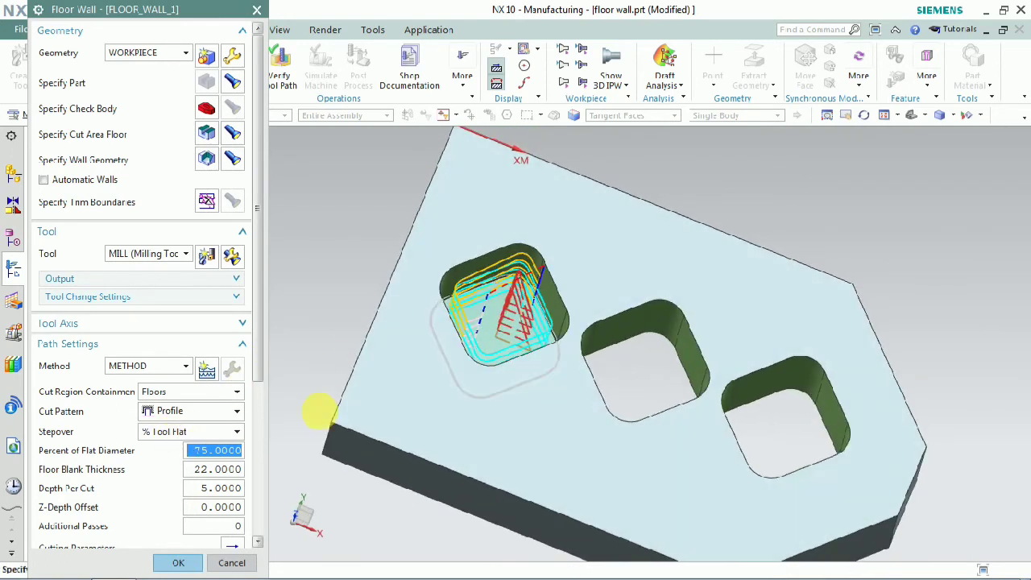
scroll(156, 432, "down", 3)
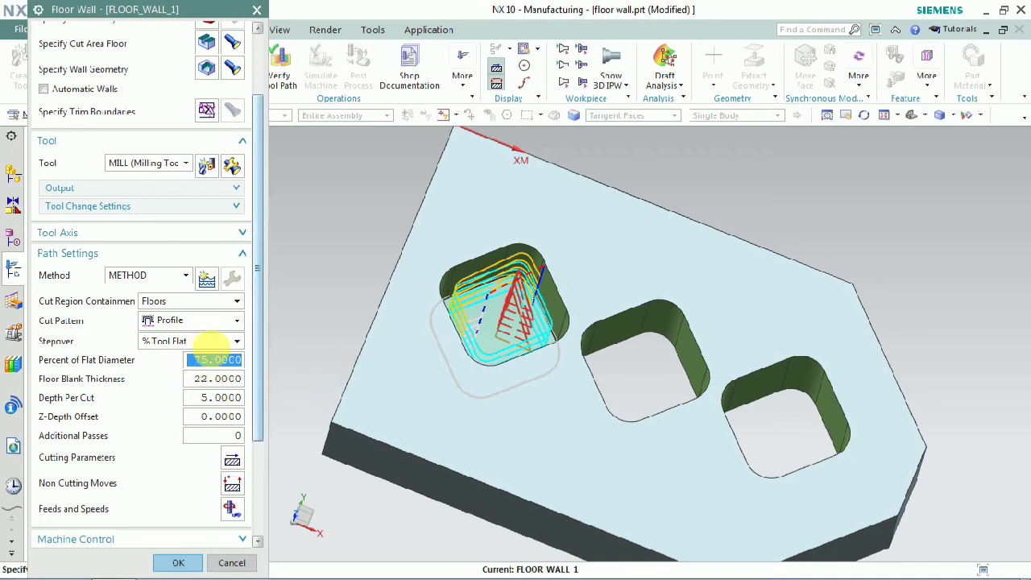
left_click(212, 325)
left_click(211, 325)
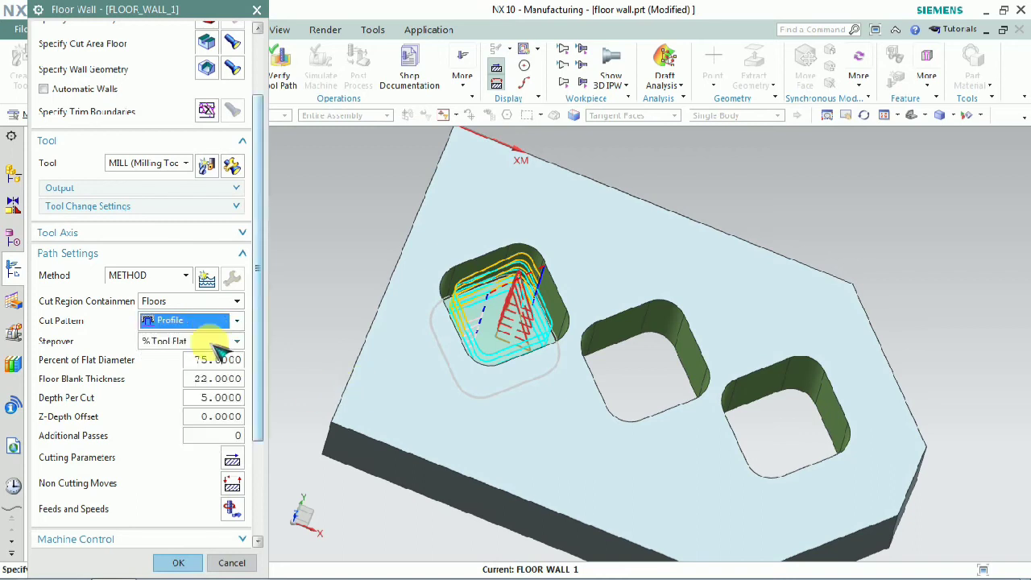
left_click(214, 342)
left_click(214, 344)
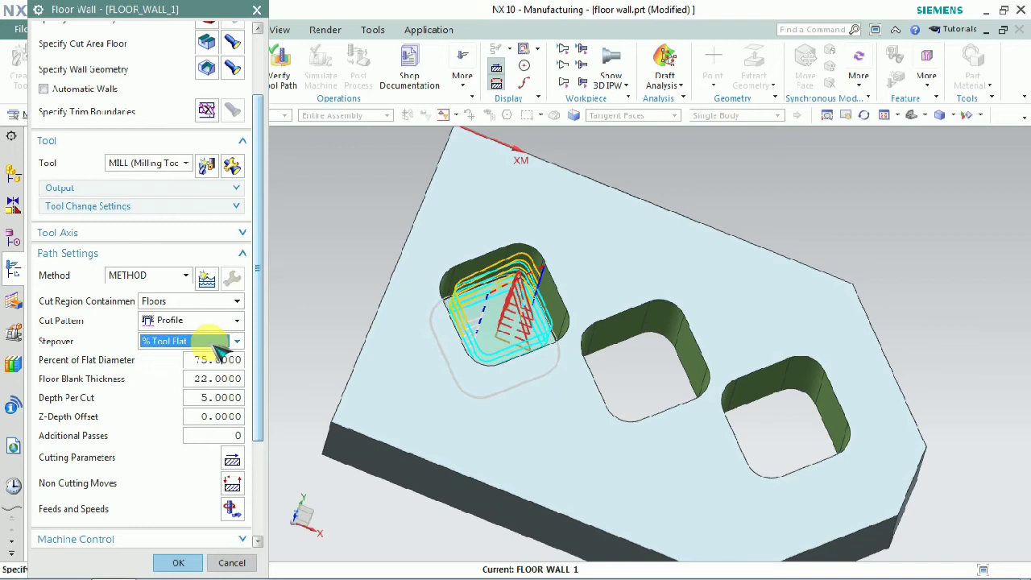
- Set the cut region containment to Walls and the stepover to Constant, and regenerate the tool path
left_click(197, 304)
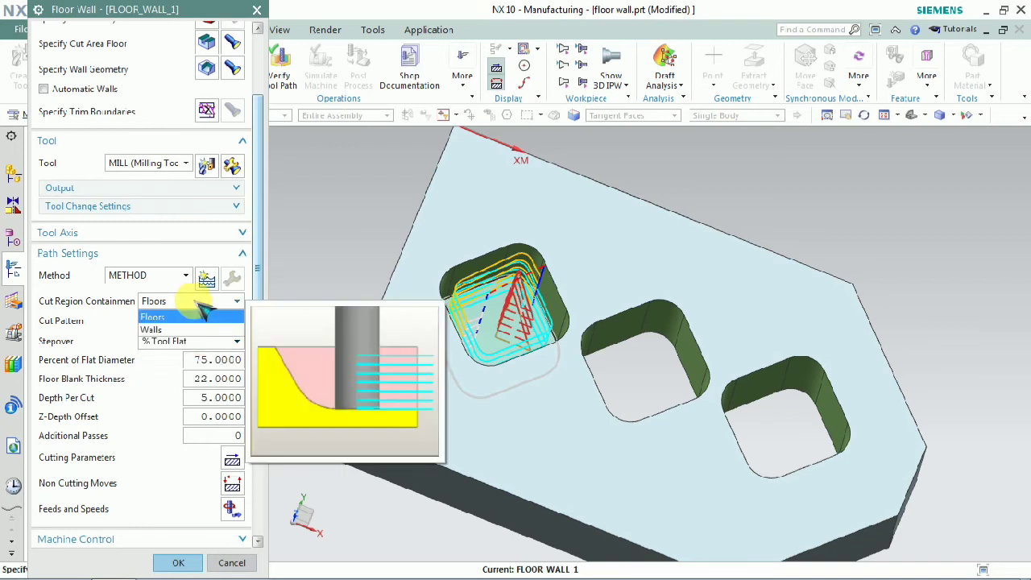
left_click(198, 329)
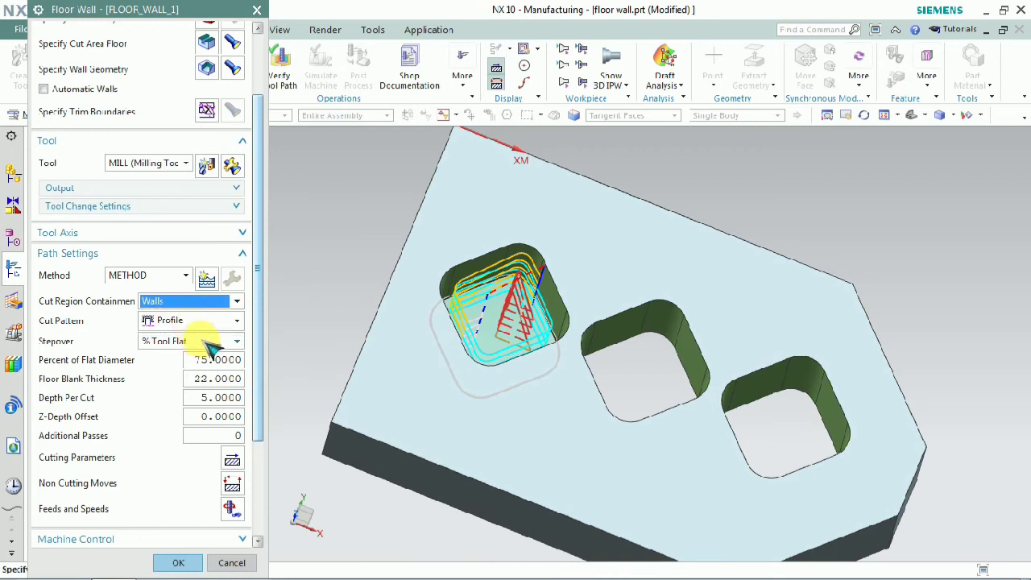
left_click(211, 345)
left_click(207, 354)
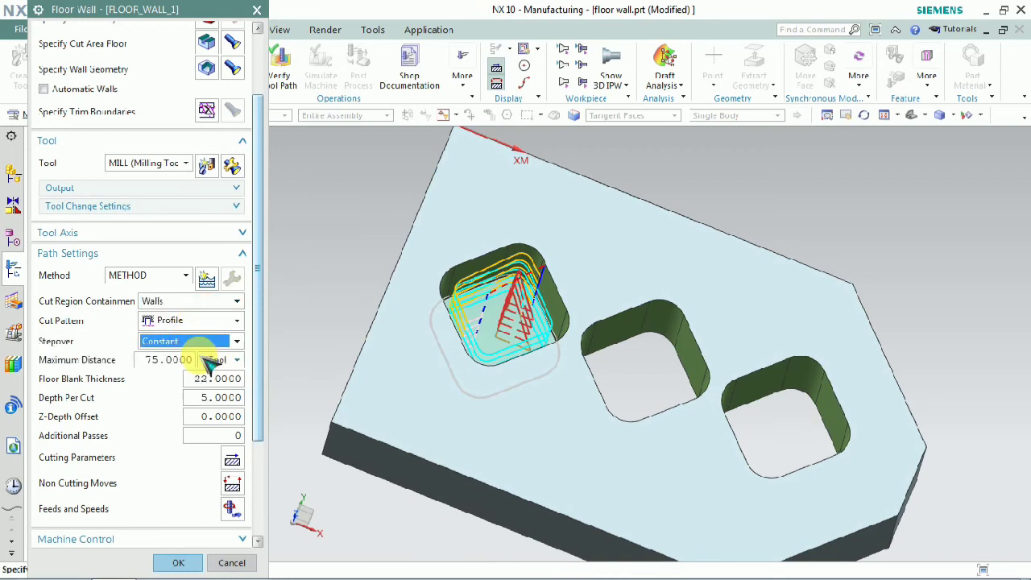
left_click(201, 345)
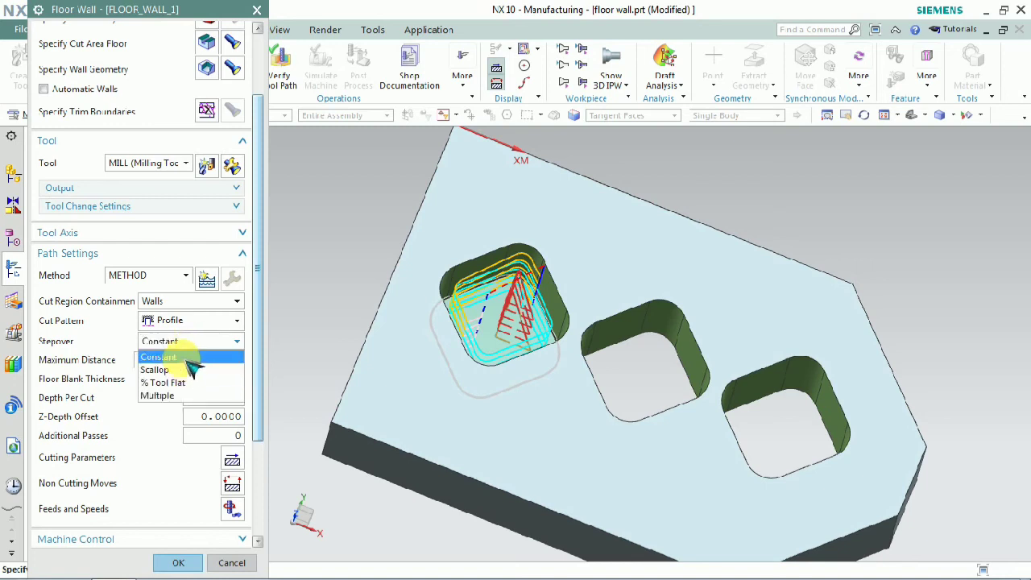
scroll(145, 507, "down", 3)
scroll(145, 507, "down", 1)
left_click(103, 509)
middle_click(120, 491)
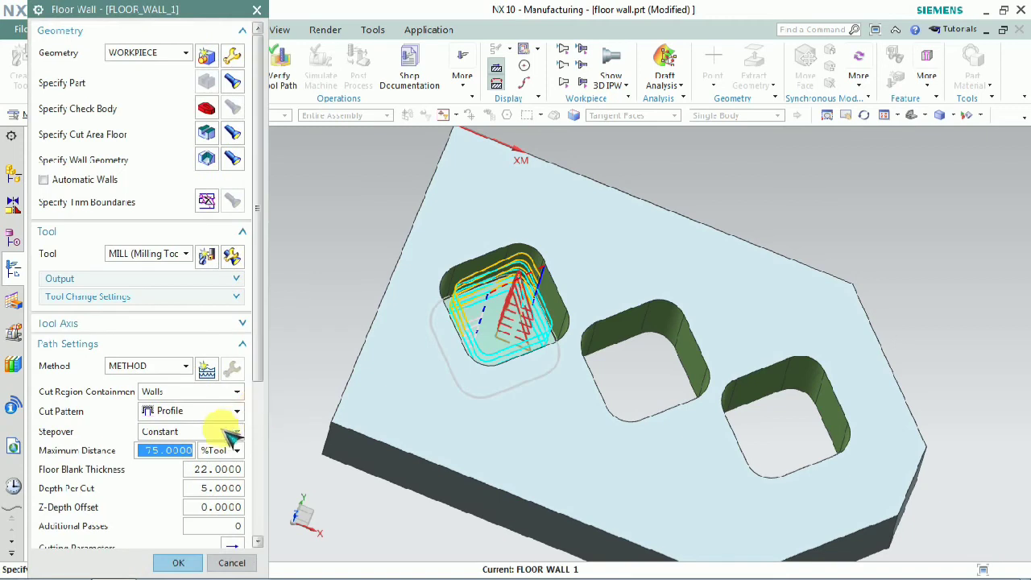
scroll(209, 403, "down", 3)
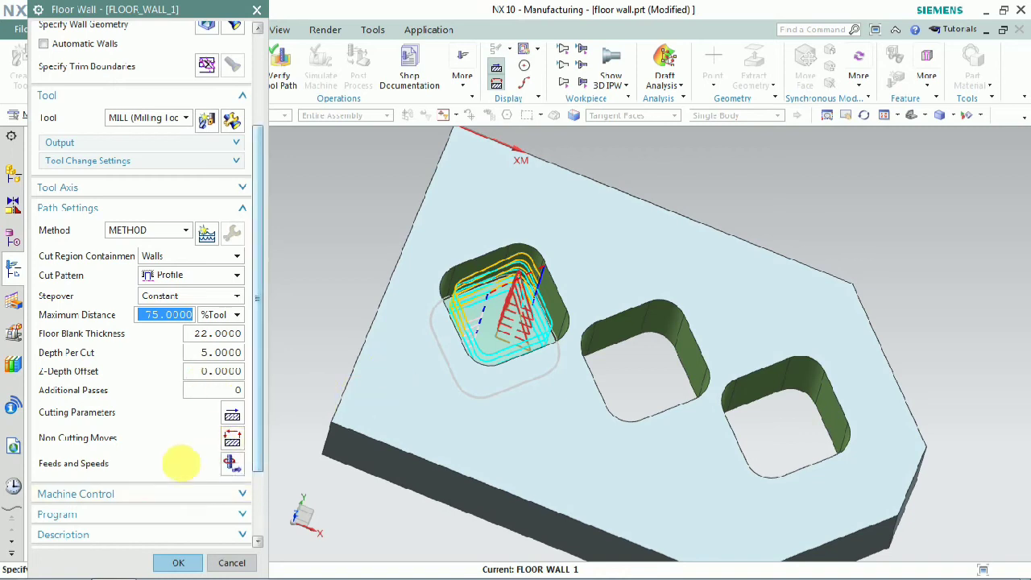
- Regenerate the pocket's tool path keeping the Profile cut pattern, and accept the second Floor Wall operation
scroll(125, 536, "down", 2)
left_click(102, 505)
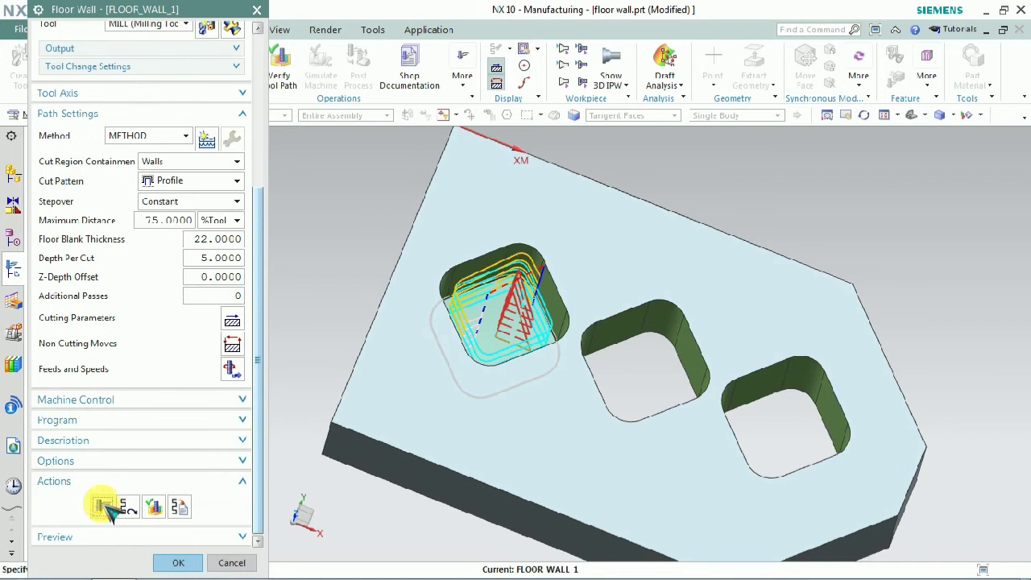
middle_click(103, 507)
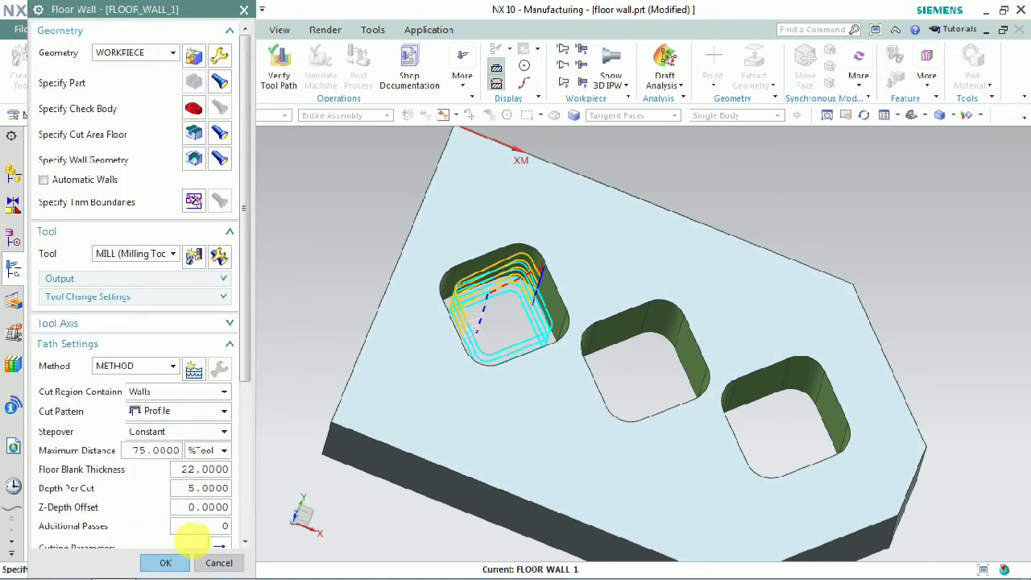
left_click(186, 415)
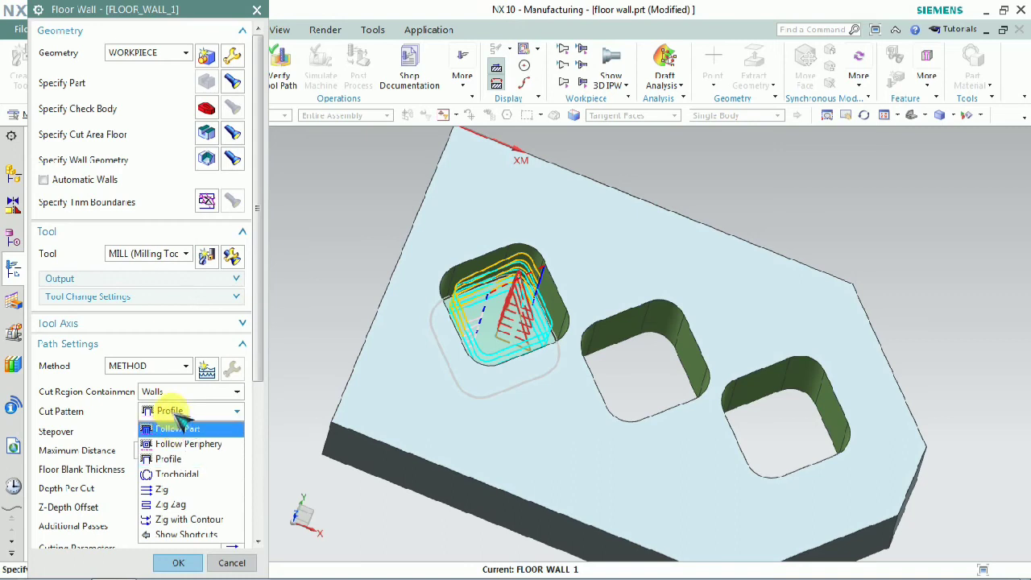
left_click(179, 414)
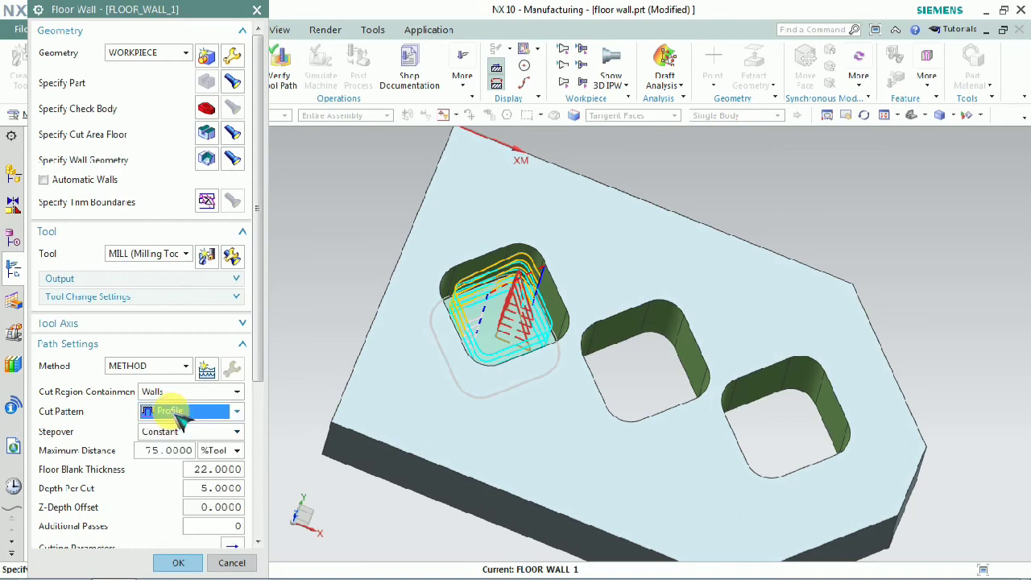
left_click(176, 562)
left_click(139, 407)
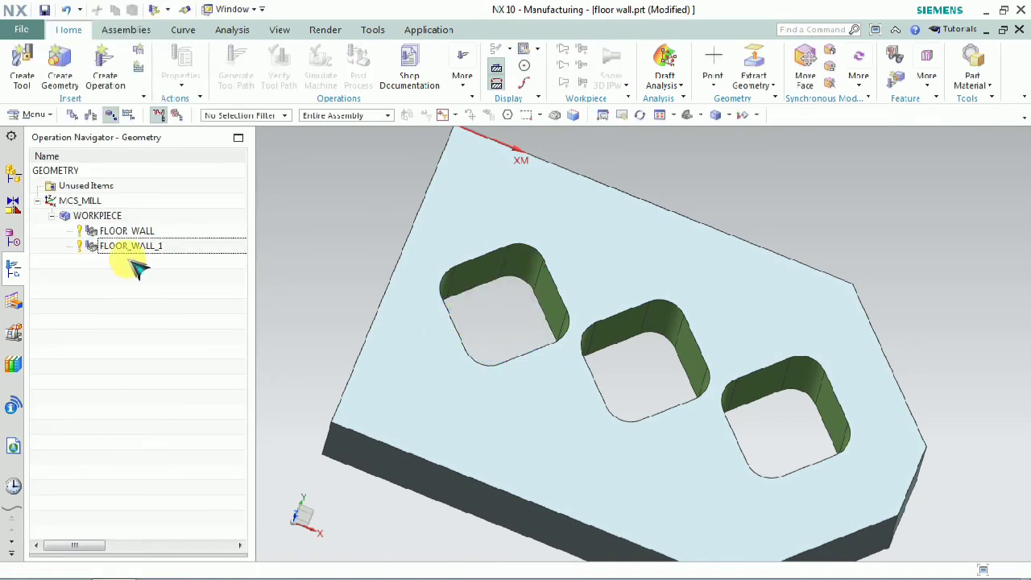
- Compare the tool paths of the FLOOR_WALL and FLOOR_WALL_1 operations in the pocket
left_click(129, 231)
left_click(149, 246)
middle_click_drag(427, 296, 515, 295)
scroll(499, 298, "up", 5)
- Reopen FLOOR_WALL_1 and set its non-cutting engage type to Helical for closed areas and Arc for open areas
left_click(133, 249)
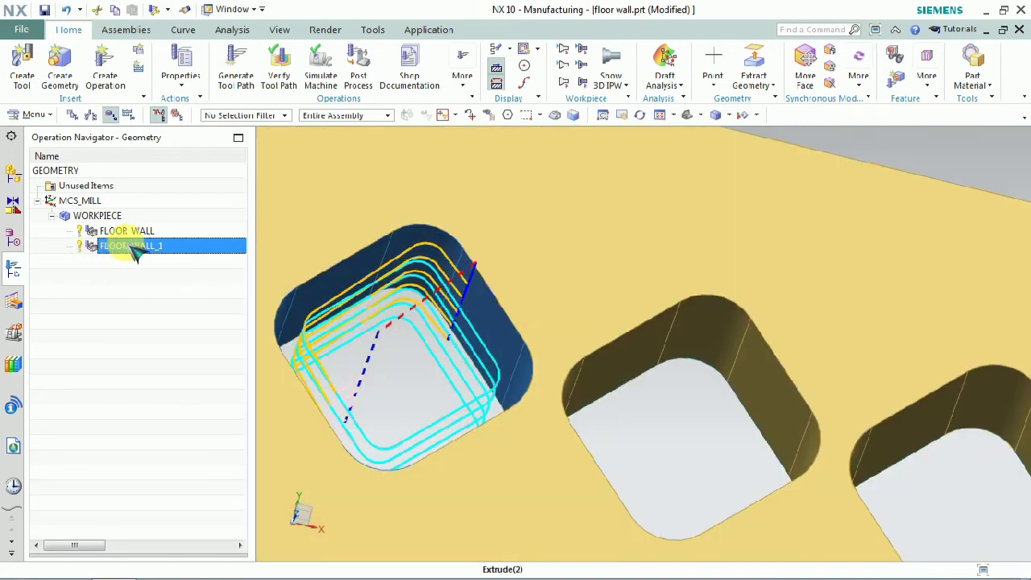
double_click(137, 255)
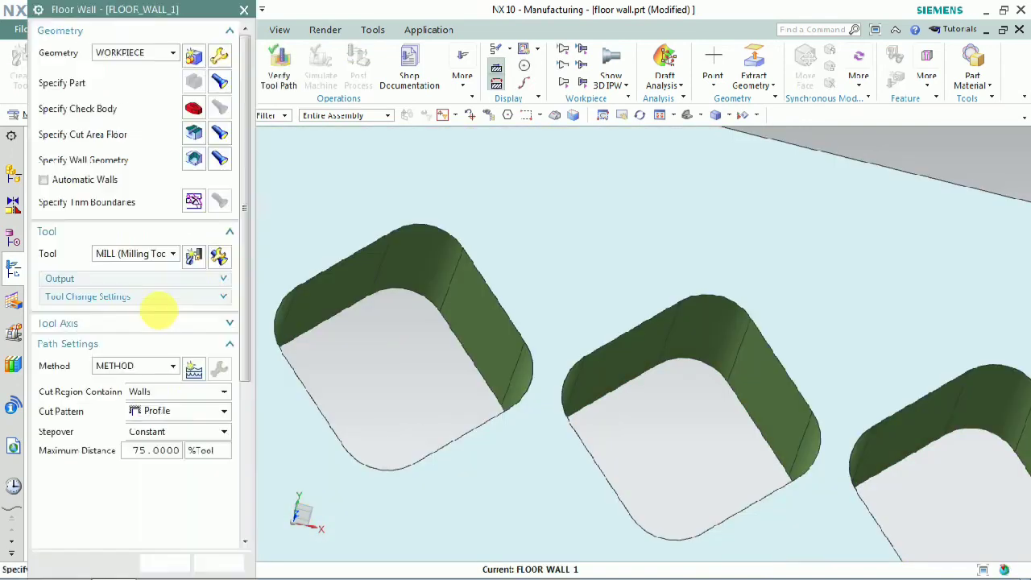
scroll(211, 427, "down", 3)
scroll(208, 437, "down", 3)
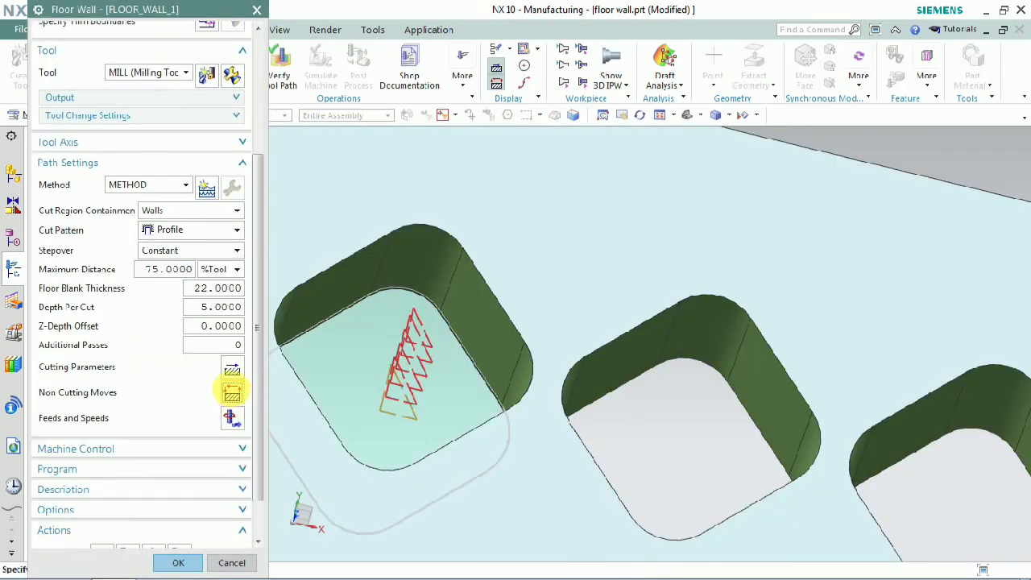
middle_click(230, 392)
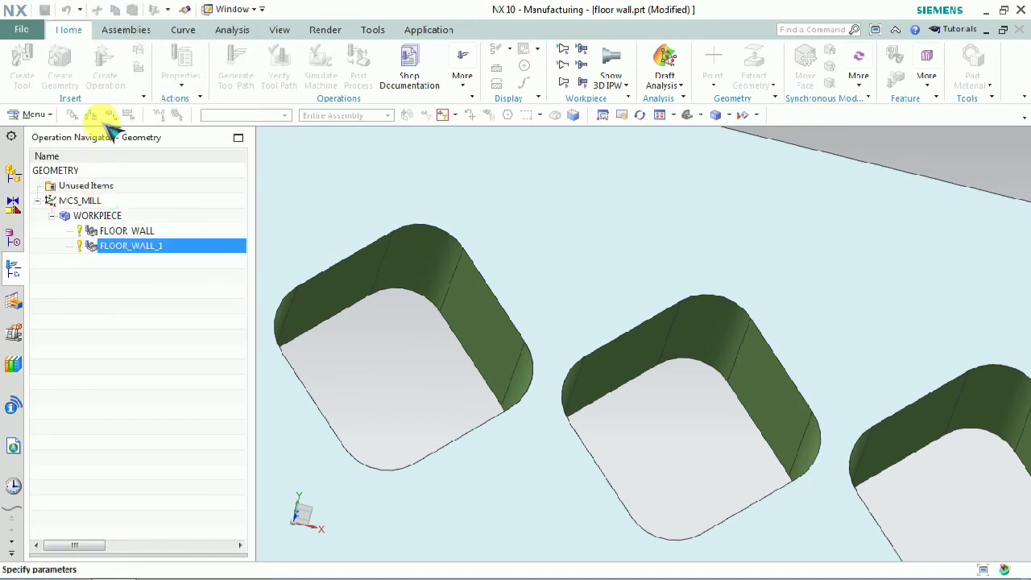
left_click(133, 114)
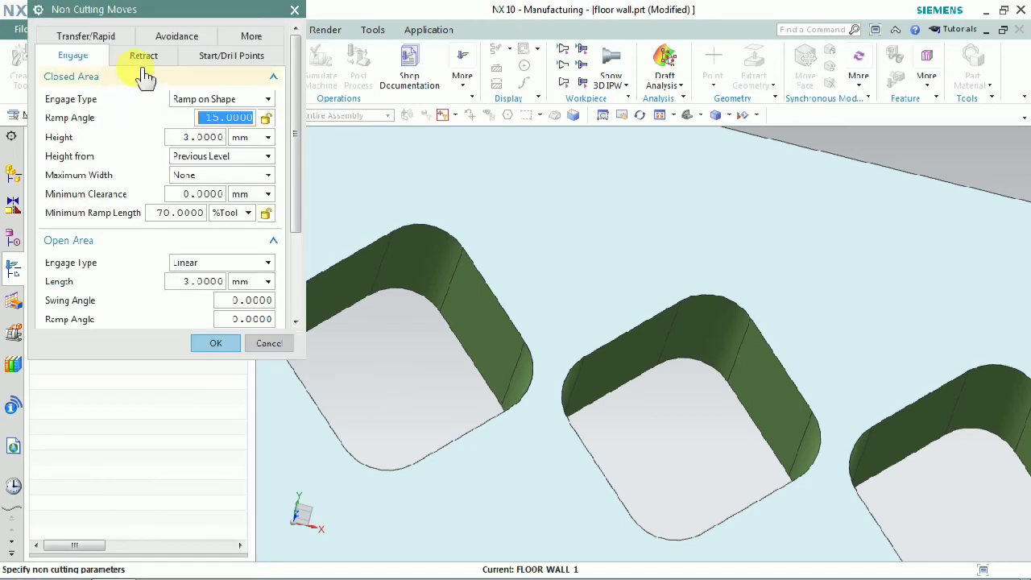
left_click(203, 99)
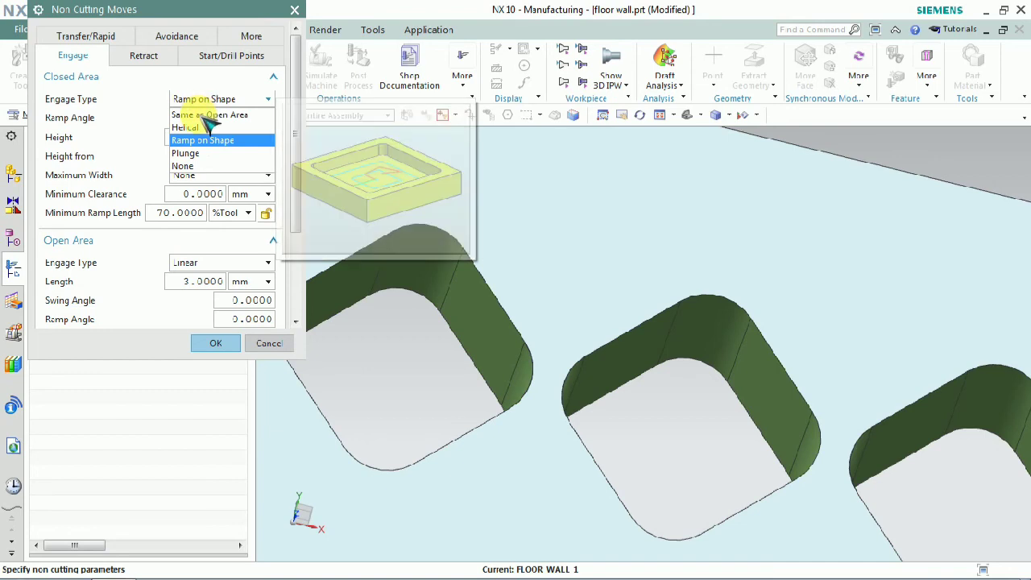
left_click(193, 127)
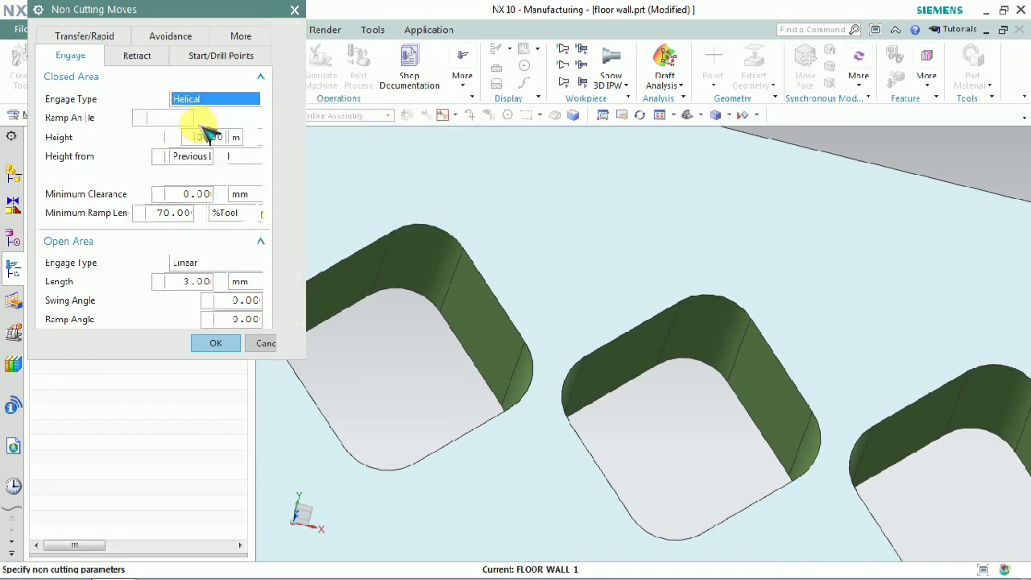
left_click(202, 264)
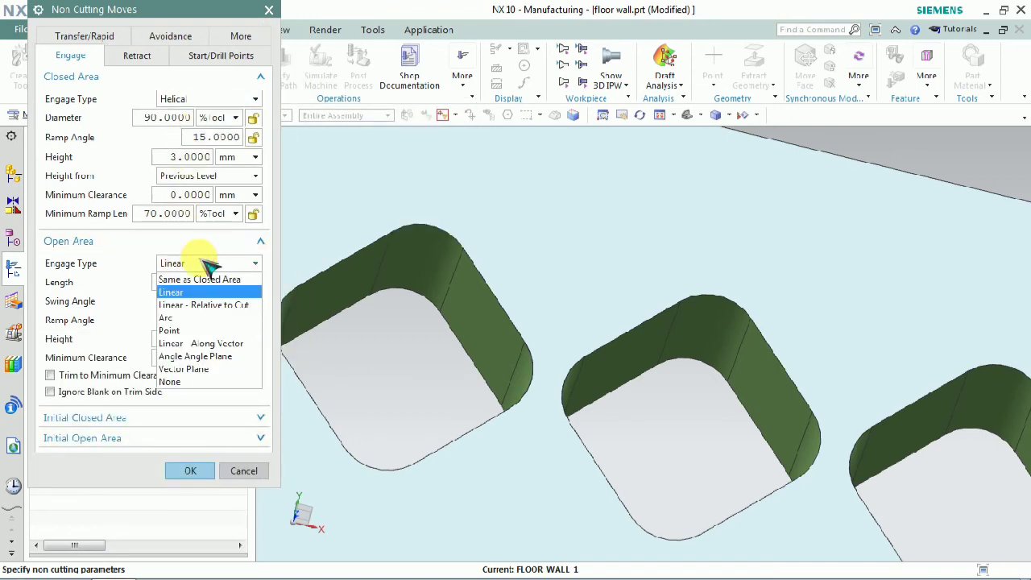
left_click(198, 318)
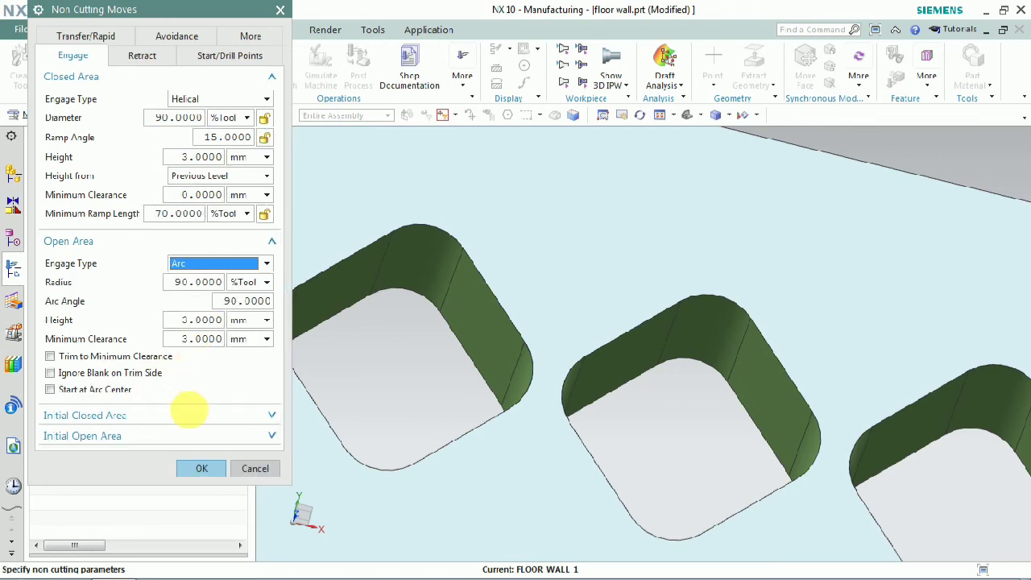
left_click(201, 466)
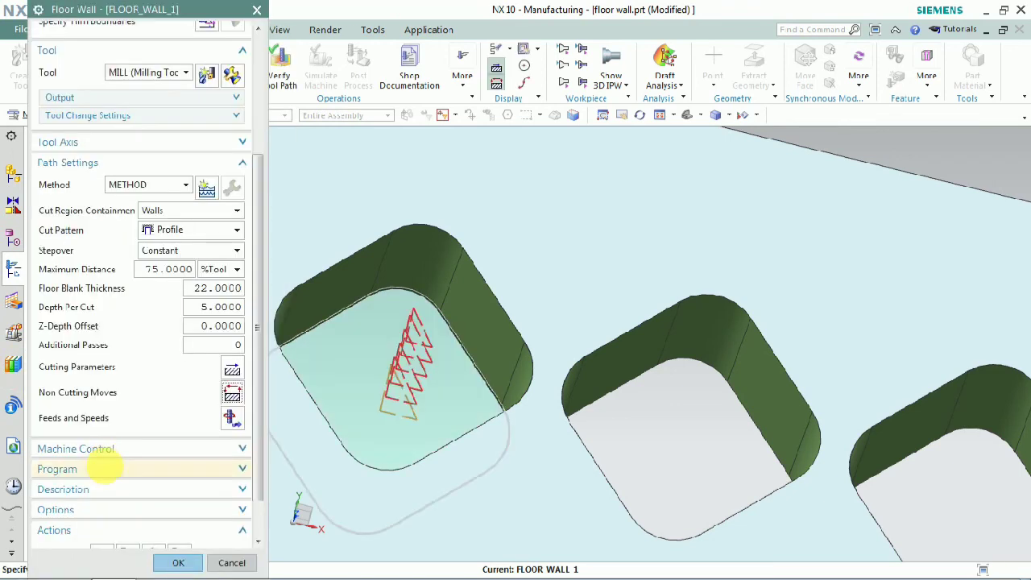
- Regenerate the FLOOR_WALL_1 tool path with the new engage moves and inspect it in the pocket
scroll(105, 465, "down", 1)
left_click(104, 505)
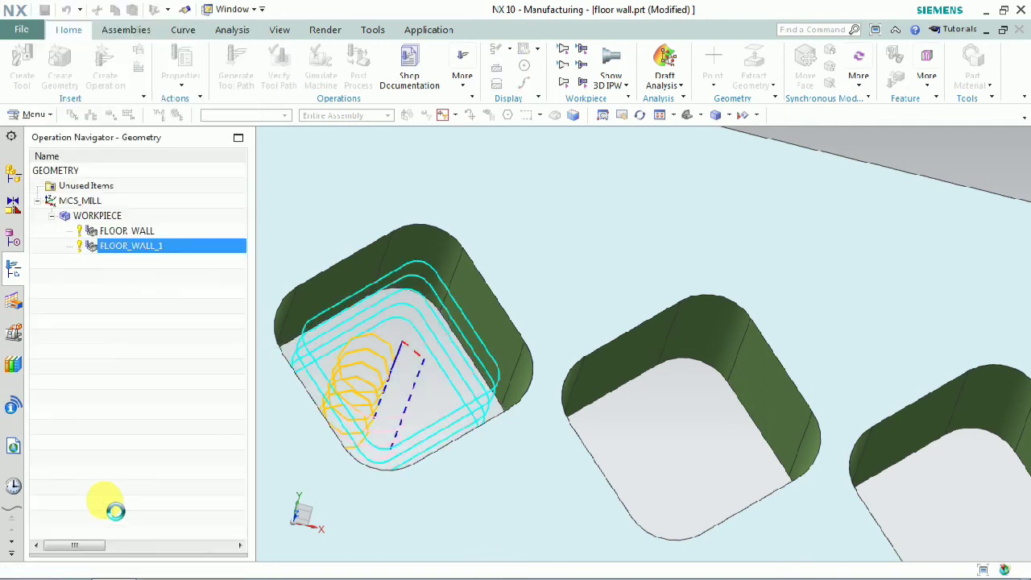
middle_click_drag(350, 410, 375, 417)
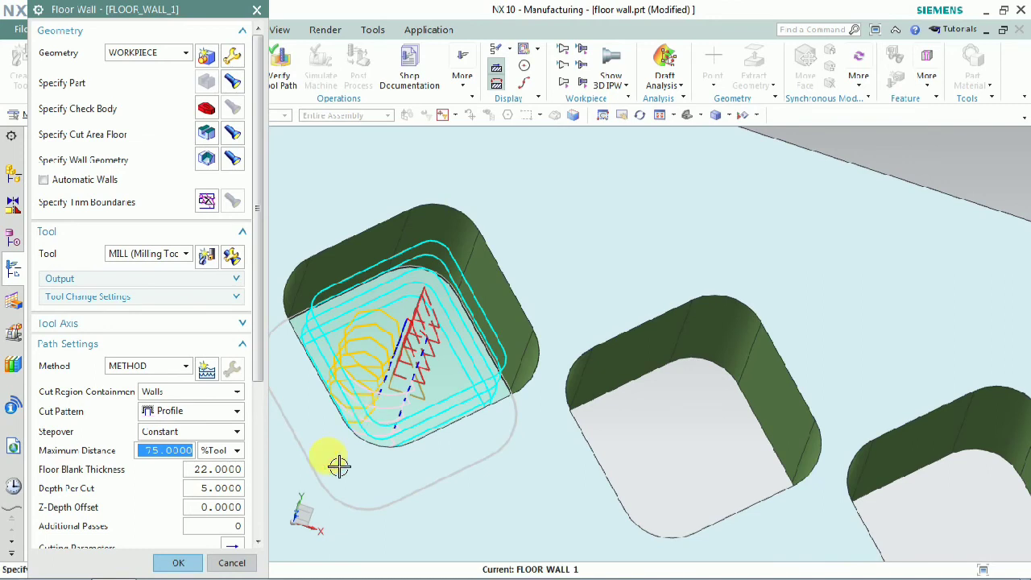
- Verify the regenerated tool path by playing its 3D Dynamic simulation
scroll(181, 431, "down", 10)
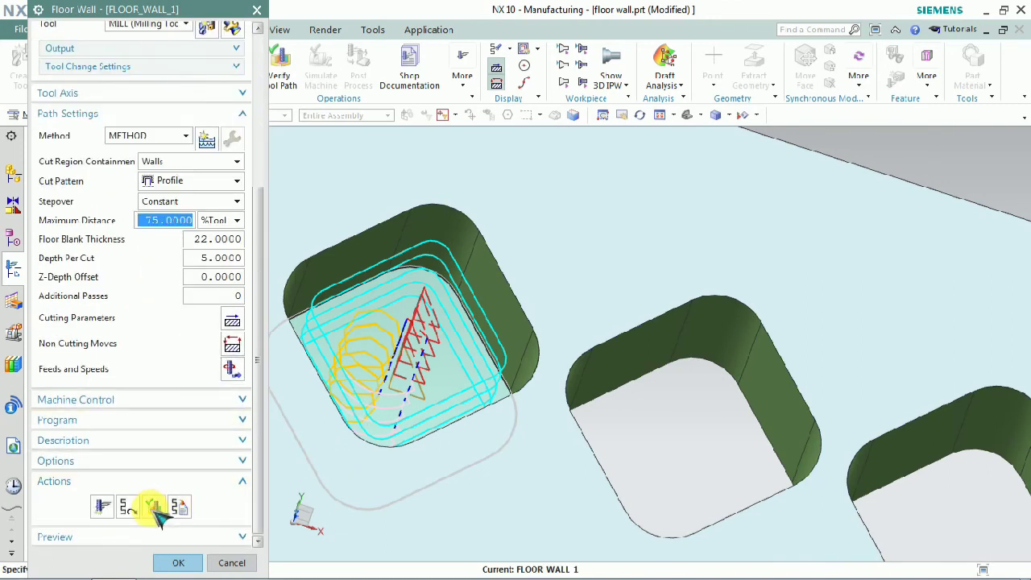
left_click(145, 504)
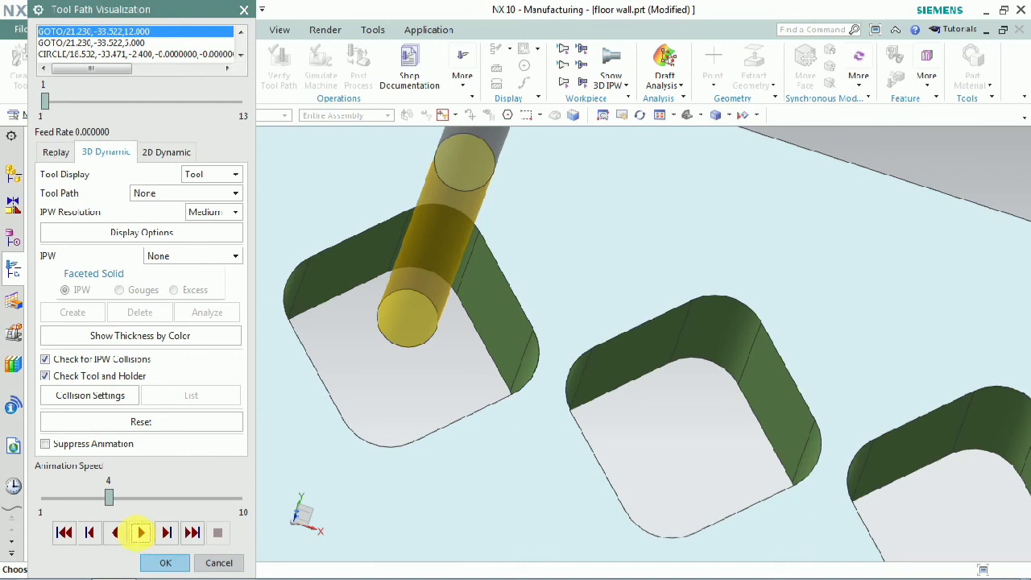
left_click(142, 533)
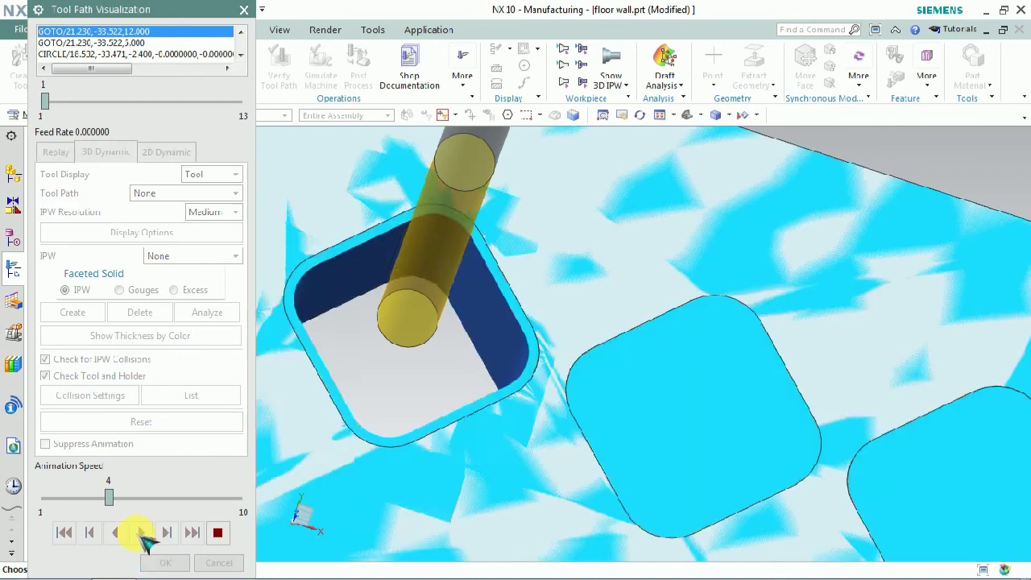